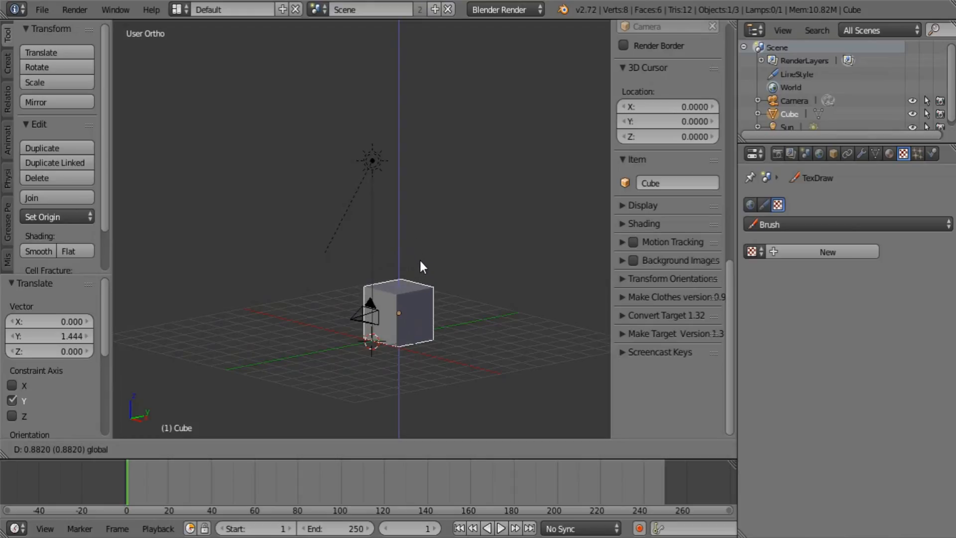
# Raise the cube about 1.06 units along the Z axis and turn on the on-screen key display
pyautogui.click(423, 254)
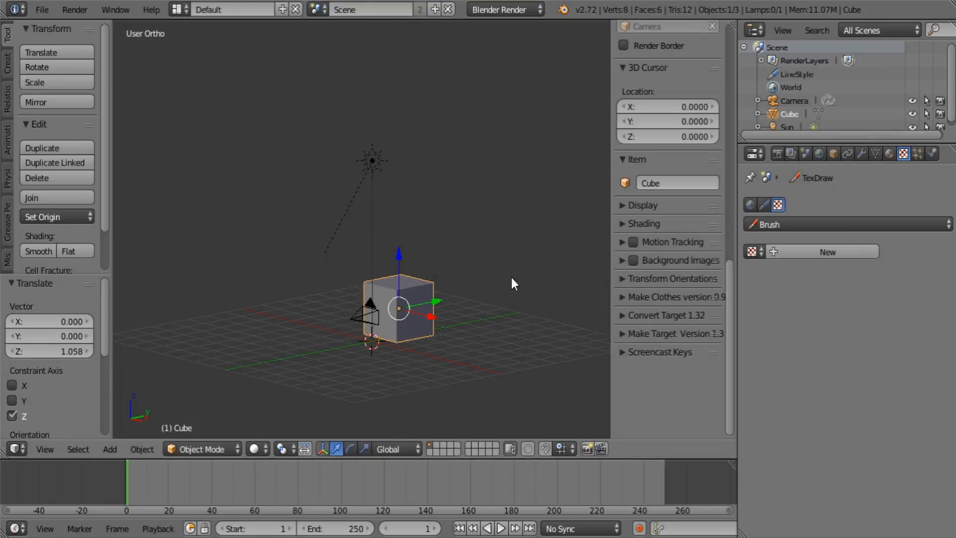
pyautogui.click(649, 355)
pyautogui.click(647, 373)
pyautogui.click(650, 352)
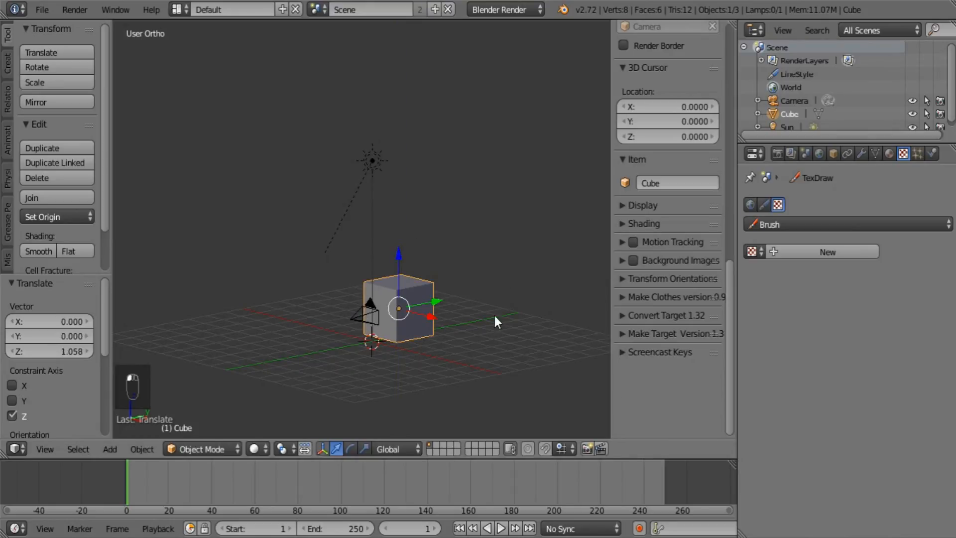
# In Edit Mode, add two evenly spaced vertical loop cuts dividing the cube into thirds along the Y axis
pyautogui.keyDown('shift'); pyautogui.moveTo(444, 291); pyautogui.dragTo(465, 244, button='middle'); pyautogui.keyUp('shift')
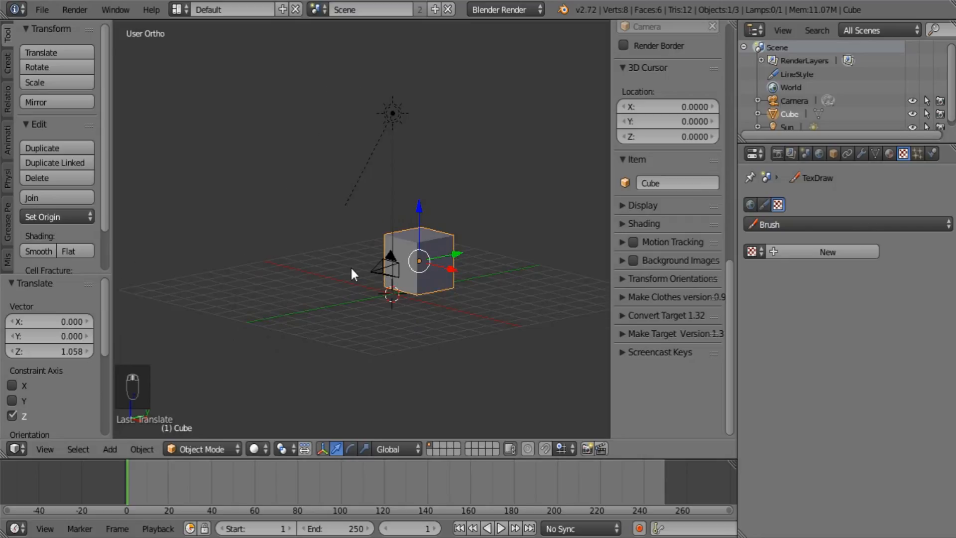
pyautogui.press('t')
pyautogui.moveTo(351, 265)
pyautogui.mouseDown(button='middle')
pyautogui.moveTo(414, 272)
pyautogui.moveTo(410, 317)
pyautogui.moveTo(386, 289)
pyautogui.moveTo(362, 279)
pyautogui.mouseUp(button='middle')
pyautogui.scroll(4, 411, 318)
pyautogui.press('Tab')
pyautogui.hotkey('ctrl', 'r')
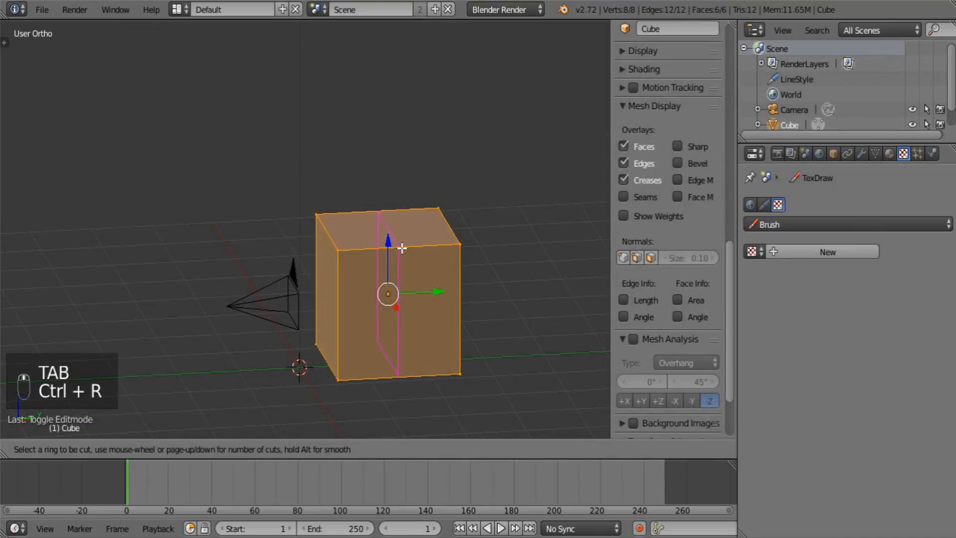
pyautogui.scroll(1, 401, 248)
pyautogui.click(402, 247)
pyautogui.rightClick(401, 248)
pyautogui.moveTo(401, 248); pyautogui.dragTo(418, 299, button='middle')
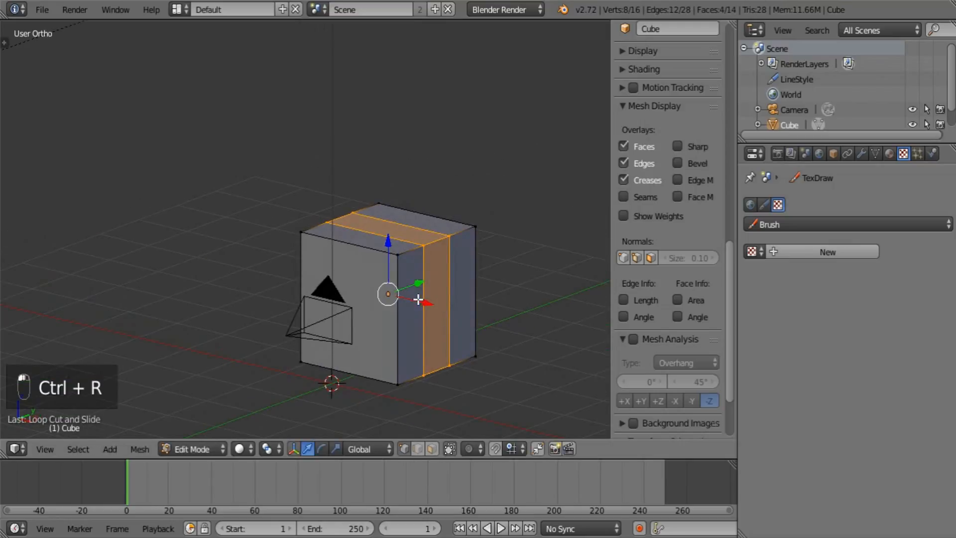
# Add two horizontal loop cuts and two vertical loop cuts along X so every cube side becomes a three-by-three grid
pyautogui.hotkey('ctrl', 'r')
pyautogui.click(401, 296)
pyautogui.rightClick(401, 295)
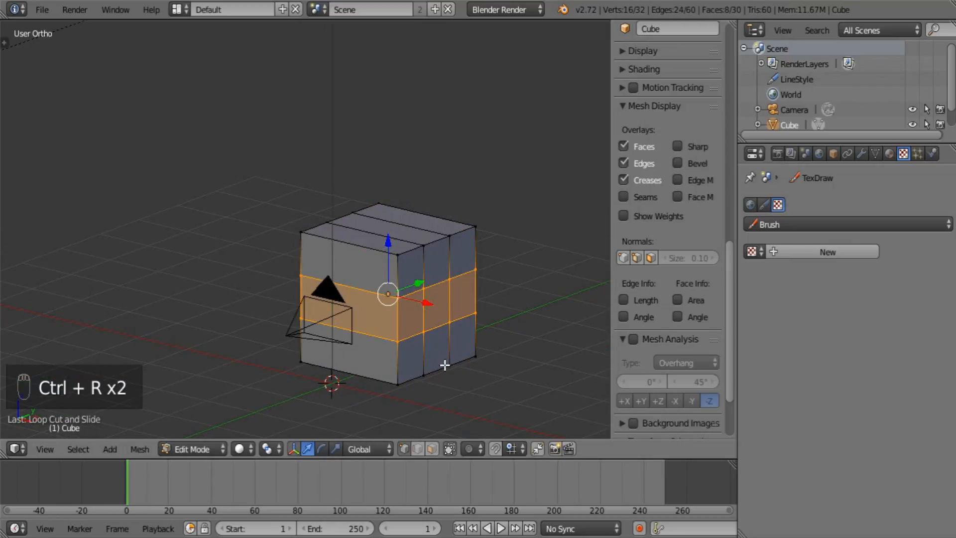
pyautogui.hotkey('ctrl', 'r')
pyautogui.click(354, 286)
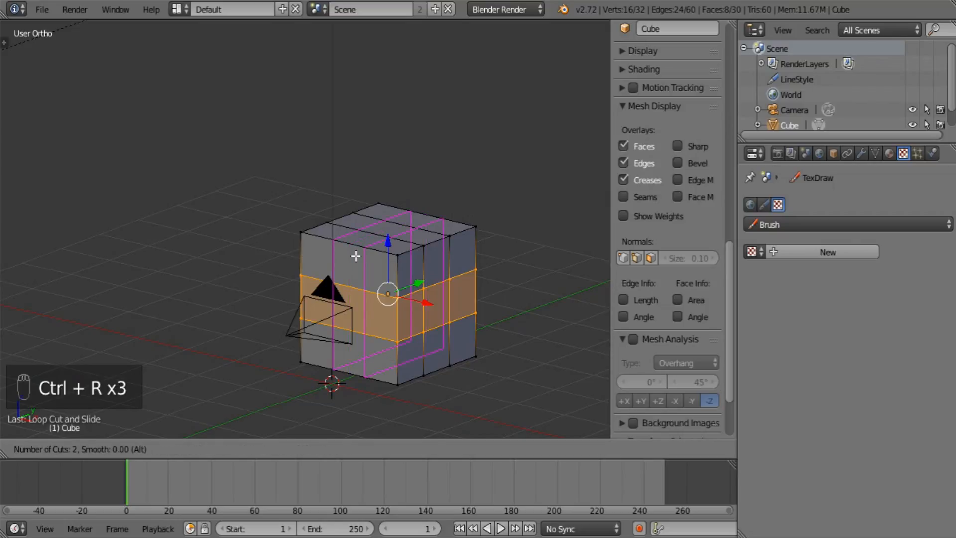
pyautogui.rightClick(354, 286)
pyautogui.moveTo(432, 369); pyautogui.dragTo(392, 372, button='middle')
# Delete the middle and lower-middle faces for a doorway and the centre face of the adjacent side for a window, and return to Object Mode
pyautogui.click(431, 449)
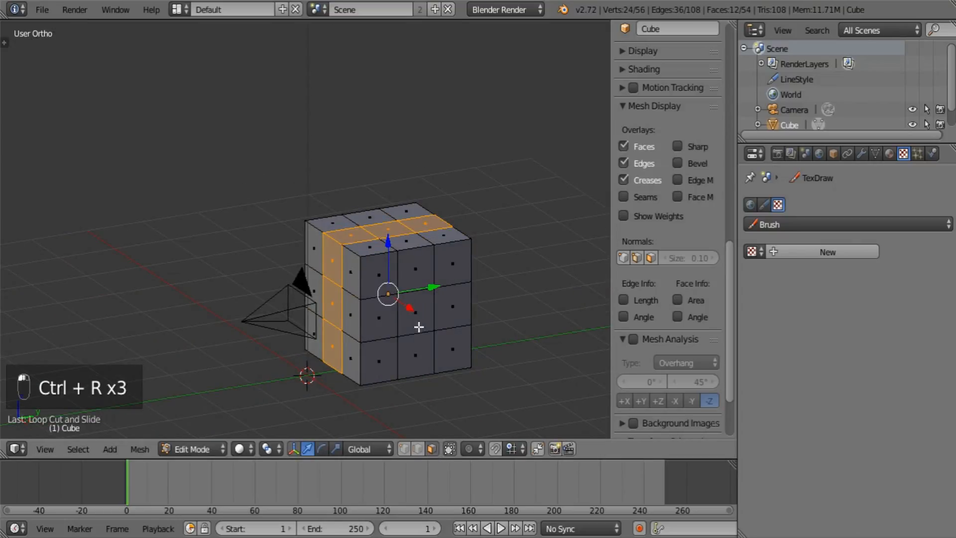
pyautogui.rightClick(417, 318)
pyautogui.keyDown('shift'); pyautogui.rightClick(415, 354); pyautogui.keyUp('shift')
pyautogui.press('x')
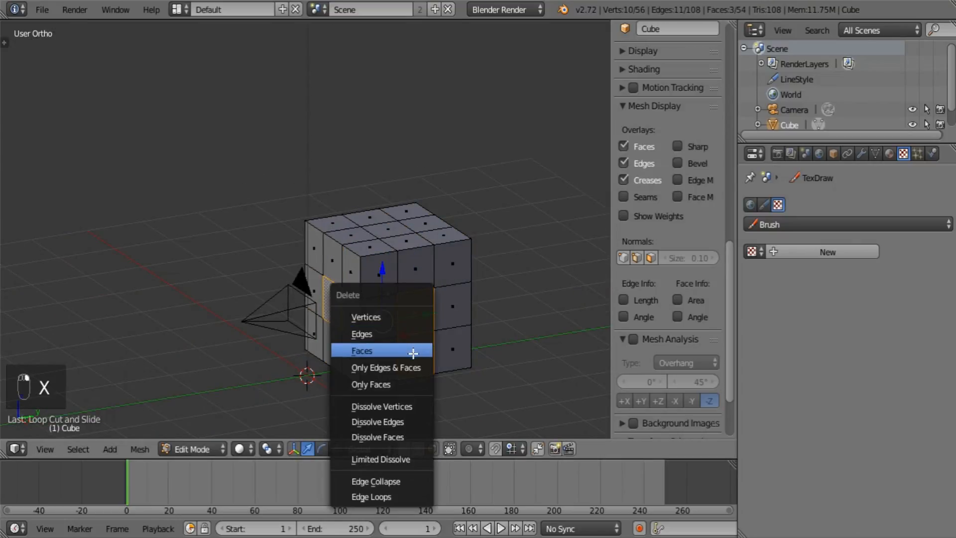
pyautogui.click(417, 348)
pyautogui.press('Tab')
# Select the sun lamp above the house and examine its position and direction
pyautogui.hotkey('shift', 'a')
pyautogui.moveTo(455, 265)
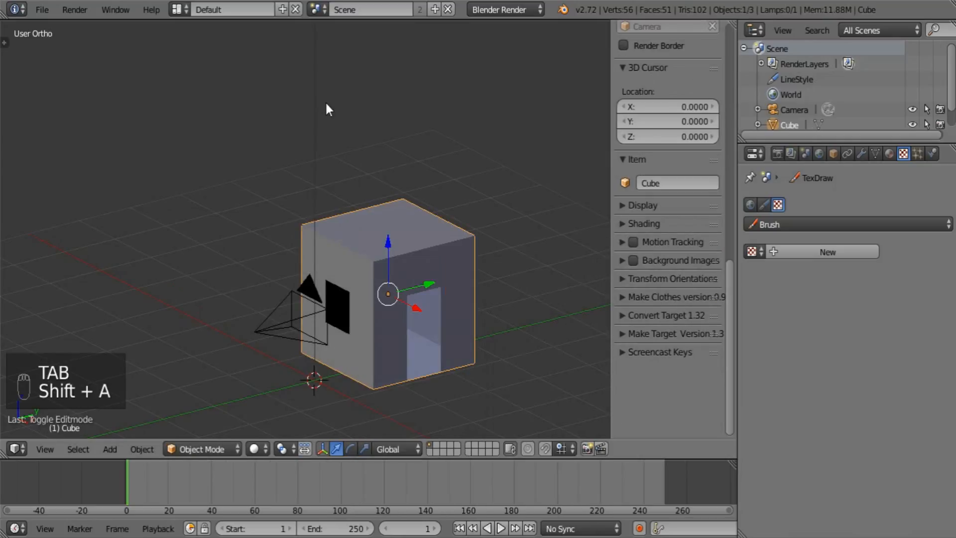
pyautogui.scroll(-3, 324, 101)
pyautogui.rightClick(314, 100)
pyautogui.moveTo(314, 105); pyautogui.dragTo(399, 146, button='middle')
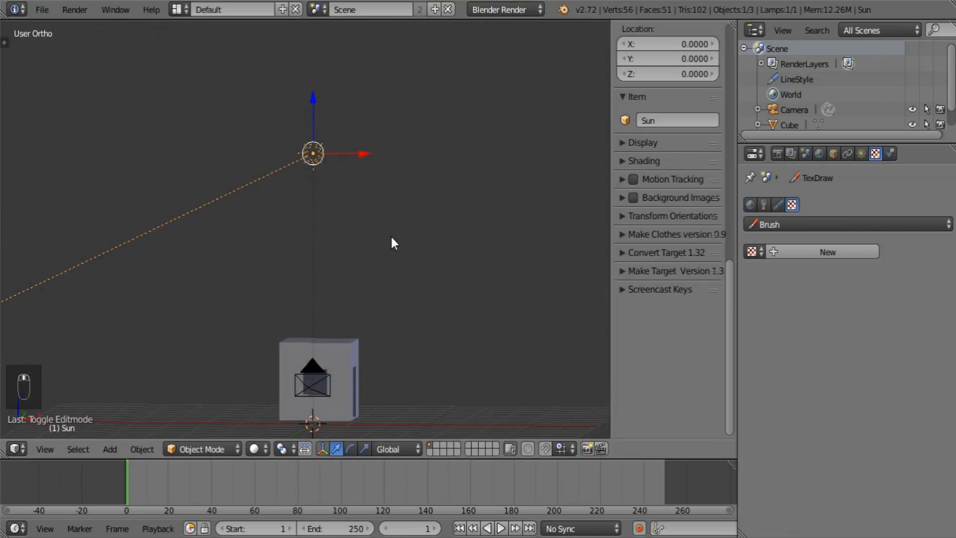
pyautogui.moveTo(392, 237); pyautogui.dragTo(379, 286, button='middle')
# Add a torus mesh at the 3D cursor and give it smooth shading
pyautogui.hotkey('shift', 'a')
pyautogui.moveTo(503, 220)
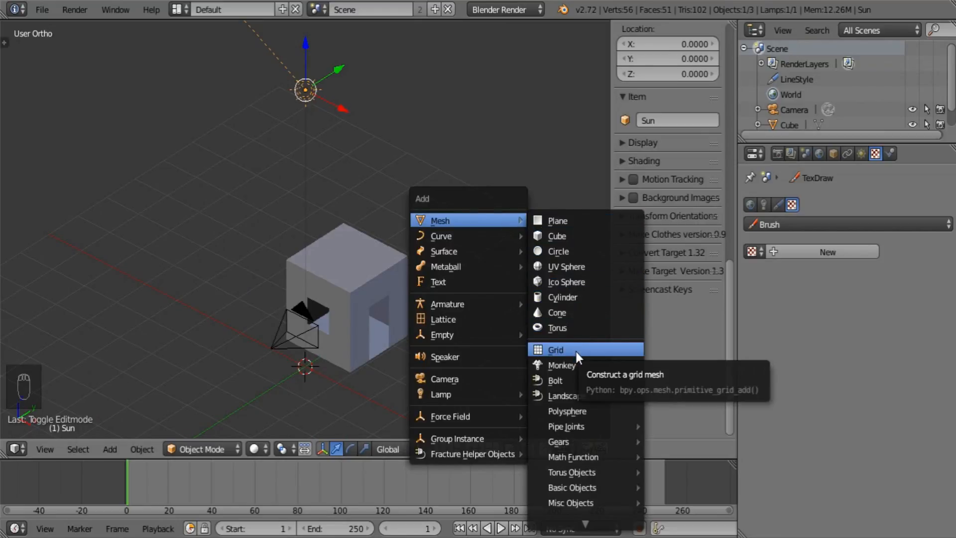
pyautogui.click(573, 330)
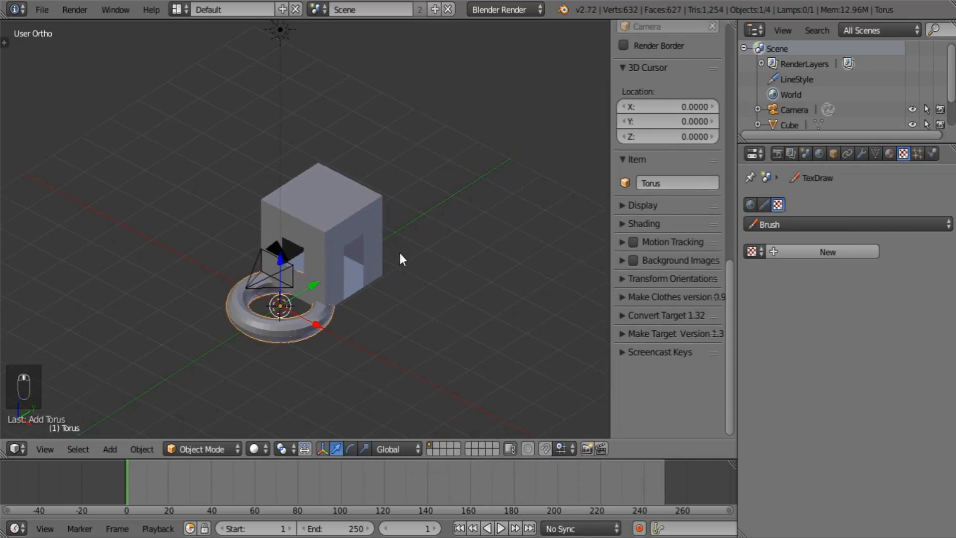
pyautogui.press('t')
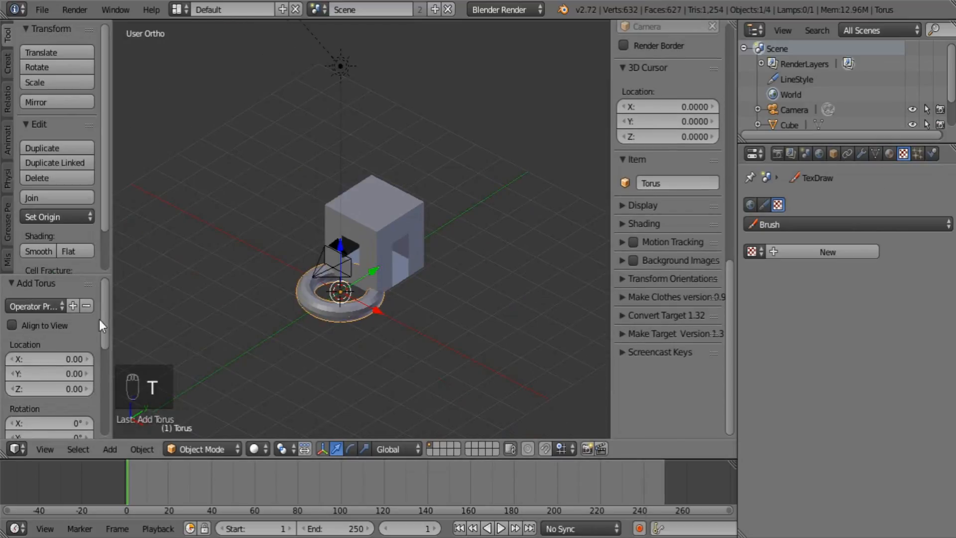
pyautogui.click(39, 249)
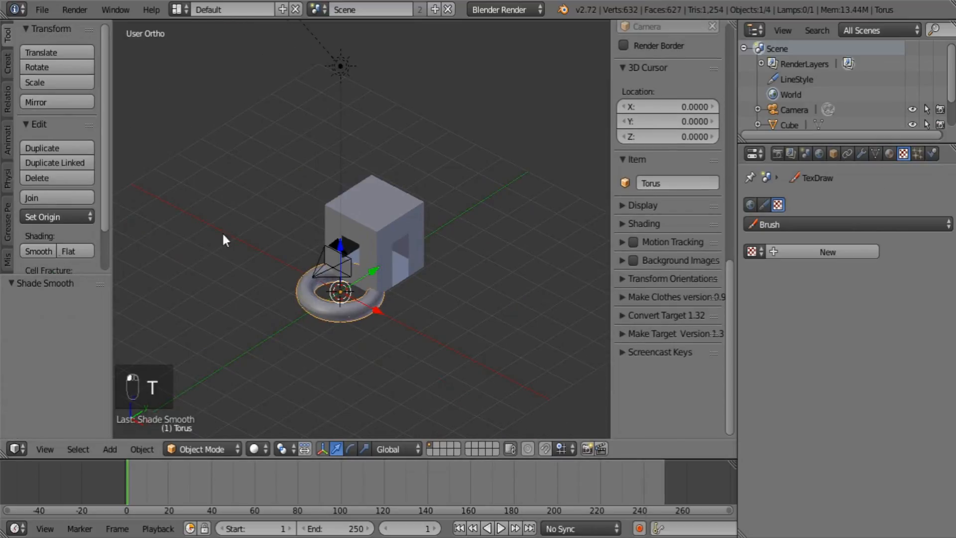
pyautogui.press('t')
# Scale the torus down to about 0.387 and rotate it 90° about the X axis so it stands upright
pyautogui.scroll(2, 464, 294)
pyautogui.press('s')
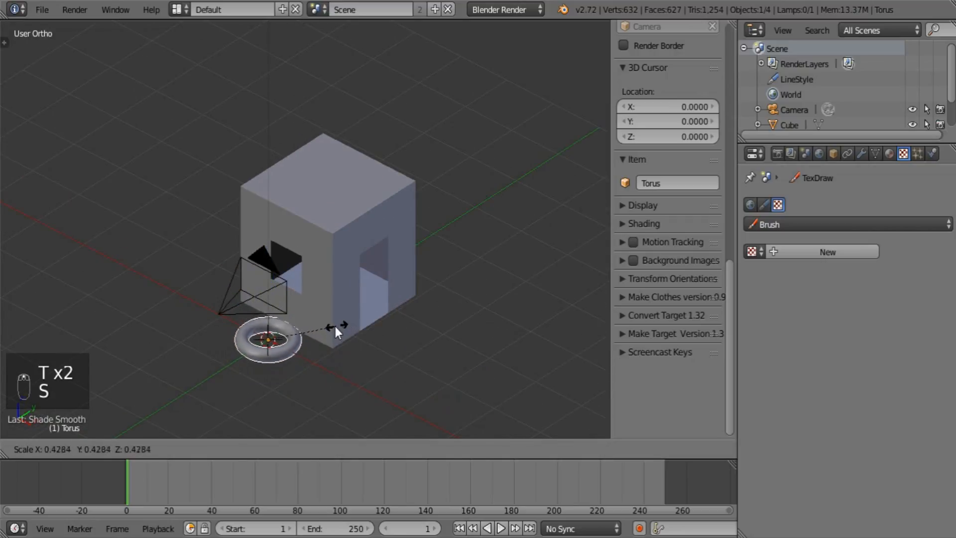
pyautogui.click(333, 325)
pyautogui.press('r')
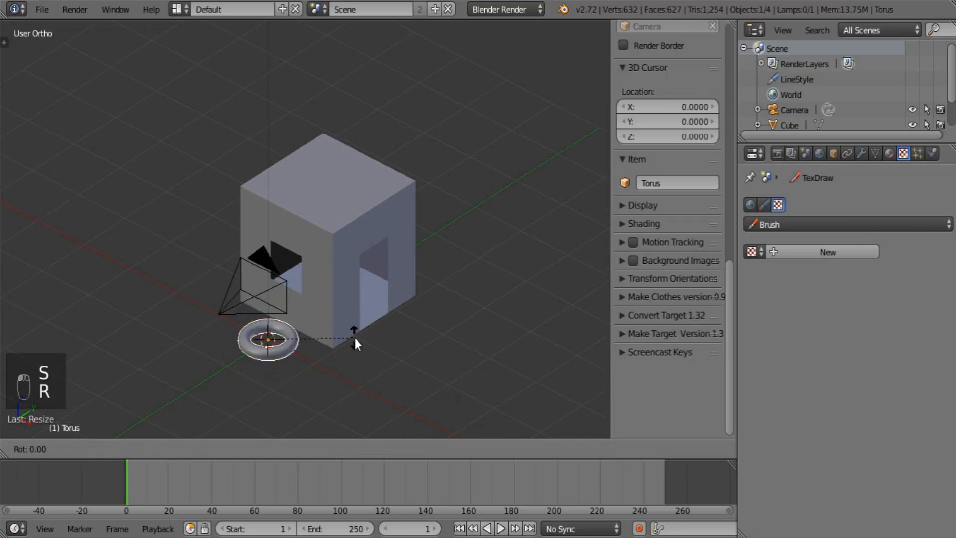
pyautogui.click(354, 336)
# Move the torus away from the house to about X 4.19, Y 1.98, Z 0.86
pyautogui.moveTo(298, 321); pyautogui.dragTo(390, 290)
pyautogui.keyDown('shift'); pyautogui.scroll(1, 427, 395); pyautogui.keyUp('shift')
pyautogui.moveTo(426, 395); pyautogui.dragTo(343, 324, button='middle')
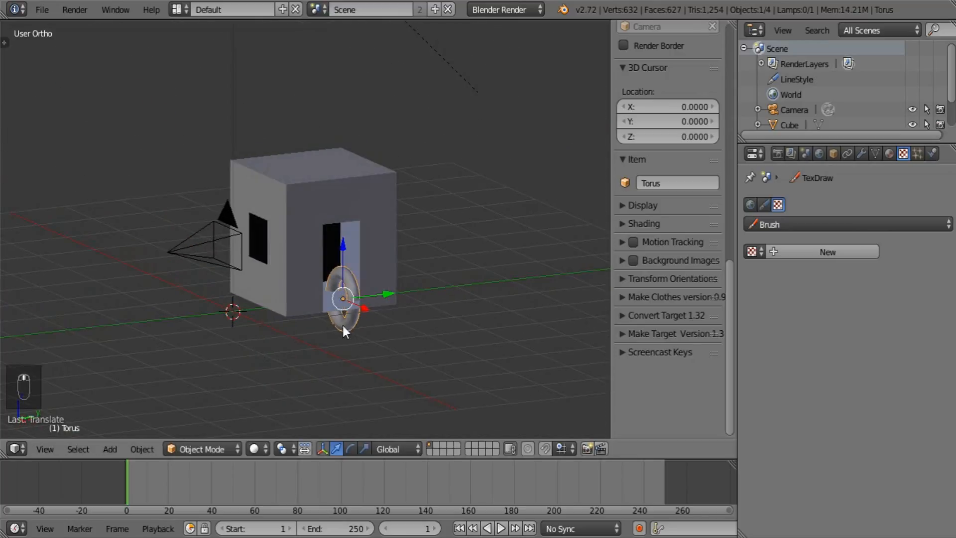
pyautogui.moveTo(342, 258); pyautogui.dragTo(343, 192)
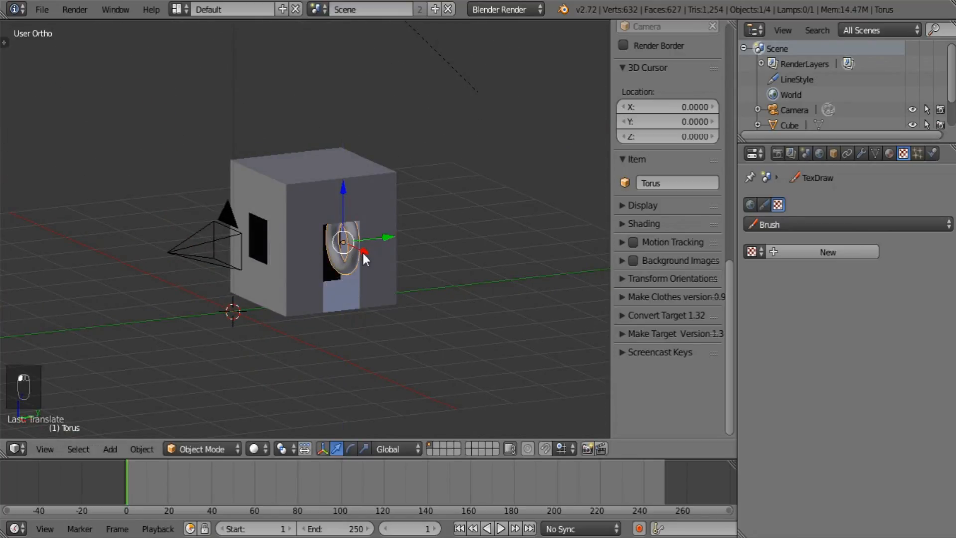
pyautogui.moveTo(362, 252); pyautogui.dragTo(536, 345)
pyautogui.moveTo(536, 345); pyautogui.dragTo(512, 290, button='middle')
# Add a point lamp and move it out along the X axis, upward and across until it sits beside the torus
pyautogui.hotkey('shift', 'a')
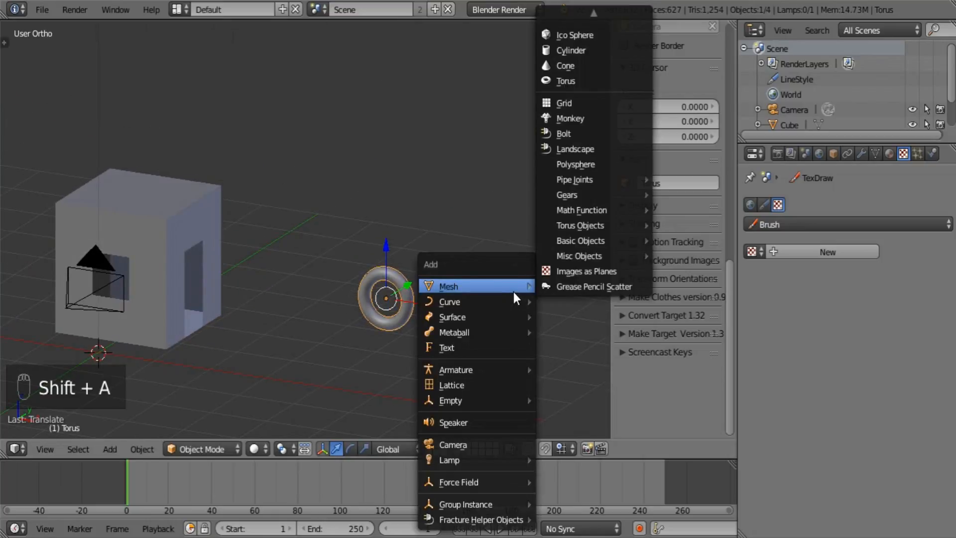
pyautogui.moveTo(481, 459)
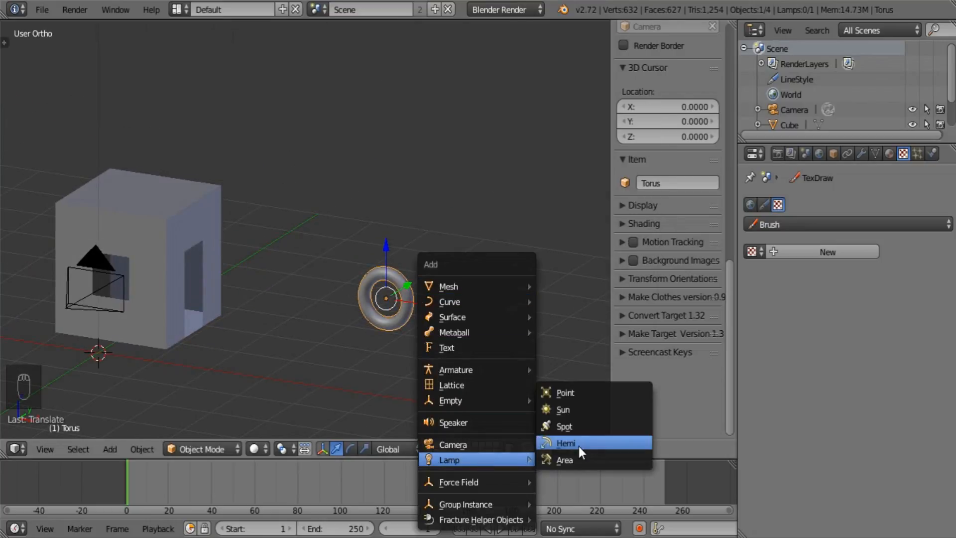
pyautogui.click(566, 393)
pyautogui.press('g')
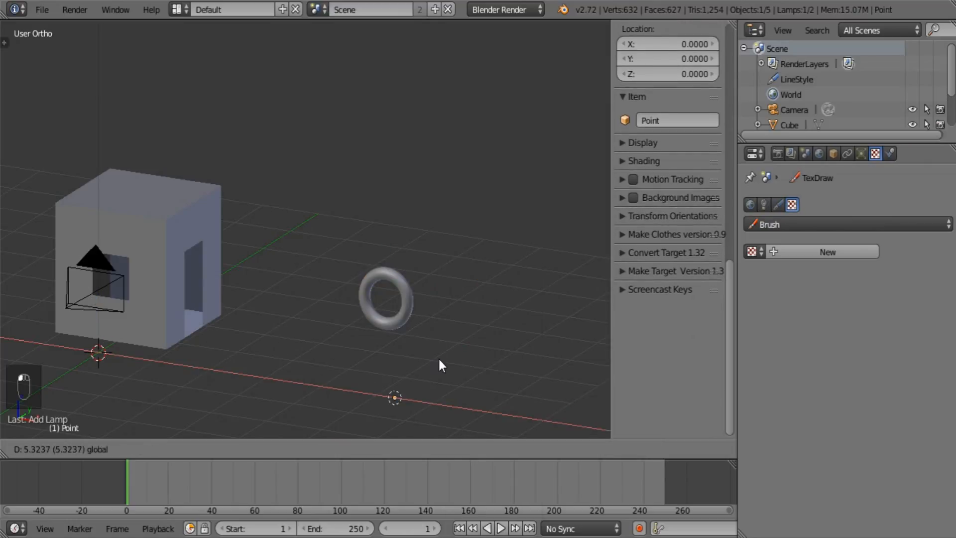
pyautogui.click(438, 357)
pyautogui.moveTo(369, 384); pyautogui.dragTo(394, 352, button='middle')
pyautogui.moveTo(394, 349); pyautogui.dragTo(397, 263)
pyautogui.moveTo(435, 307); pyautogui.dragTo(360, 306)
pyautogui.moveTo(357, 308); pyautogui.dragTo(486, 312, button='middle')
# Give the point lamp a Copy Location constraint targeting the Torus
pyautogui.click(847, 153)
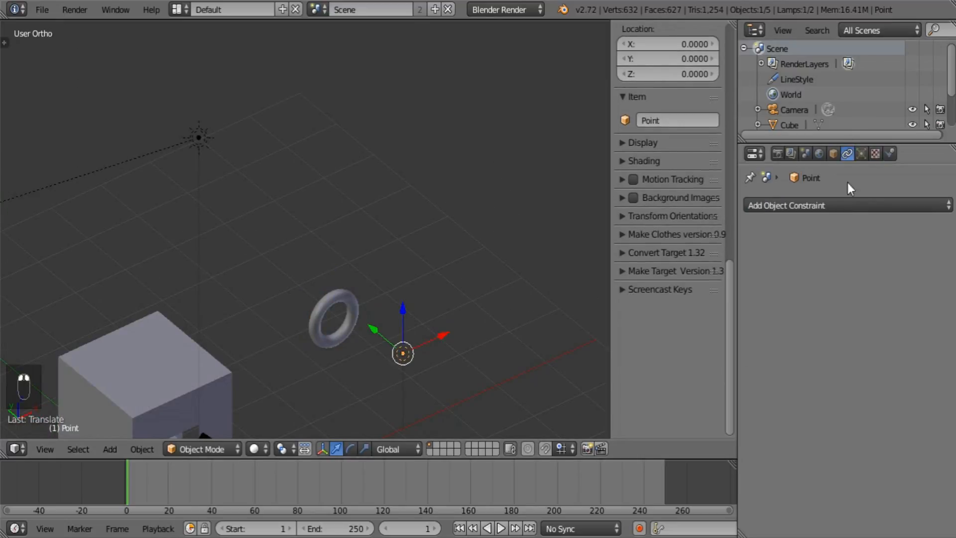
pyautogui.click(846, 205)
pyautogui.click(723, 240)
pyautogui.click(846, 262)
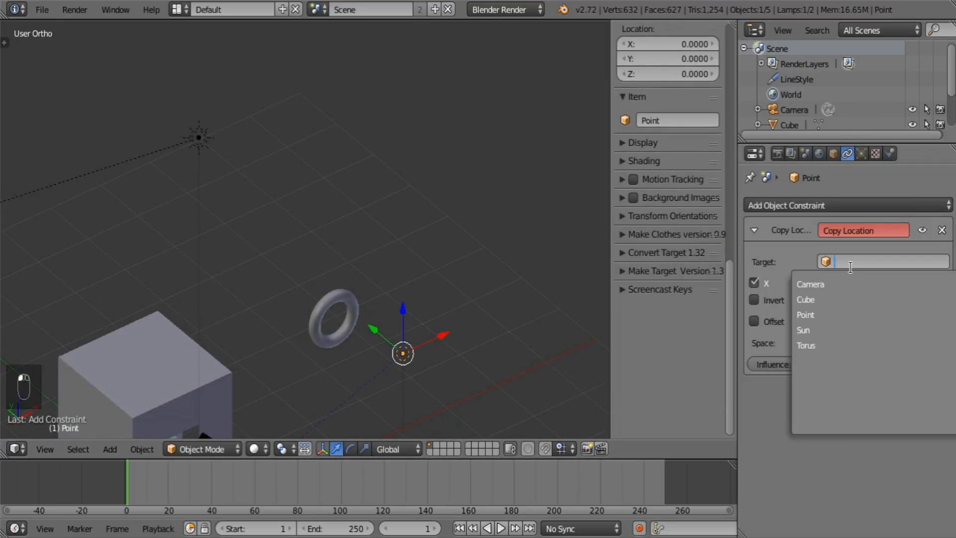
pyautogui.click(844, 345)
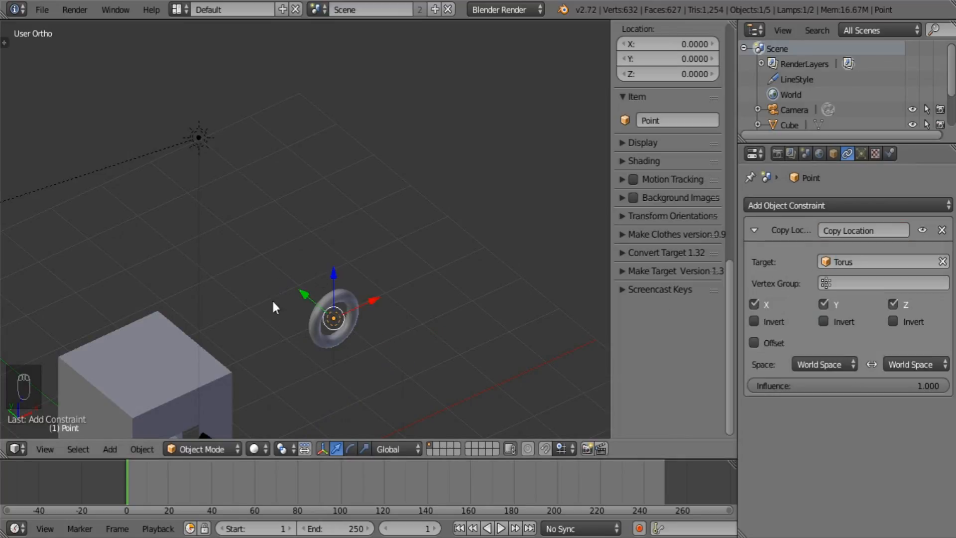
# Set the point lamp's energy to 2 and enable Ray Shadow for it
pyautogui.keyDown('shift'); pyautogui.moveTo(354, 314); pyautogui.dragTo(409, 237, button='middle'); pyautogui.keyUp('shift')
pyautogui.rightClick(408, 238)
pyautogui.rightClick(384, 247)
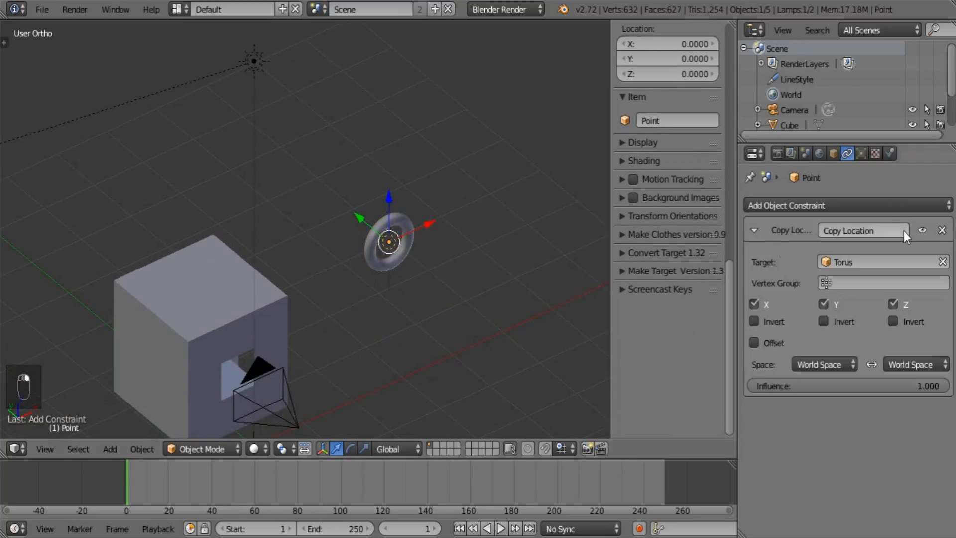
pyautogui.click(861, 154)
pyautogui.scroll(-1, 859, 423)
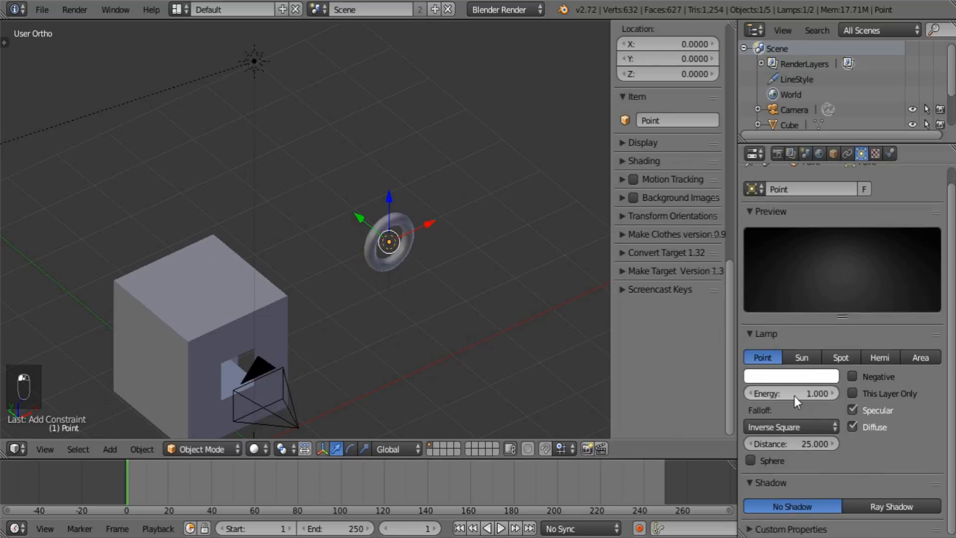
pyautogui.click(794, 396)
pyautogui.write('2')
pyautogui.press('Return')
pyautogui.click(896, 503)
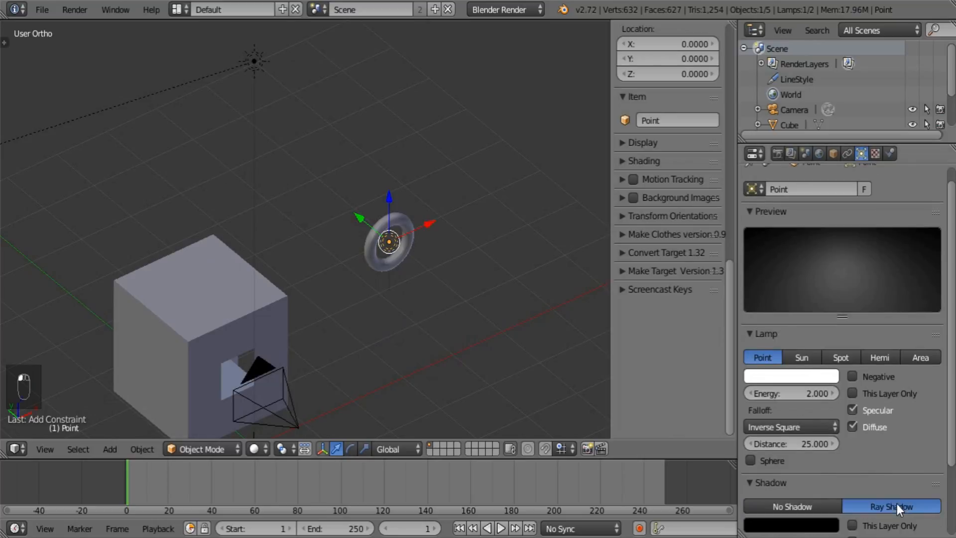
# Select the torus and rename the object "Torus light"
pyautogui.scroll(2, 397, 315)
pyautogui.rightClick(420, 210)
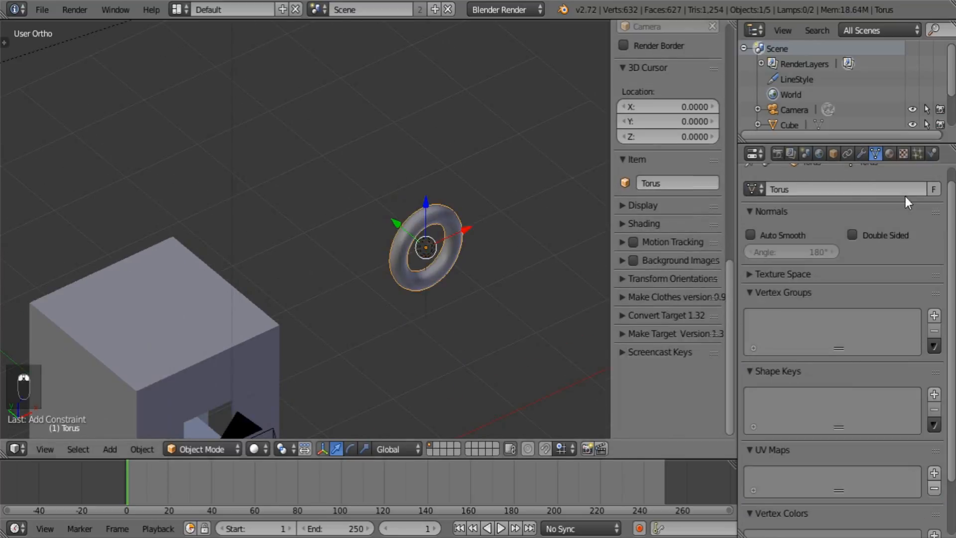
pyautogui.click(889, 153)
pyautogui.click(833, 153)
pyautogui.click(819, 202)
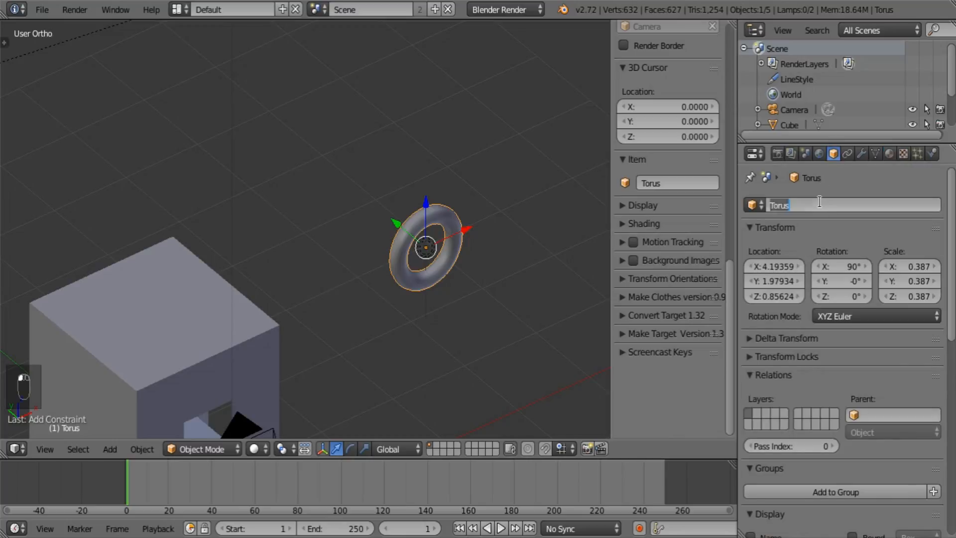
pyautogui.write('light')
pyautogui.press('Return')
# Create a new material on the torus and name it "Torus Light"
pyautogui.click(889, 153)
pyautogui.click(805, 260)
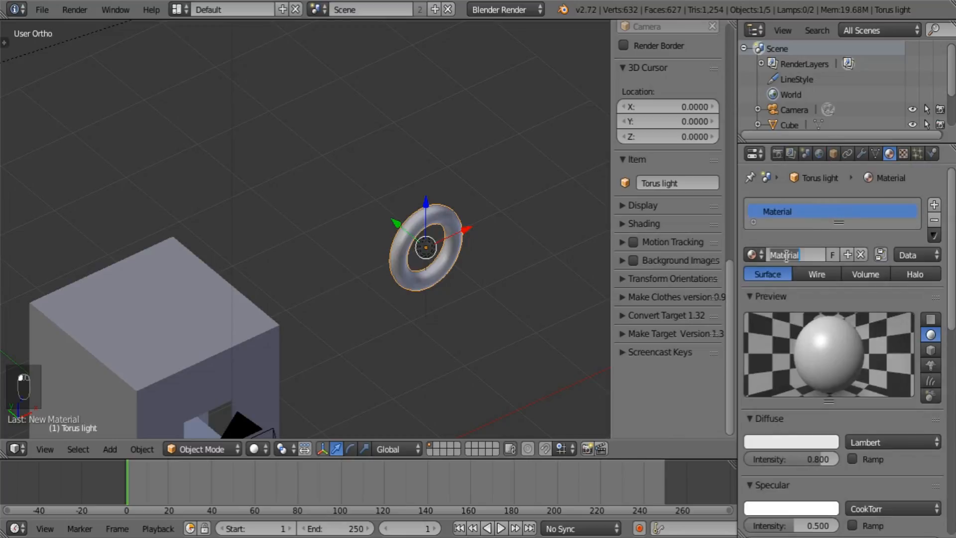
pyautogui.write('Toru')
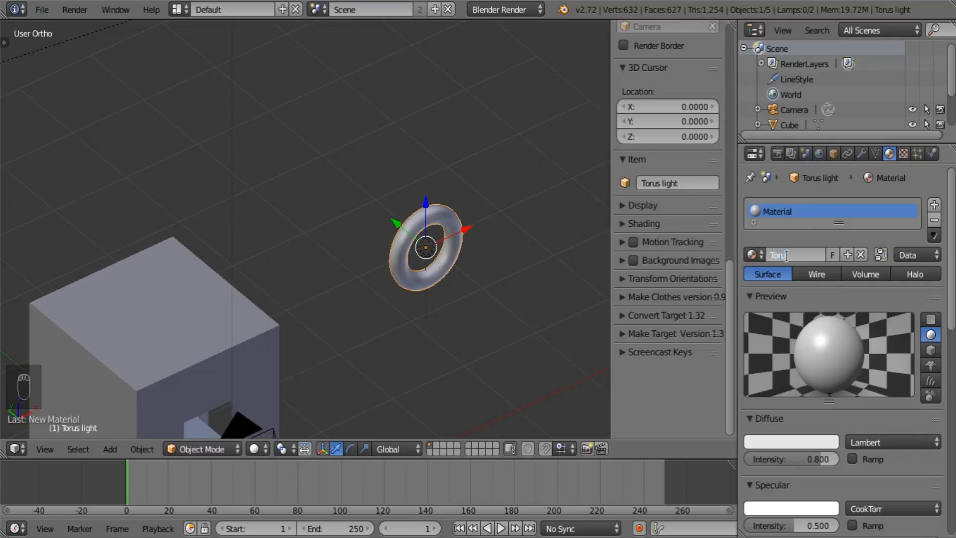
pyautogui.write('s Light')
pyautogui.press('Return')
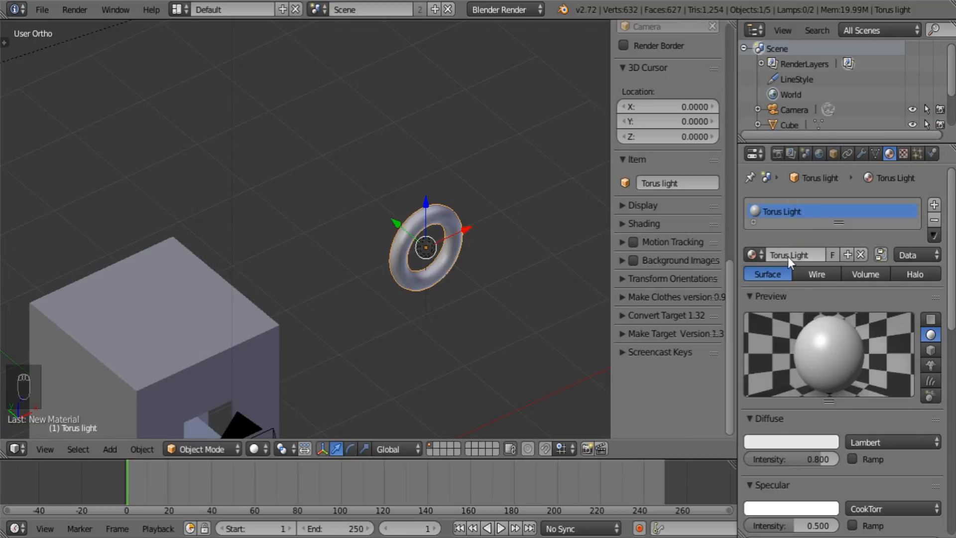
# Set the torus material's diffuse intensity to 1.0 and its emit value to 20
pyautogui.moveTo(817, 457); pyautogui.dragTo(916, 448)
pyautogui.scroll(-6, 916, 447)
pyautogui.click(791, 464)
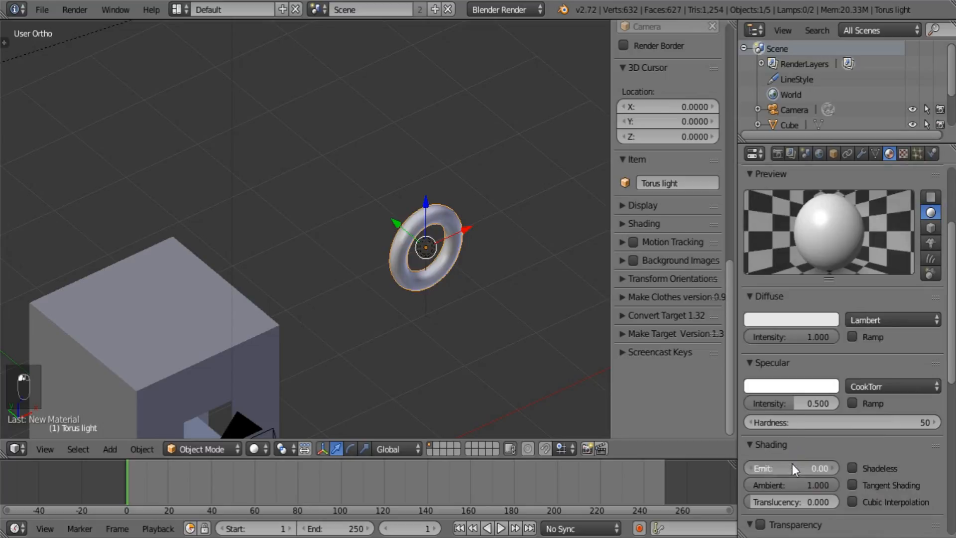
pyautogui.write('20')
pyautogui.press('Return')
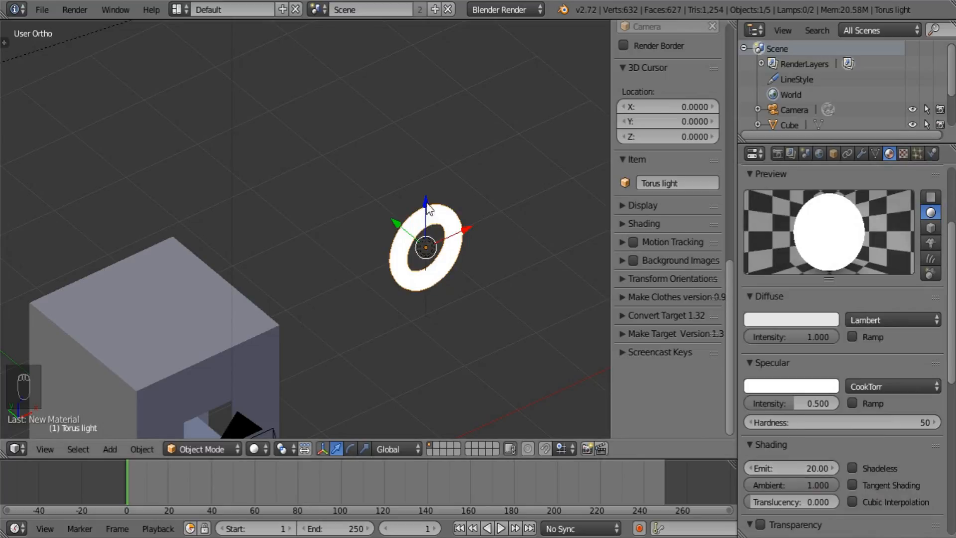
# Move the torus light inside the cube house near the doorway and scale it down slightly
pyautogui.keyDown('shift'); pyautogui.moveTo(542, 289); pyautogui.dragTo(570, 245, button='middle'); pyautogui.keyUp('shift')
pyautogui.moveTo(494, 182); pyautogui.dragTo(247, 298)
pyautogui.keyDown('shift'); pyautogui.moveTo(333, 265); pyautogui.dragTo(540, 194, button='middle'); pyautogui.keyUp('shift')
pyautogui.moveTo(438, 234); pyautogui.dragTo(383, 198, button='middle')
pyautogui.moveTo(466, 242); pyautogui.dragTo(419, 252)
pyautogui.moveTo(421, 253); pyautogui.dragTo(348, 266, button='middle')
pyautogui.moveTo(412, 241); pyautogui.dragTo(373, 248)
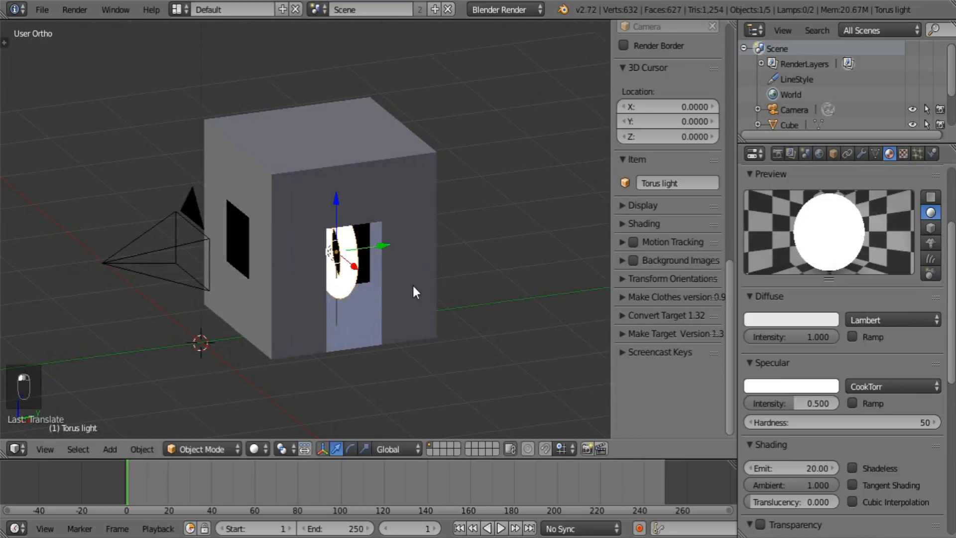
pyautogui.moveTo(416, 289); pyautogui.dragTo(458, 298, button='middle')
pyautogui.press('s')
pyautogui.click(420, 294)
# Deselect everything, add a plane mesh, and rotate it 90 degrees about the X axis
pyautogui.moveTo(367, 288); pyautogui.dragTo(485, 203, button='middle')
pyautogui.press('a')
pyautogui.hotkey('shift', 'a')
pyautogui.moveTo(476, 41)
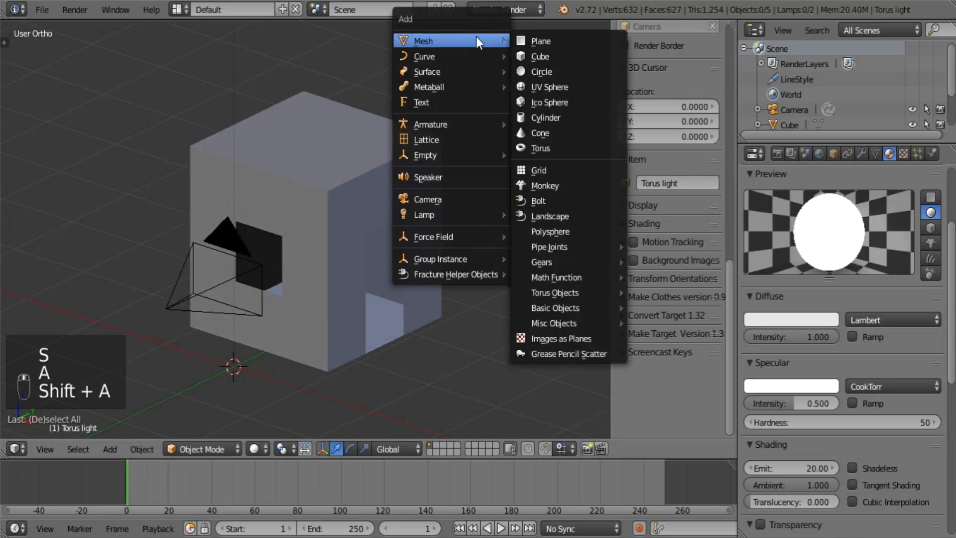
pyautogui.click(551, 35)
pyautogui.press('r')
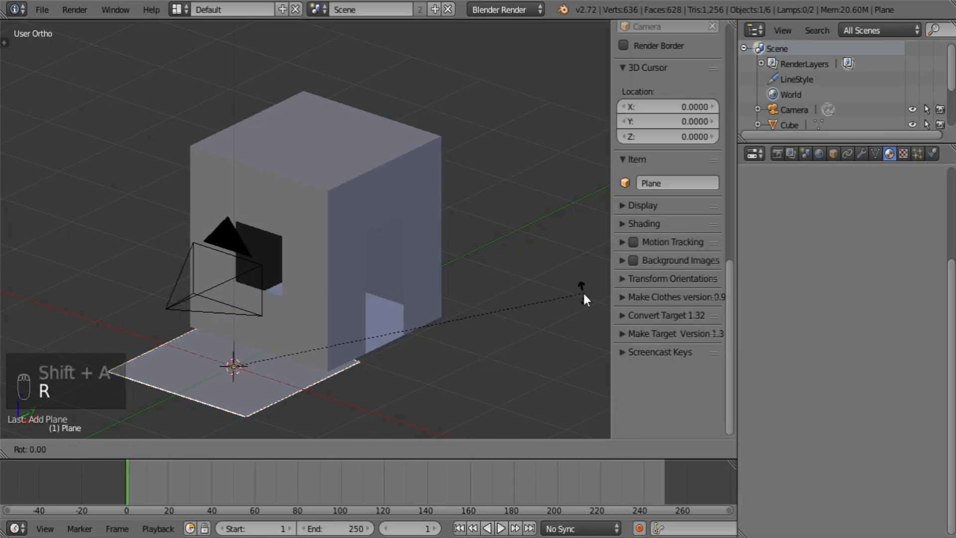
pyautogui.press('x')
pyautogui.press('9')
pyautogui.press('0')
pyautogui.press('Return')
# Scale the upright plane down and position it inside the house, raised against the wall opposite the window
pyautogui.press('g')
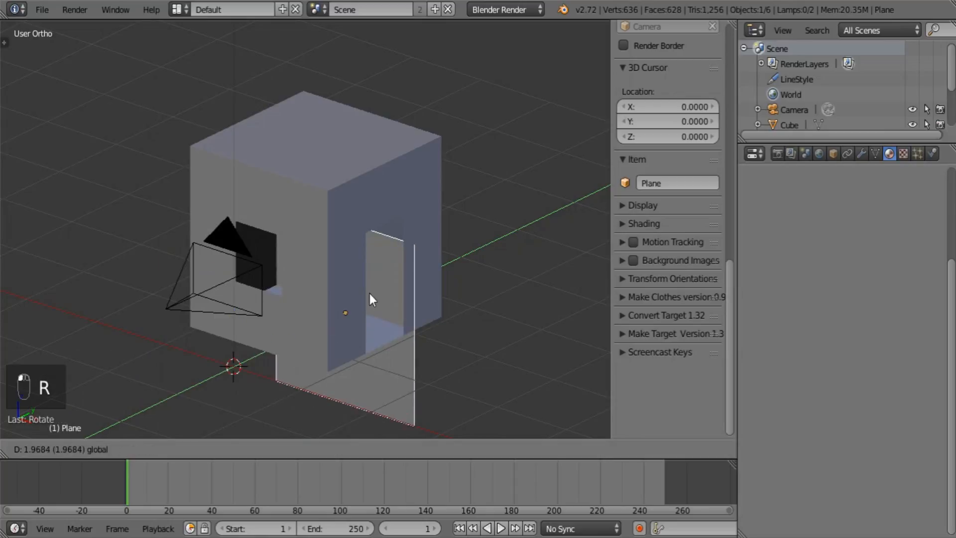
pyautogui.click(373, 291)
pyautogui.press('s')
pyautogui.click(393, 330)
pyautogui.moveTo(393, 330); pyautogui.dragTo(332, 318, button='middle')
pyautogui.moveTo(348, 258); pyautogui.dragTo(348, 192)
pyautogui.moveTo(342, 243); pyautogui.dragTo(369, 226, button='middle')
pyautogui.moveTo(389, 238); pyautogui.dragTo(413, 234)
pyautogui.moveTo(390, 265)
pyautogui.keyDown('shift'); pyautogui.mouseDown(button='middle')
pyautogui.moveTo(387, 295)
pyautogui.moveTo(384, 266)
pyautogui.mouseUp(button='middle'); pyautogui.keyUp('shift')
pyautogui.moveTo(375, 218); pyautogui.dragTo(373, 199)
pyautogui.moveTo(374, 199)
pyautogui.mouseDown(button='middle')
pyautogui.moveTo(390, 208)
pyautogui.moveTo(365, 211)
pyautogui.moveTo(404, 201)
pyautogui.moveTo(448, 224)
pyautogui.mouseUp(button='middle')
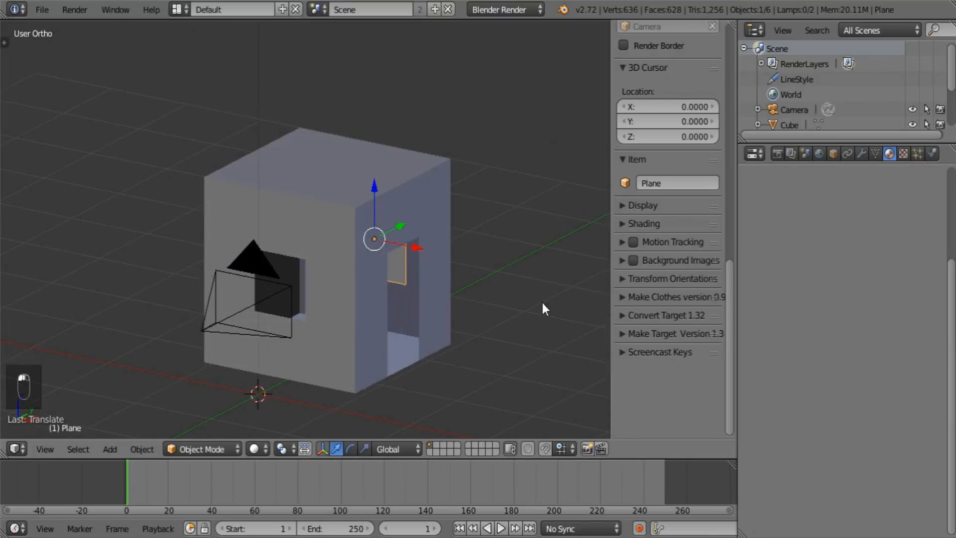
# Create a new material on the plane, name it "Mirror", and set its diffuse intensity to 1.0
pyautogui.click(806, 257)
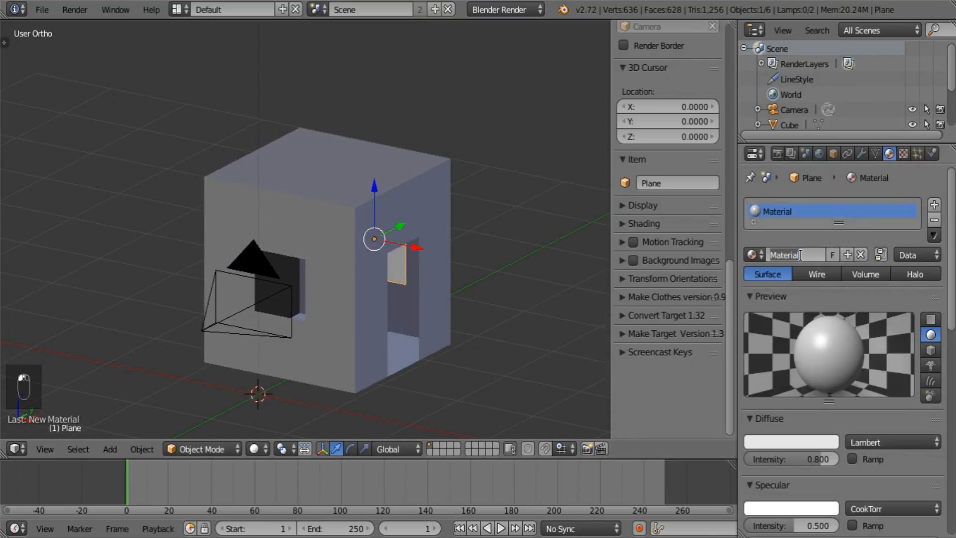
pyautogui.doubleClick(800, 254)
pyautogui.write('Mirror')
pyautogui.press('Return')
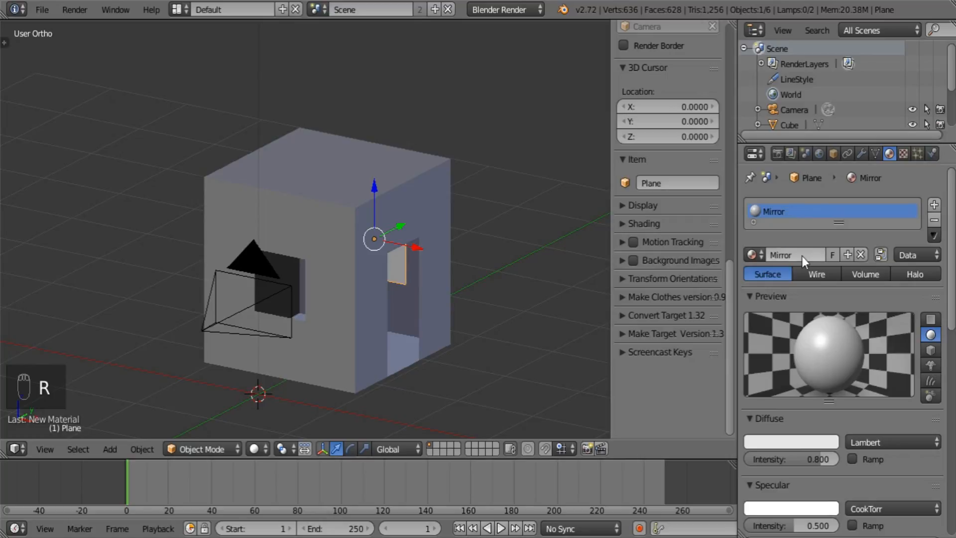
pyautogui.scroll(-2, 885, 347)
pyautogui.scroll(-2, 885, 347)
pyautogui.moveTo(818, 367); pyautogui.dragTo(863, 367)
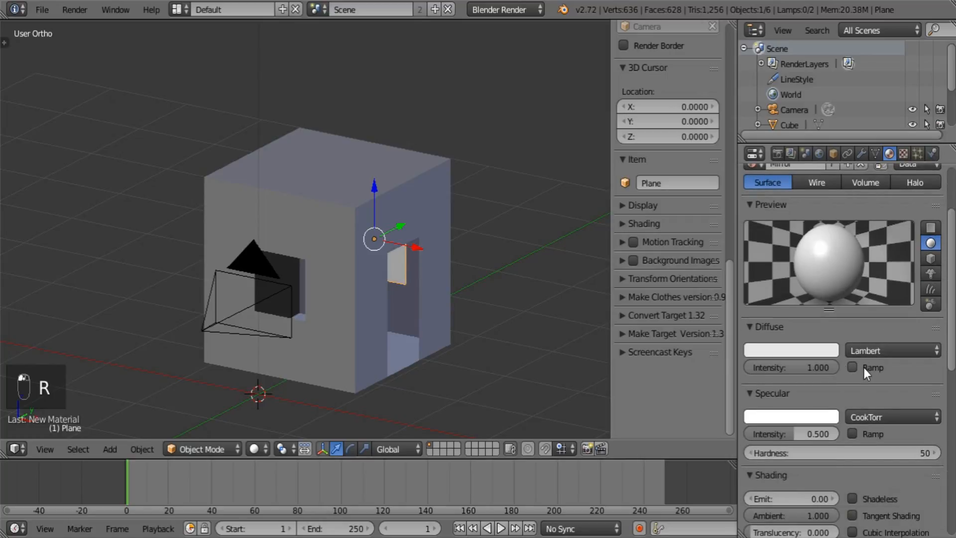
# Enable Mirror reflections on the plane's material and raise the reflectivity
pyautogui.scroll(-5, 922, 433)
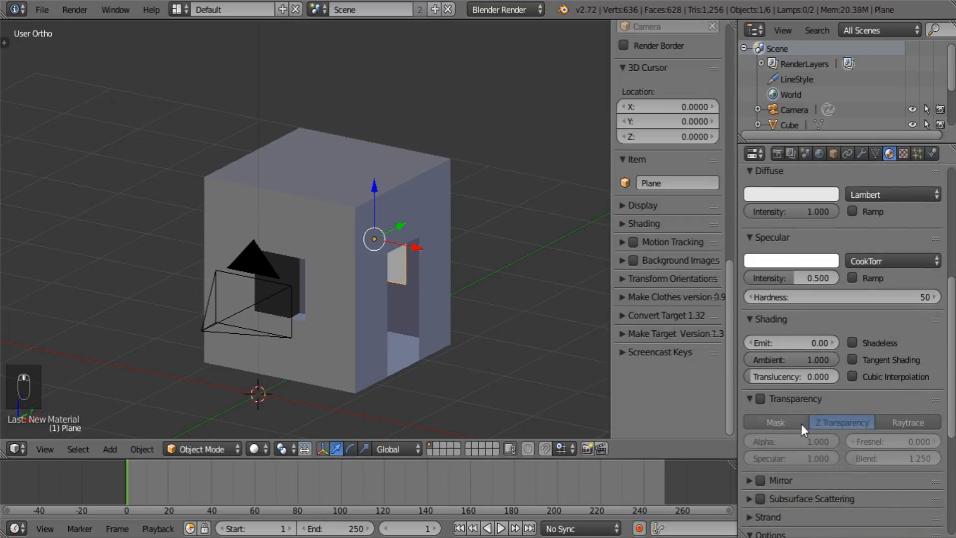
pyautogui.scroll(-4, 801, 424)
pyautogui.click(746, 357)
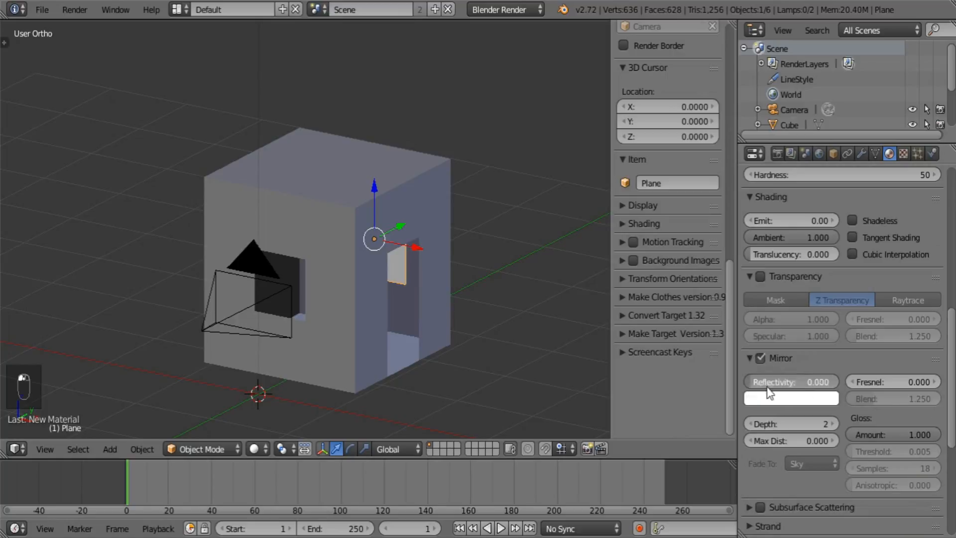
pyautogui.click(746, 358)
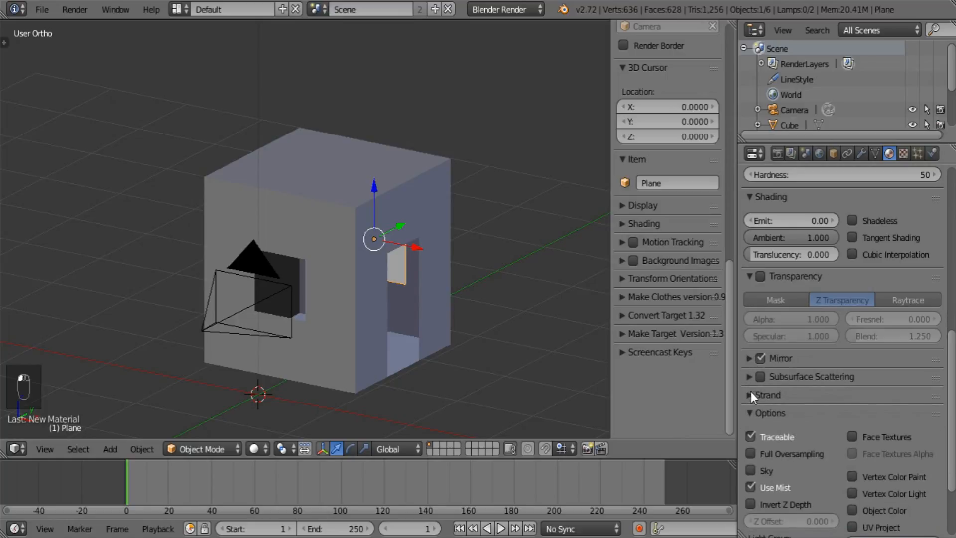
# Set the Mirror material's pass index to 5
pyautogui.scroll(-3, 777, 428)
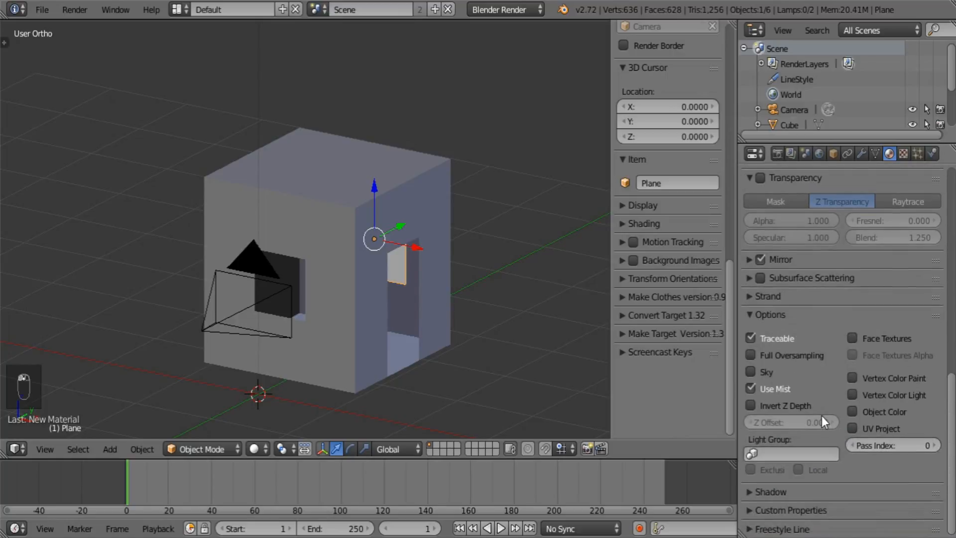
pyautogui.click(936, 445)
pyautogui.click(935, 445)
pyautogui.click(935, 445)
pyautogui.click(936, 445)
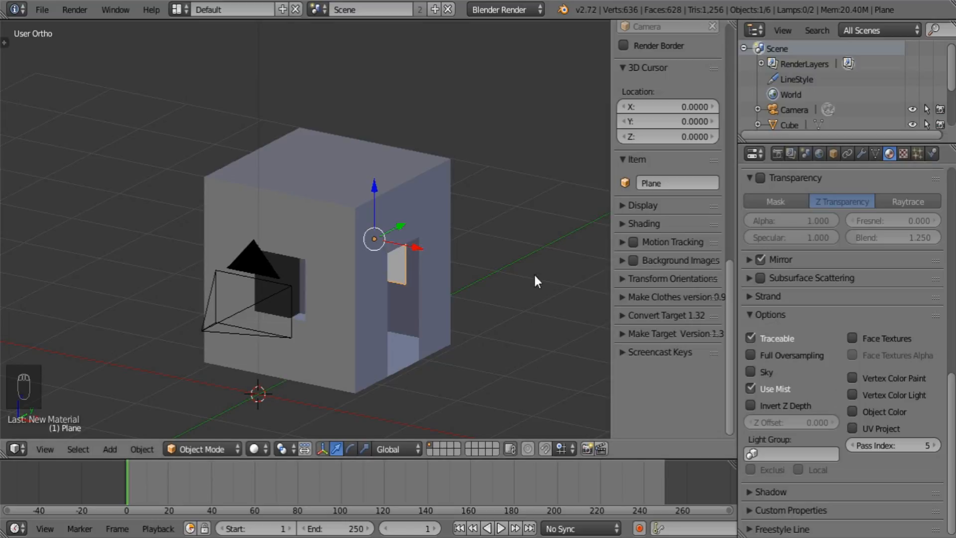
# Select the torus light, set its material's pass index to 5, and enable Receive Transparent for its shadows
pyautogui.moveTo(534, 275); pyautogui.dragTo(459, 255, button='middle')
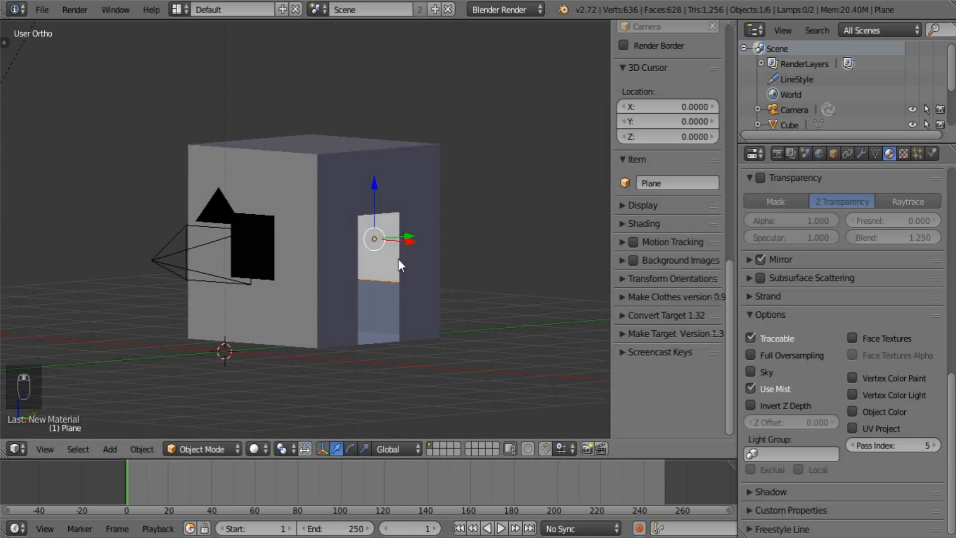
pyautogui.moveTo(373, 241); pyautogui.dragTo(292, 246, button='middle')
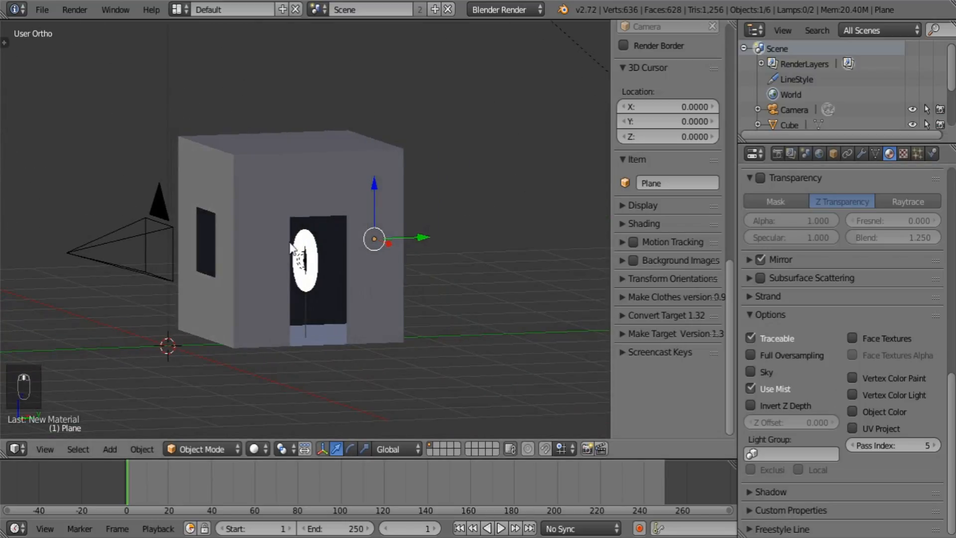
pyautogui.moveTo(415, 274); pyautogui.dragTo(343, 269, button='middle')
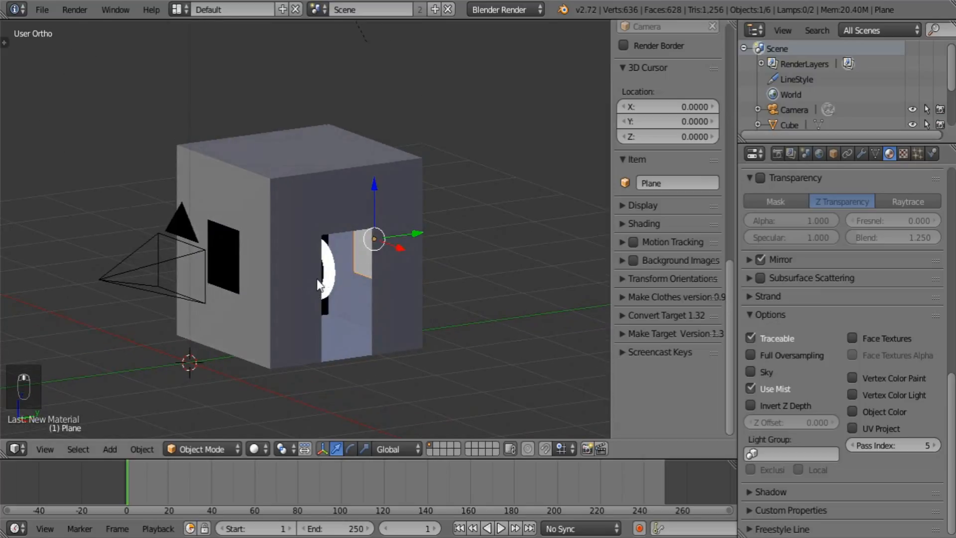
pyautogui.rightClick(338, 268)
pyautogui.click(936, 444)
pyautogui.click(935, 444)
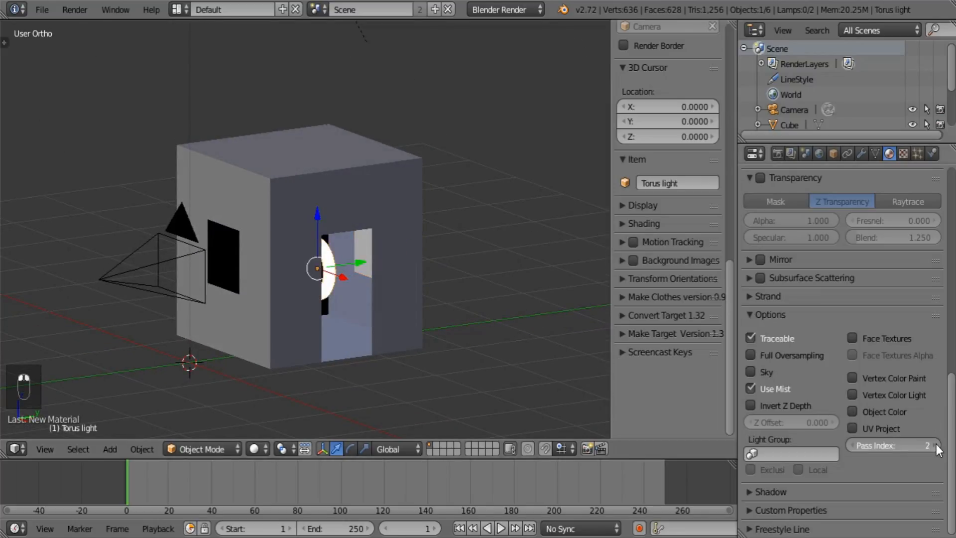
pyautogui.click(936, 444)
pyautogui.click(935, 444)
pyautogui.click(753, 314)
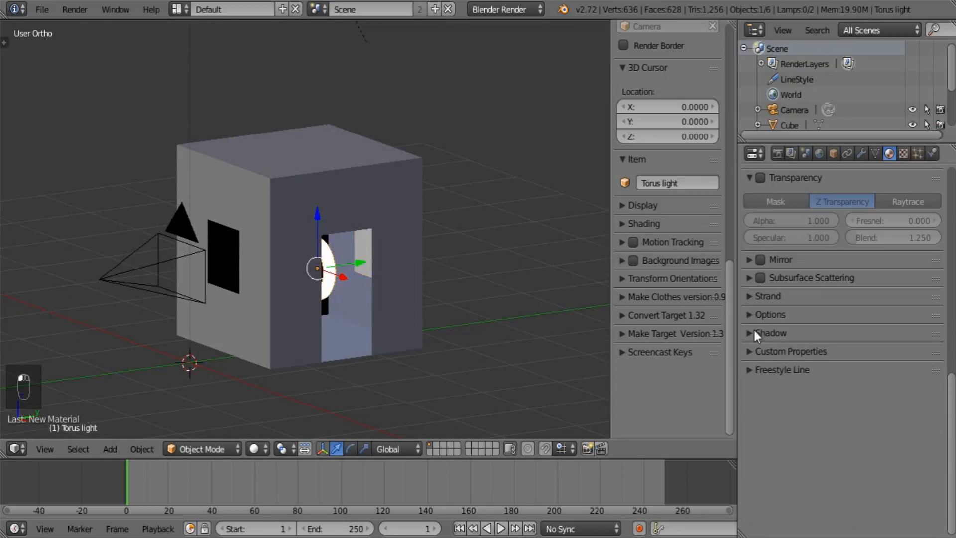
pyautogui.click(755, 332)
pyautogui.click(760, 372)
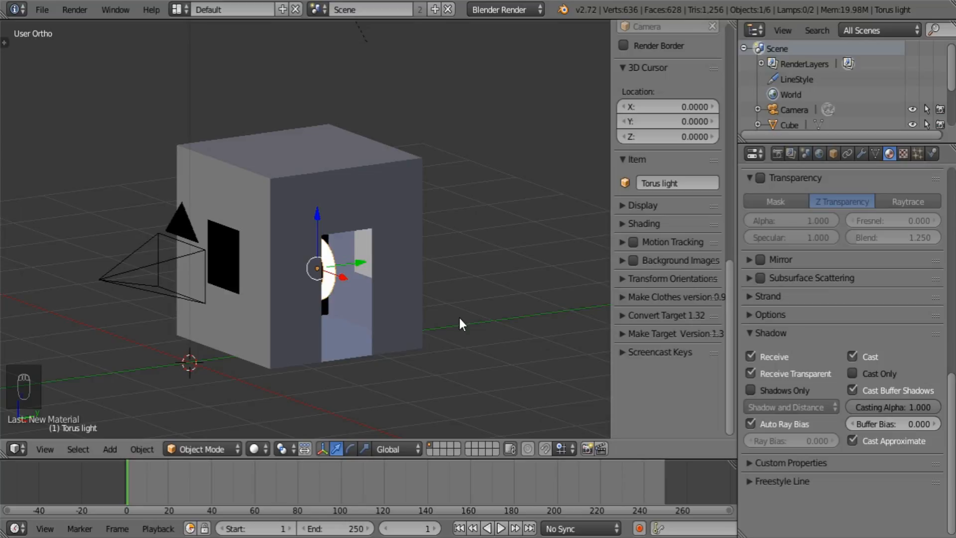
# Compare the shadow settings and pass index of the mirror plane's material with those of the torus light
pyautogui.moveTo(347, 289)
pyautogui.mouseDown(button='middle')
pyautogui.moveTo(366, 294)
pyautogui.moveTo(351, 294)
pyautogui.mouseUp(button='middle')
pyautogui.scroll(1, 350, 294)
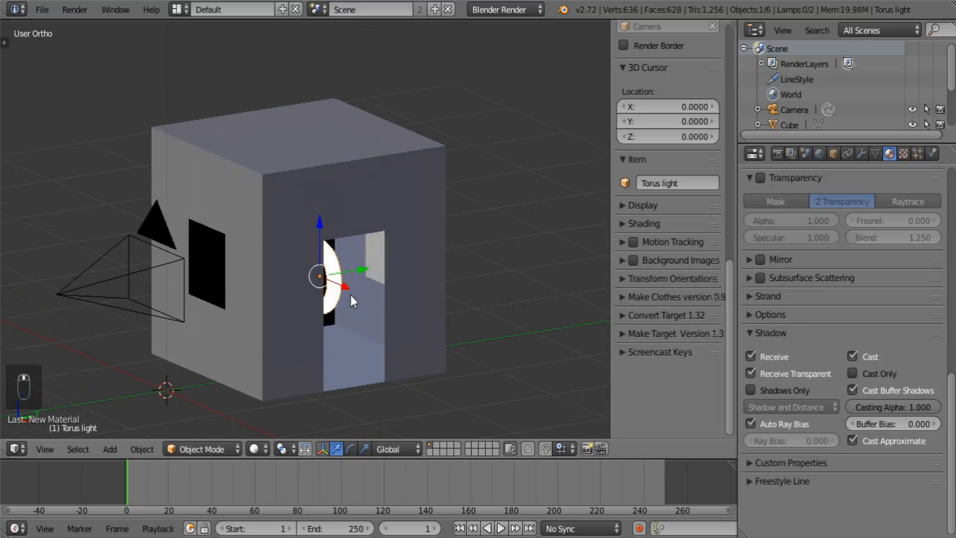
pyautogui.rightClick(376, 267)
pyautogui.rightClick(375, 267)
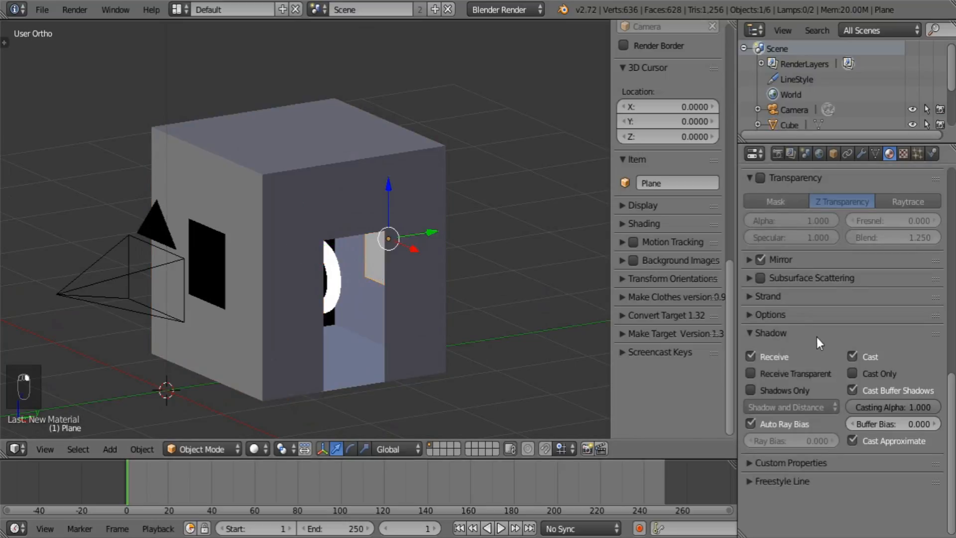
pyautogui.rightClick(338, 294)
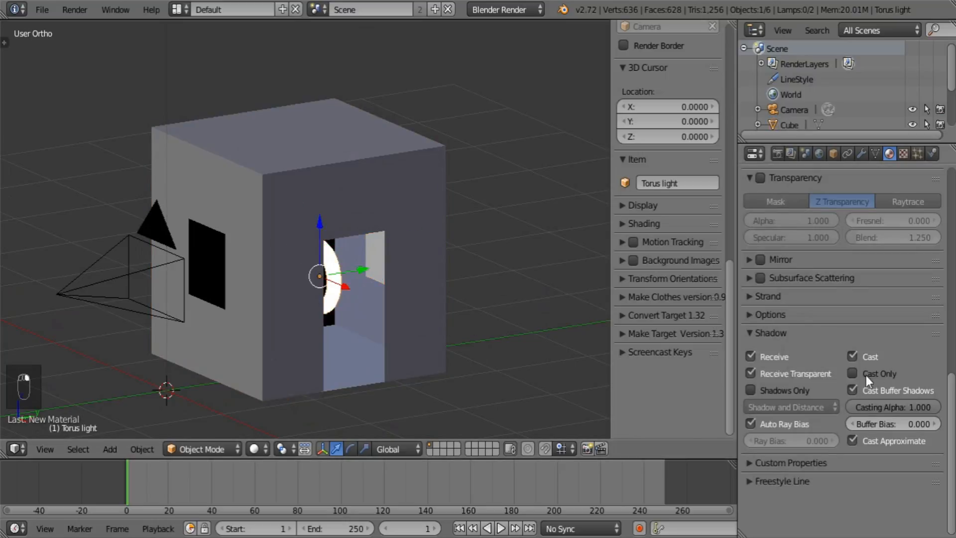
pyautogui.click(770, 314)
pyautogui.rightClick(380, 261)
pyautogui.rightClick(380, 263)
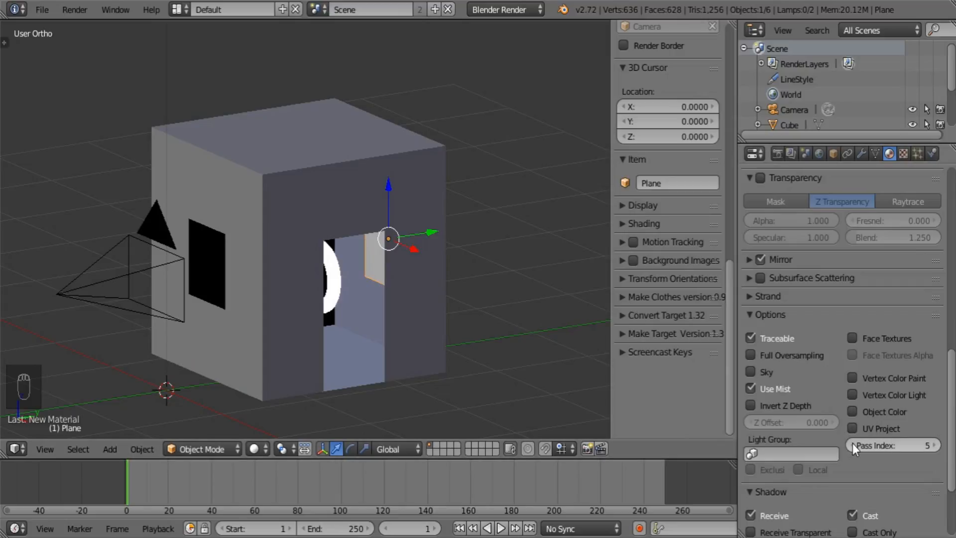
# Set the Mirror material's specular intensity to 1.0 and raise its hardness
pyautogui.scroll(15, 861, 360)
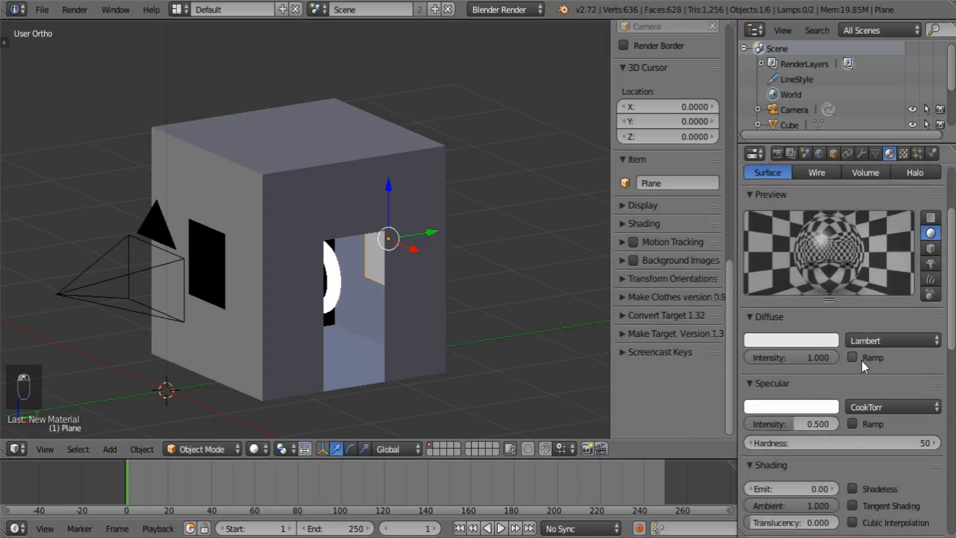
pyautogui.keyDown('shift'); pyautogui.moveTo(362, 297); pyautogui.dragTo(396, 302, button='middle'); pyautogui.keyUp('shift')
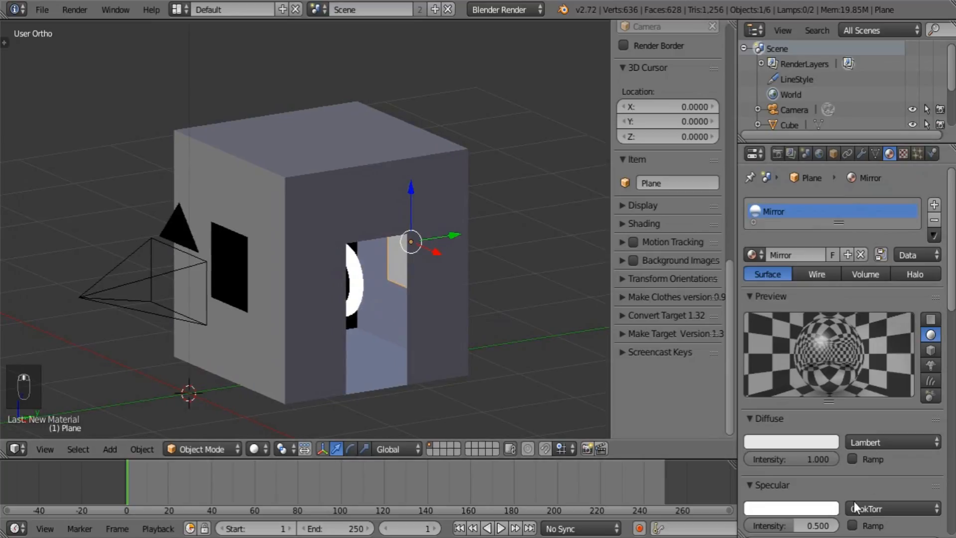
pyautogui.scroll(-5, 766, 488)
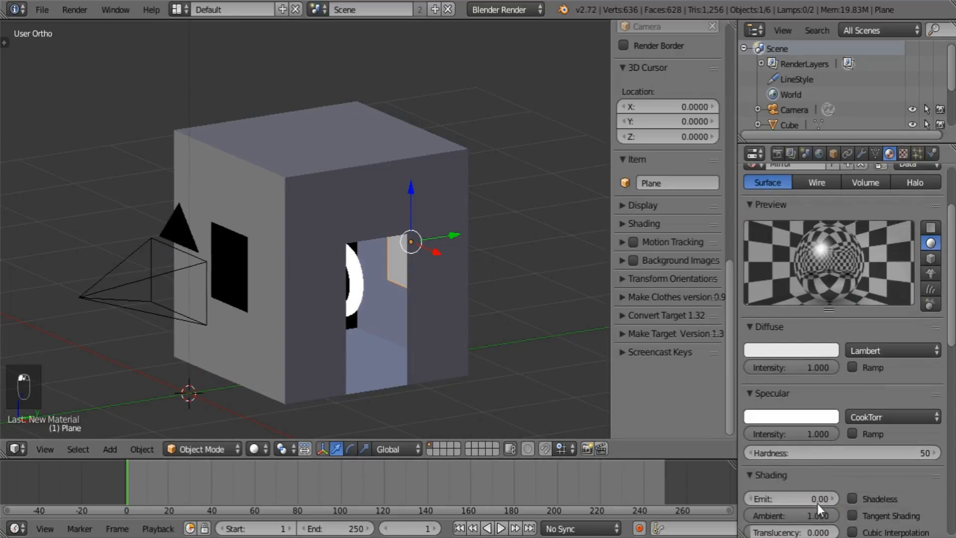
pyautogui.moveTo(757, 451); pyautogui.dragTo(955, 441)
# On the torus light material, turn off Cast, Cast Buffer Shadows, Cast Approximate, Receive and Receive Transparent shadows
pyautogui.moveTo(444, 295); pyautogui.dragTo(410, 294, button='middle')
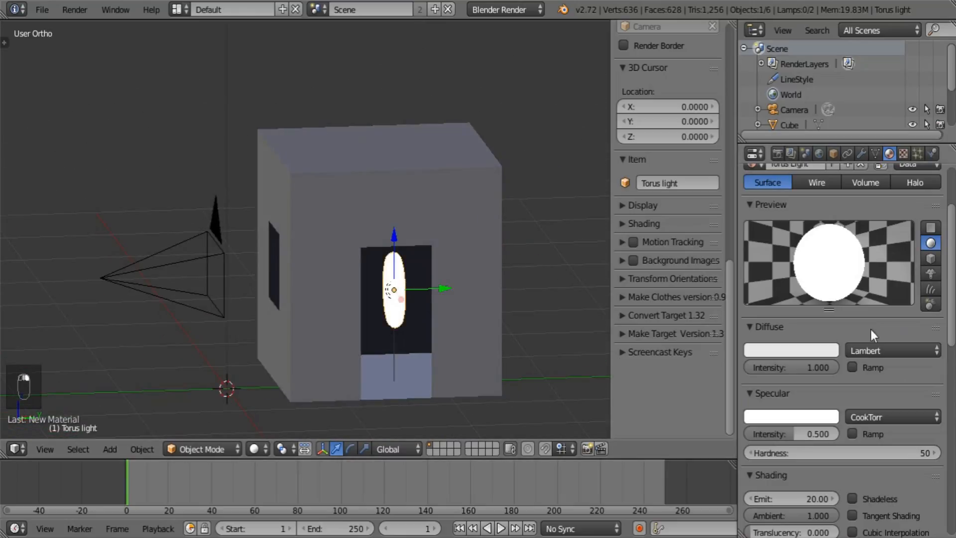
pyautogui.scroll(-15, 841, 349)
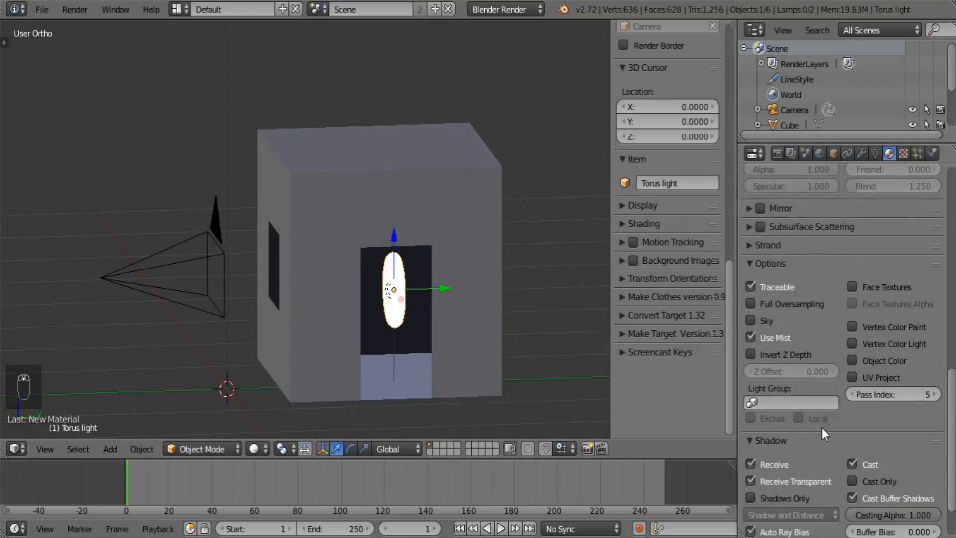
pyautogui.scroll(-3, 836, 423)
pyautogui.click(852, 437)
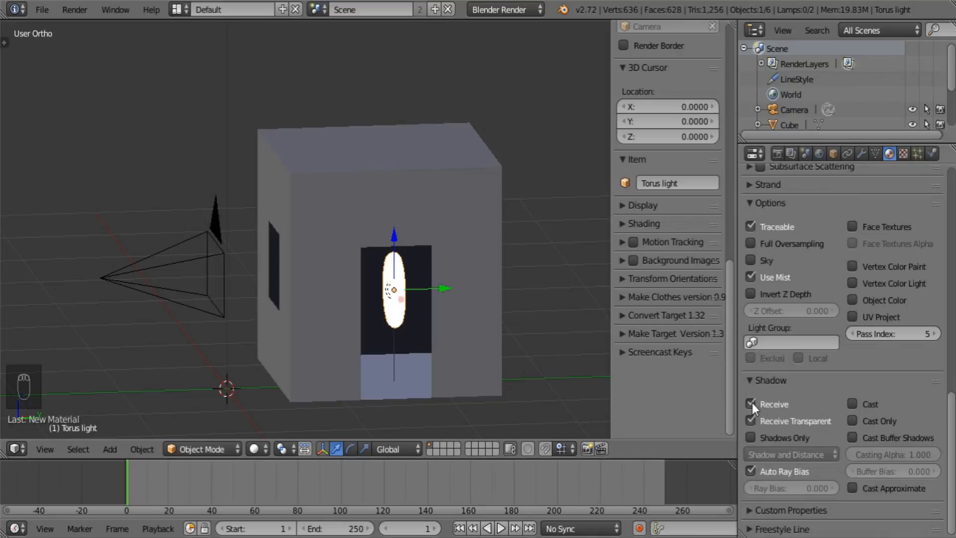
pyautogui.moveTo(752, 402); pyautogui.dragTo(751, 428)
pyautogui.scroll(20, 948, 468)
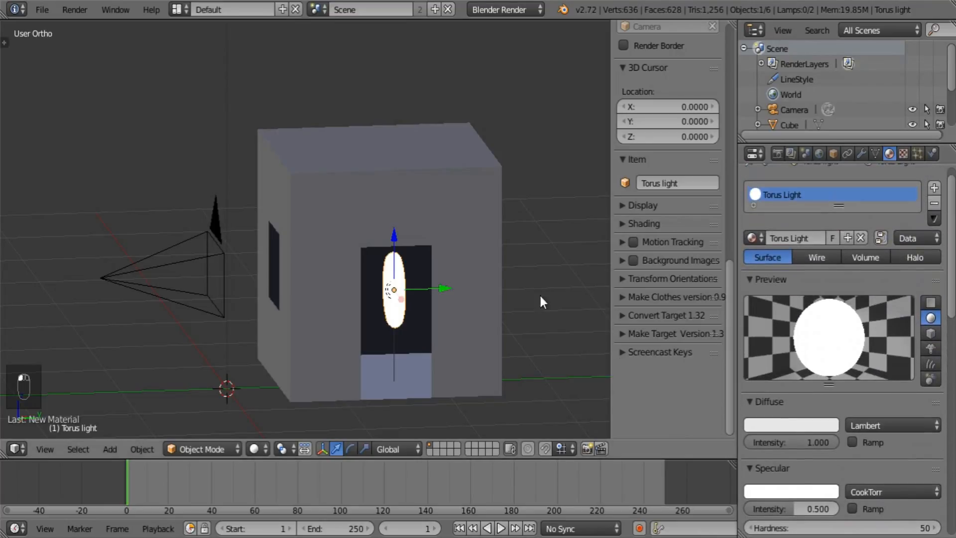
# Select the camera, move it along the Y axis into the house, and scale it down
pyautogui.moveTo(539, 296); pyautogui.dragTo(435, 366, button='middle')
pyautogui.rightClick(131, 297)
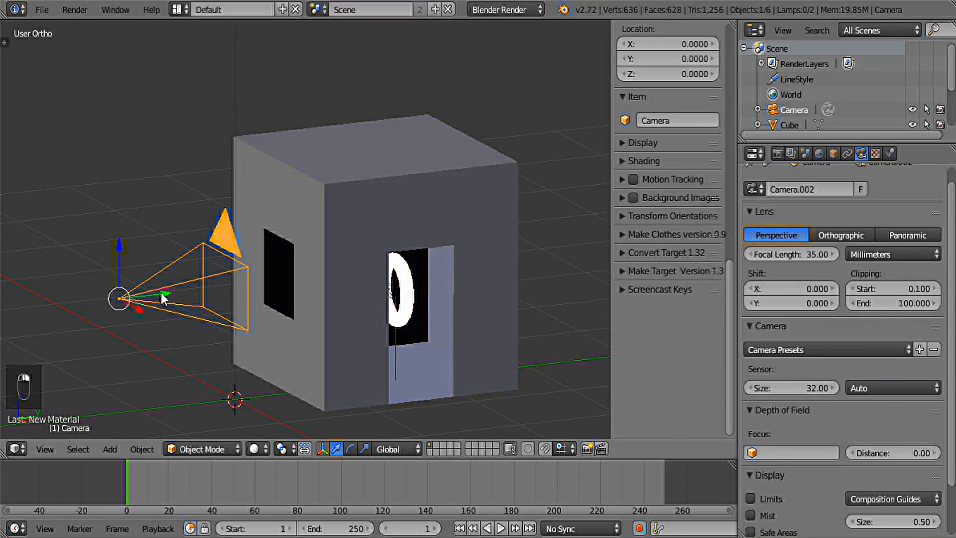
pyautogui.moveTo(160, 293); pyautogui.dragTo(332, 273)
pyautogui.press('s')
pyautogui.click(391, 291)
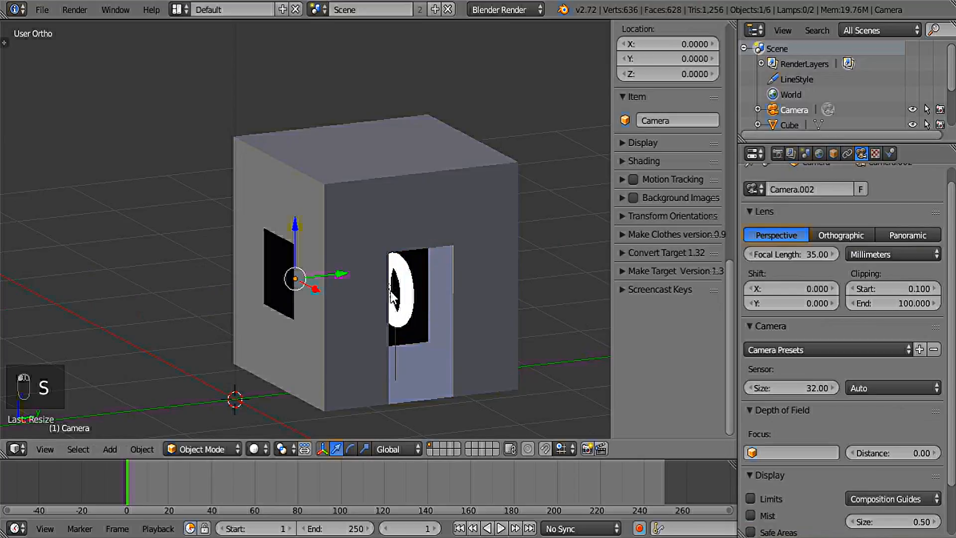
# Looking through the camera, shift it along X, trackball-rotate it to frame the mirror and torus, and preview in Rendered shading
pyautogui.press('KP_0')
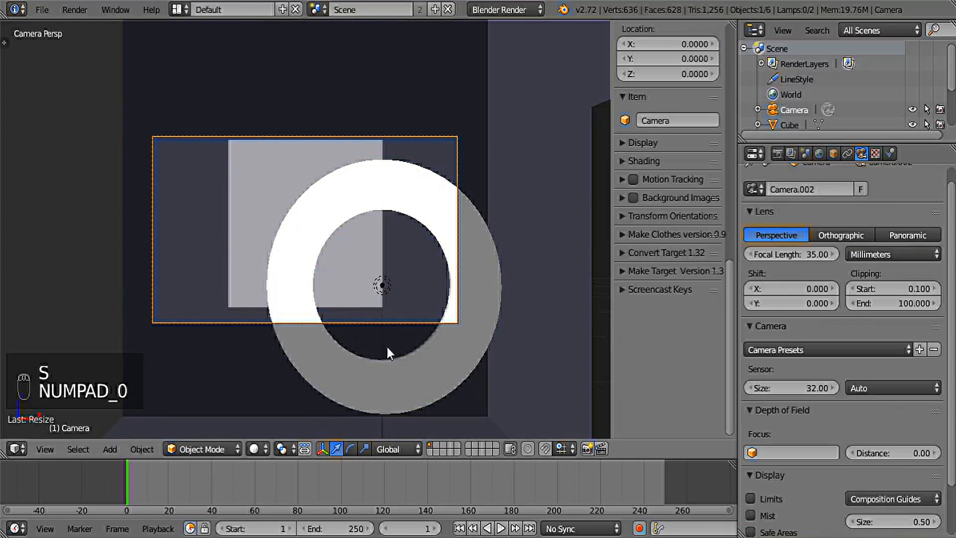
pyautogui.press('g')
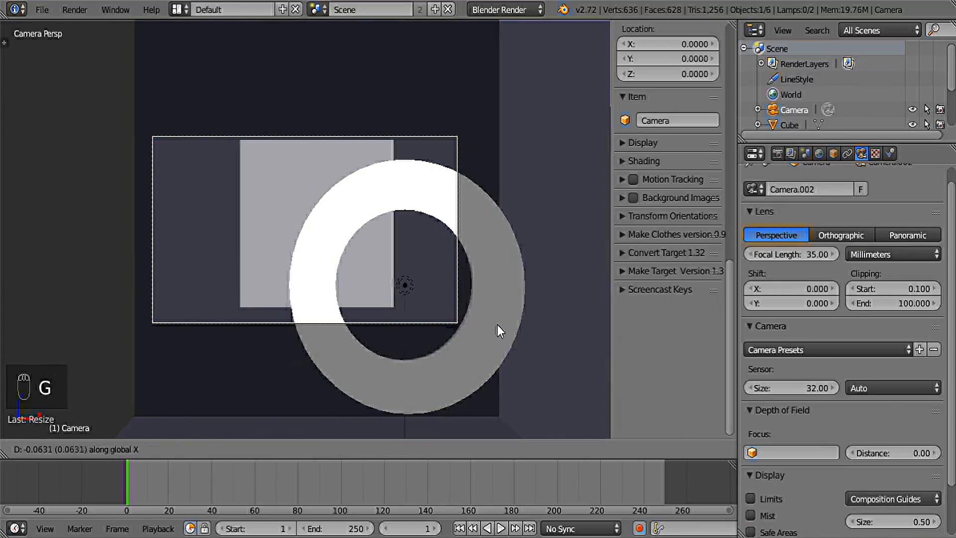
pyautogui.click(458, 321)
pyautogui.press('r')
pyautogui.press('r')
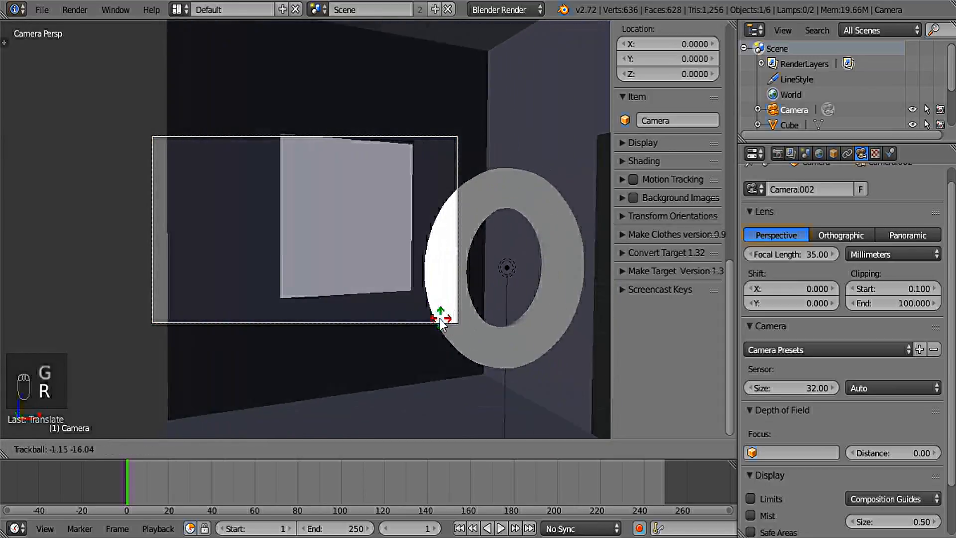
pyautogui.click(429, 320)
pyautogui.click(254, 448)
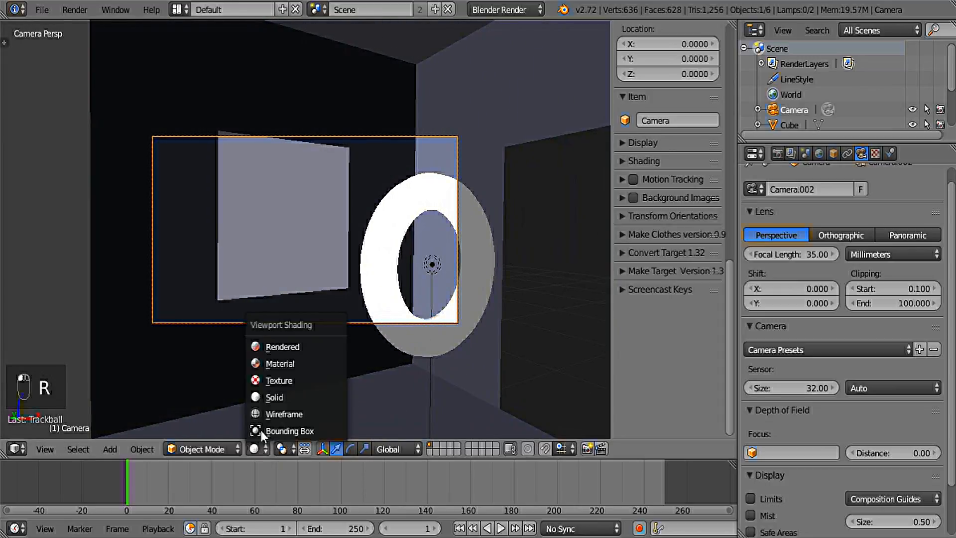
pyautogui.click(268, 345)
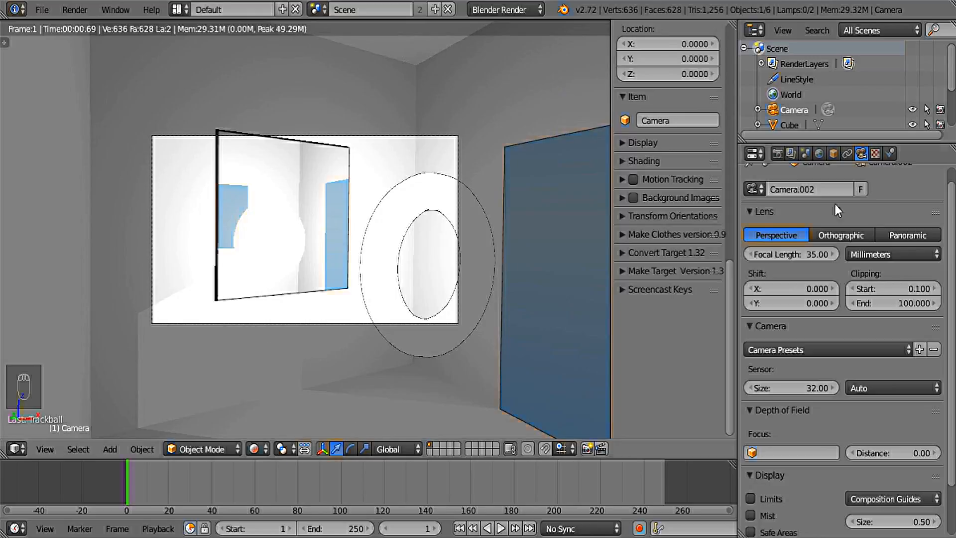
# Turn off Freestyle in the render settings and expand the Post Processing options
pyautogui.click(775, 153)
pyautogui.scroll(-8, 833, 401)
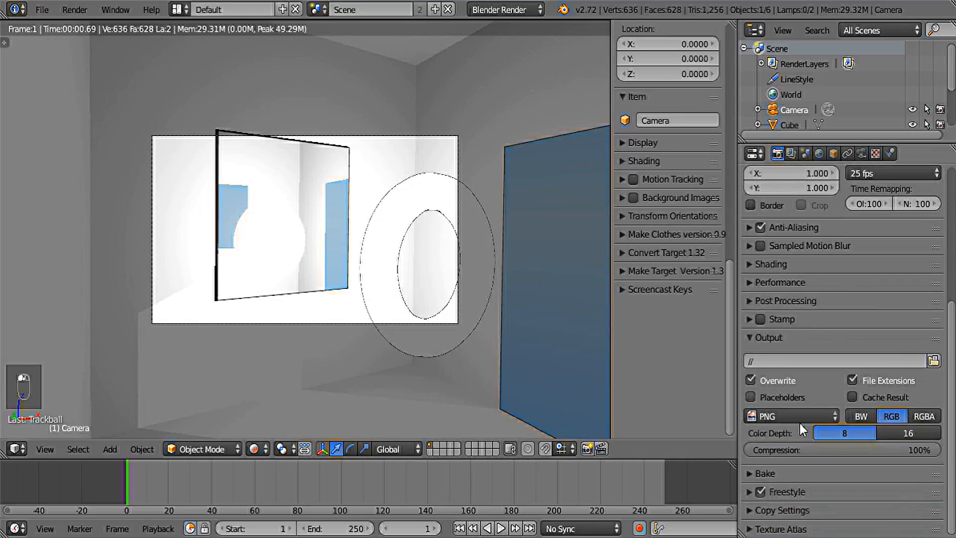
pyautogui.click(760, 301)
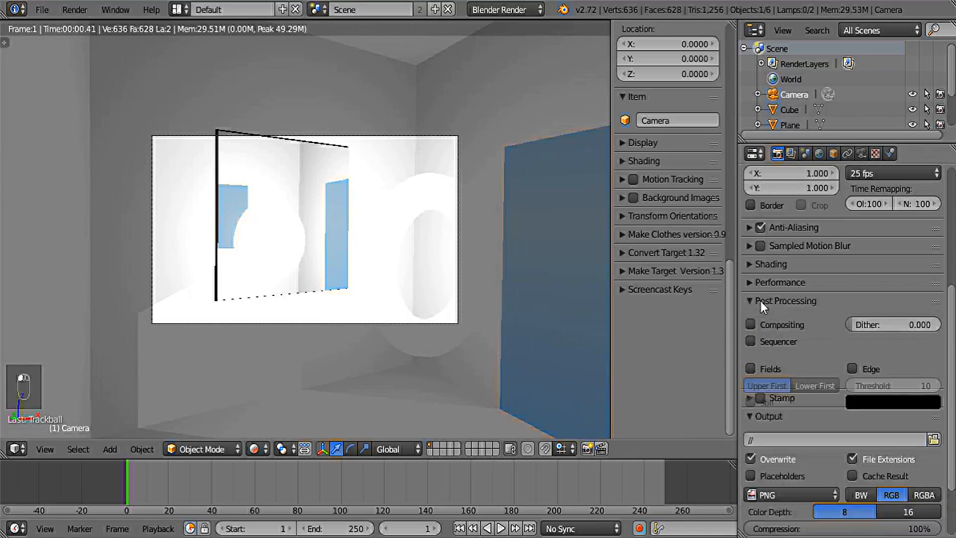
# Try the Edge post-processing effect with thresholds of 0, 8 and 1, and turn it off again
pyautogui.click(852, 369)
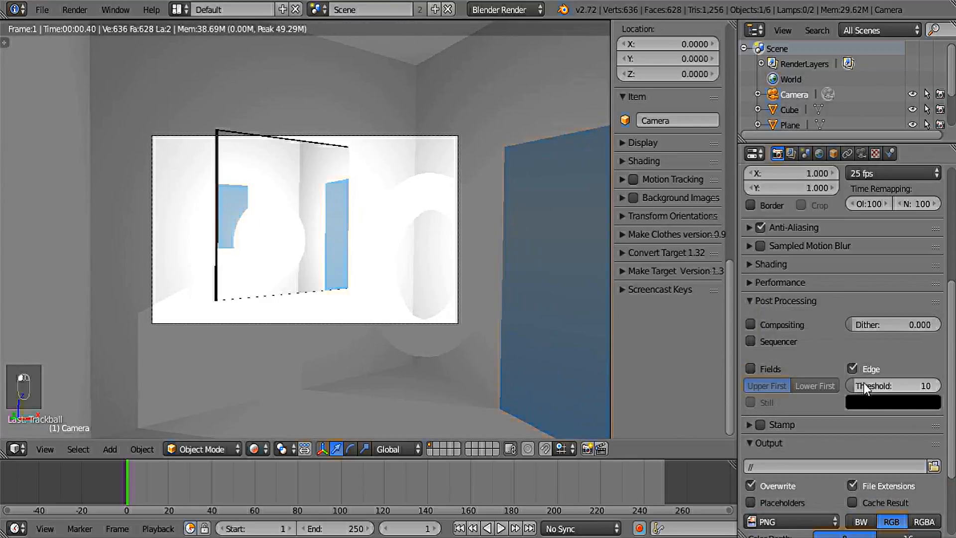
pyautogui.click(791, 153)
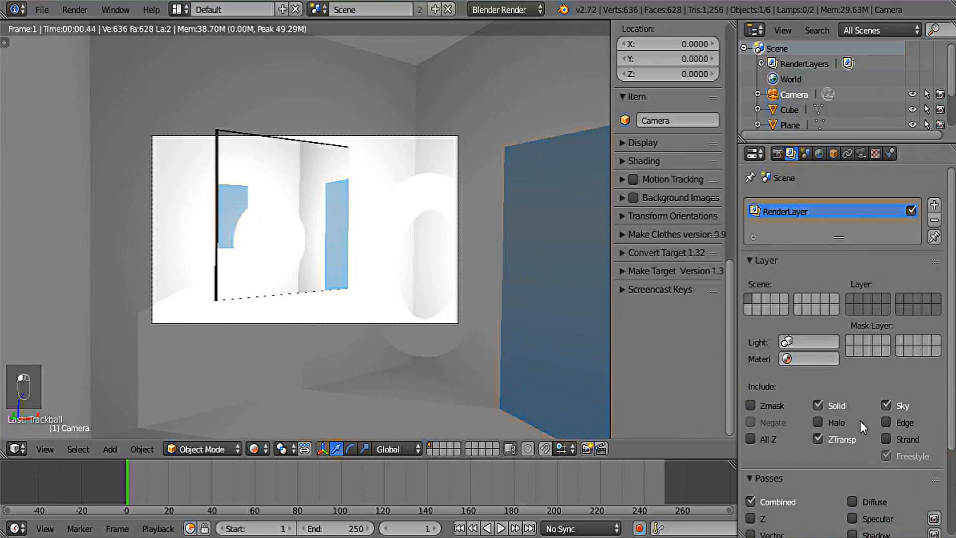
pyautogui.click(777, 154)
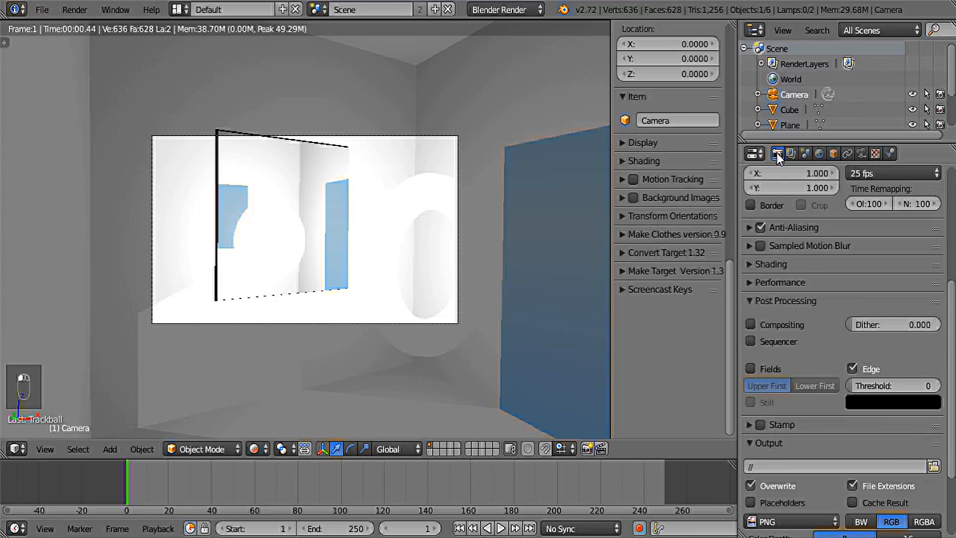
pyautogui.moveTo(861, 386); pyautogui.dragTo(864, 387)
pyautogui.click(865, 387)
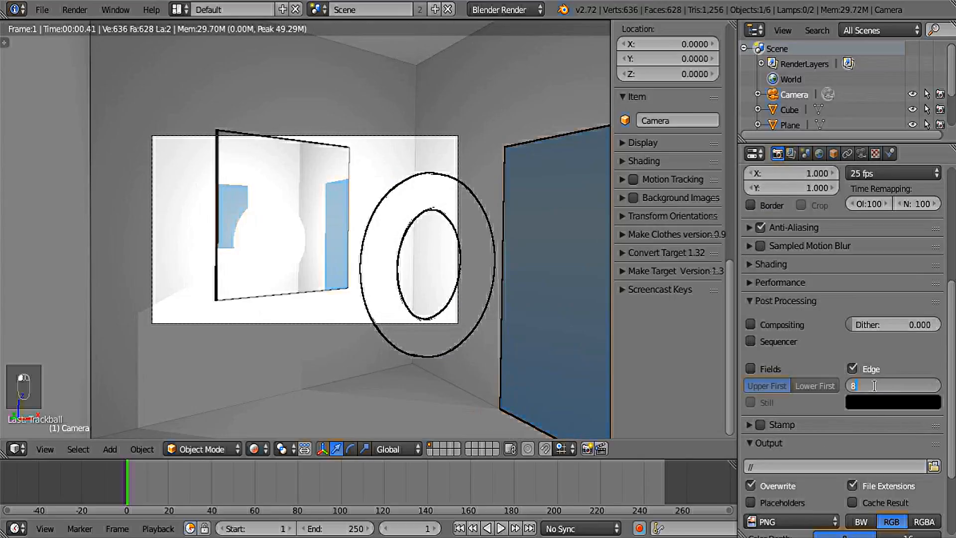
pyautogui.press('Return')
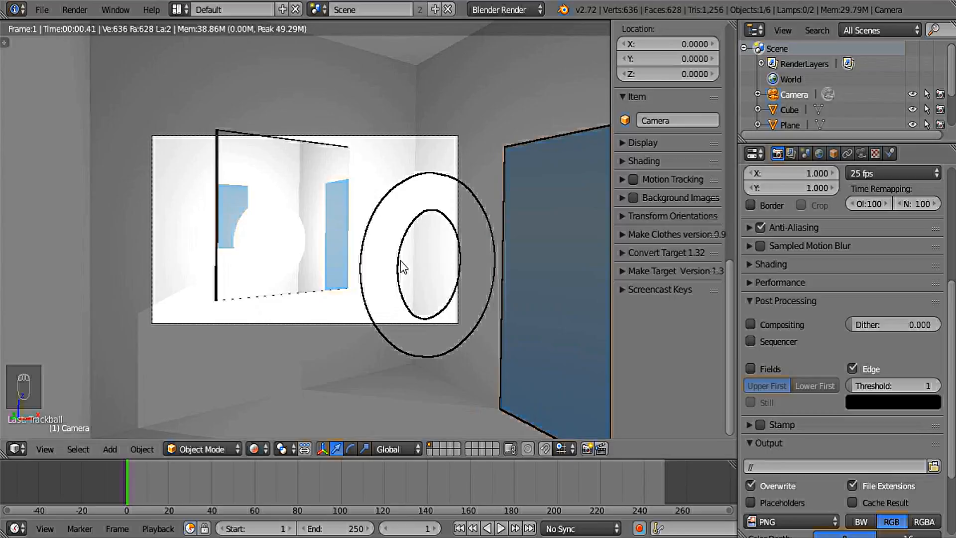
pyautogui.click(852, 368)
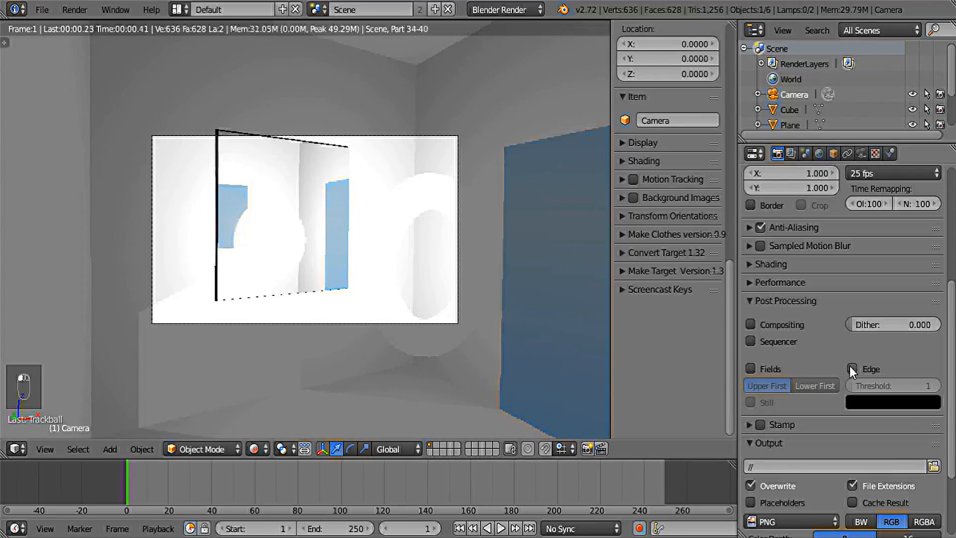
pyautogui.click(767, 301)
pyautogui.scroll(4, 806, 324)
pyautogui.scroll(5, 805, 325)
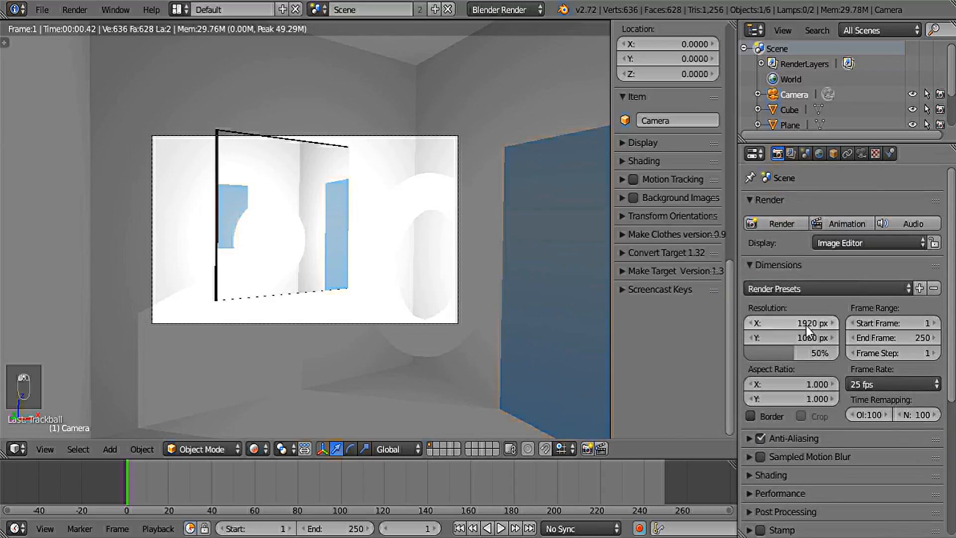
# Select the cube and give it a new material named "Room color"
pyautogui.rightClick(529, 91)
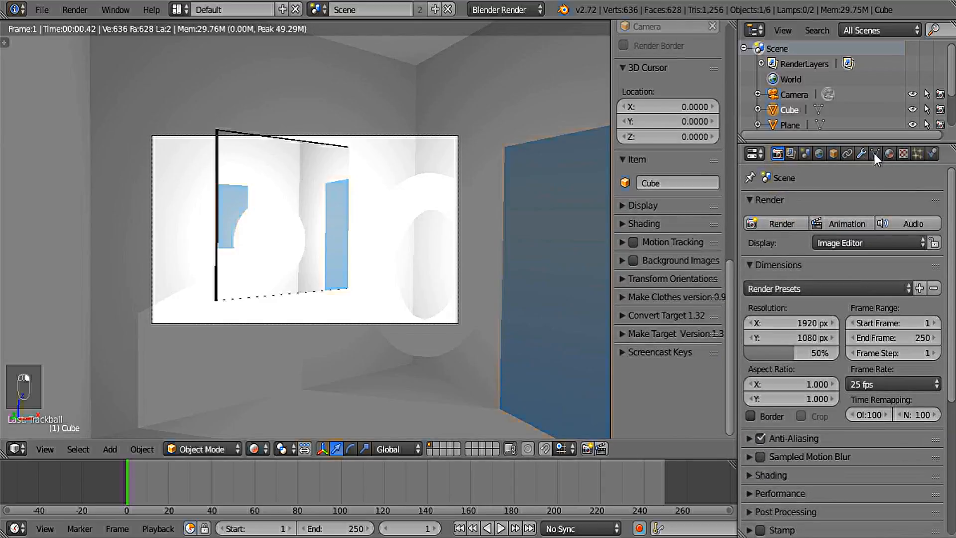
pyautogui.click(889, 153)
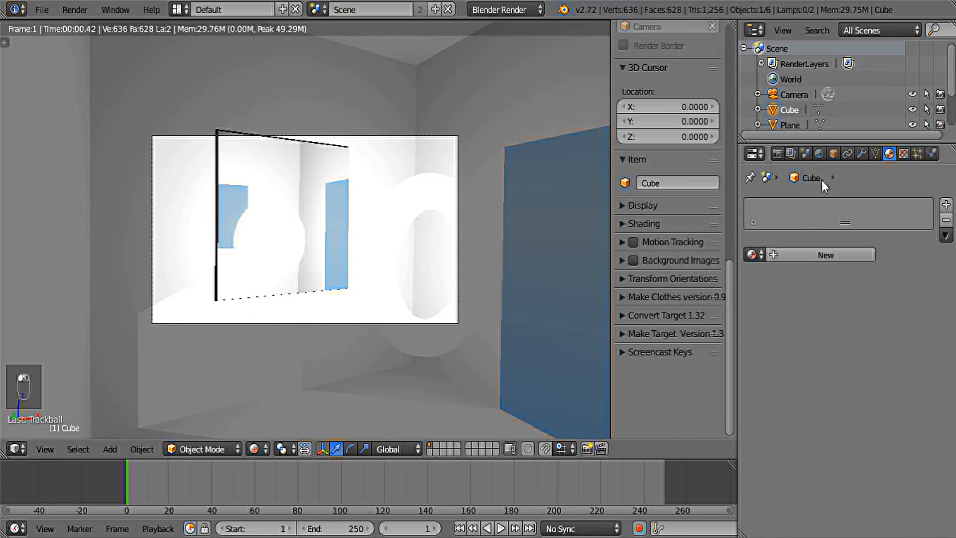
pyautogui.click(824, 254)
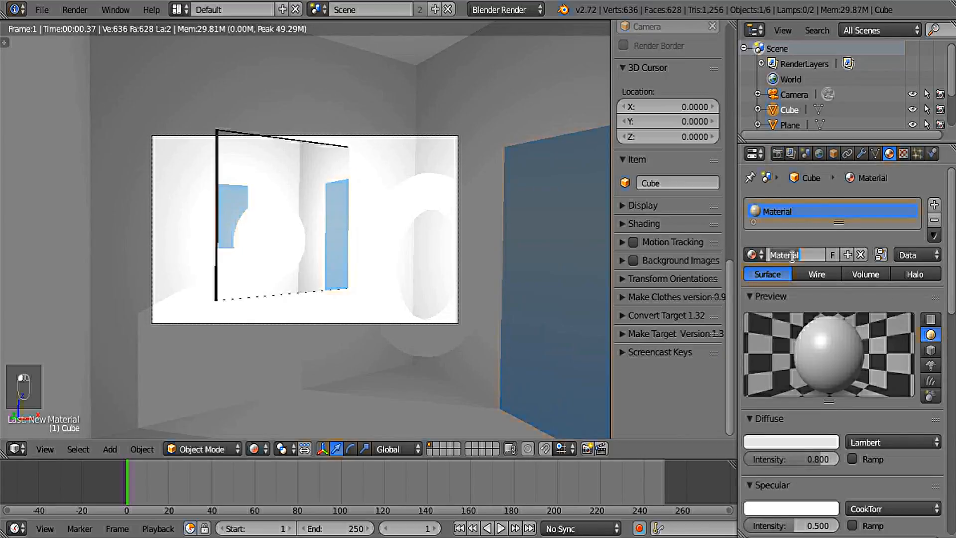
pyautogui.write('Room color')
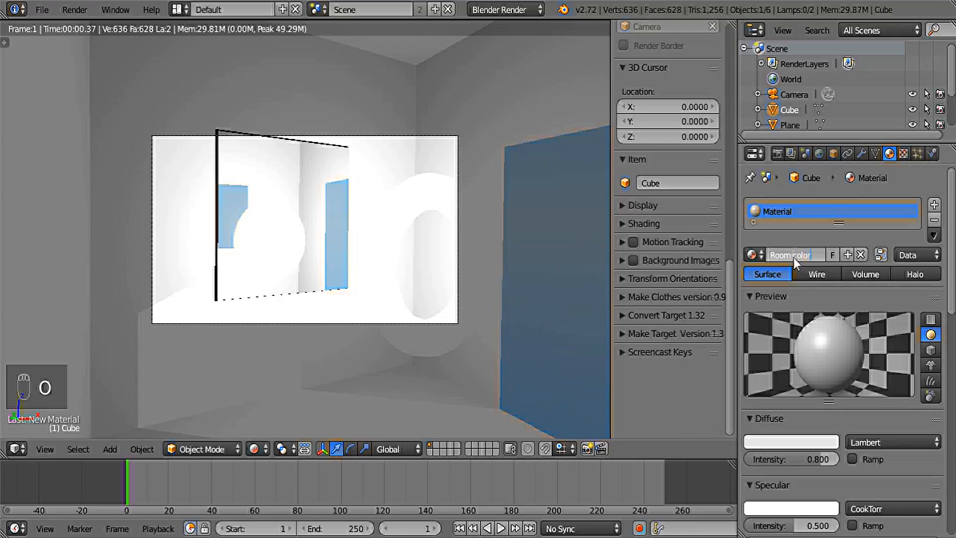
# Set the Room color material's diffuse color to orange
pyautogui.scroll(-3, 777, 348)
pyautogui.click(784, 384)
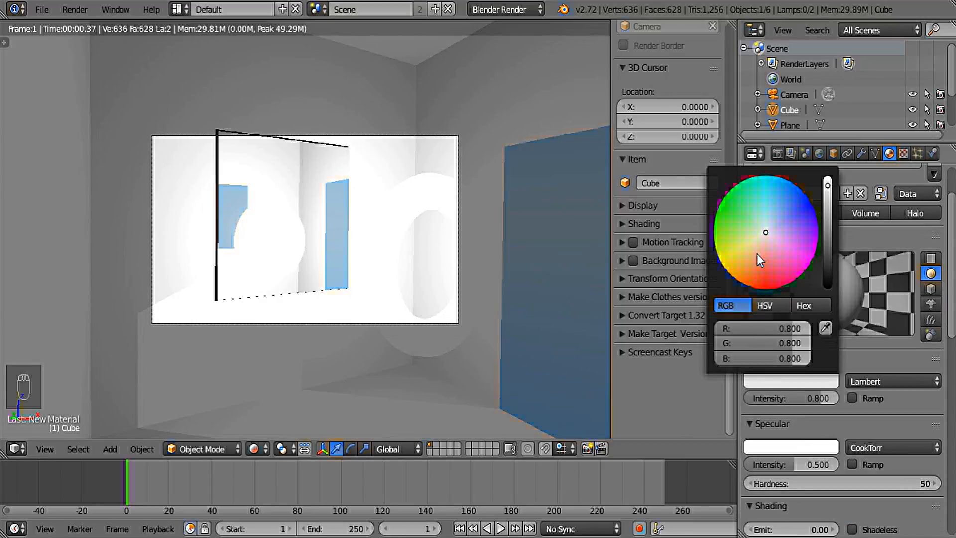
pyautogui.moveTo(757, 252); pyautogui.dragTo(755, 264)
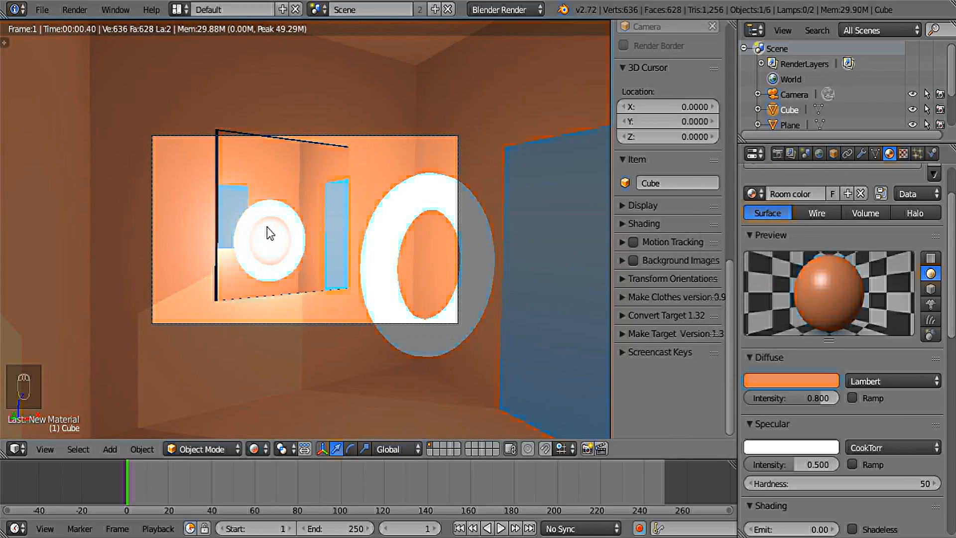
# Select the mirror plane and reset its Mirror material's specular intensity to 0
pyautogui.rightClick(339, 162)
pyautogui.press('BackSpace')
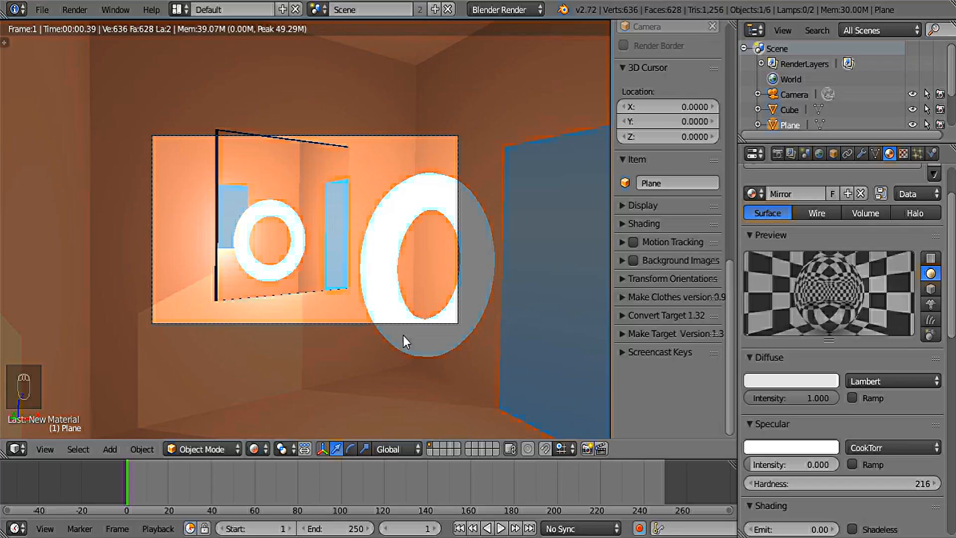
# Enable Environment Lighting in the world settings and look over the Gather options
pyautogui.click(818, 153)
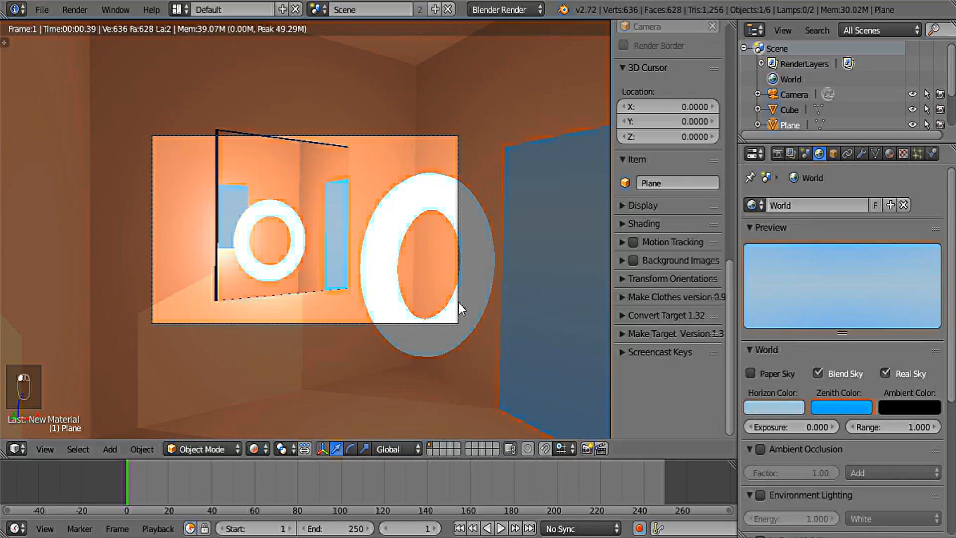
pyautogui.click(777, 153)
pyautogui.scroll(-2, 813, 450)
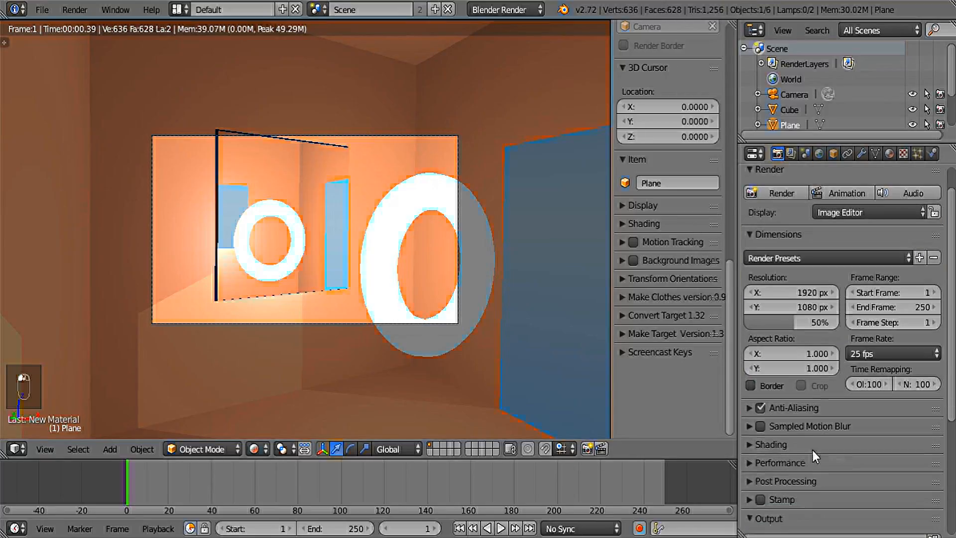
pyautogui.click(819, 152)
pyautogui.scroll(-5, 791, 379)
pyautogui.click(760, 403)
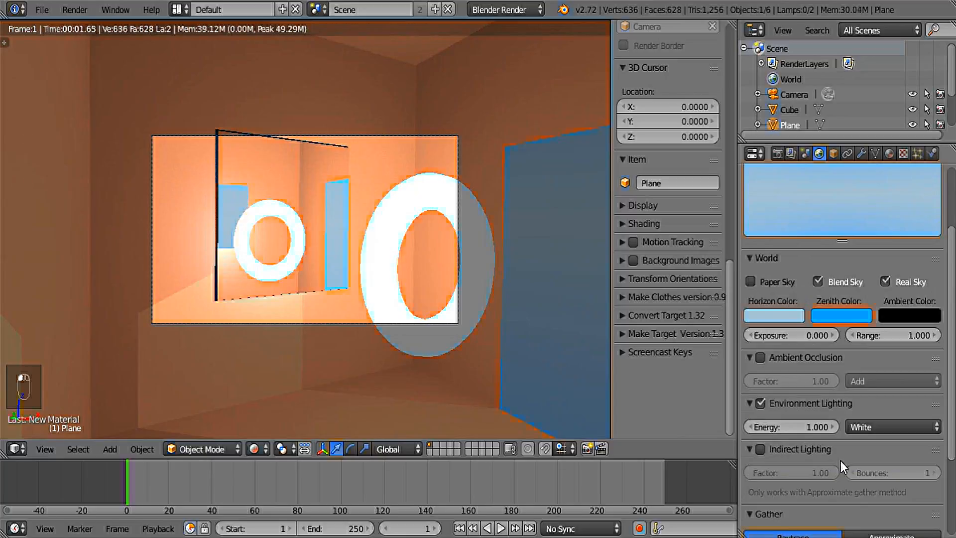
pyautogui.scroll(-4, 841, 462)
pyautogui.scroll(-1, 844, 462)
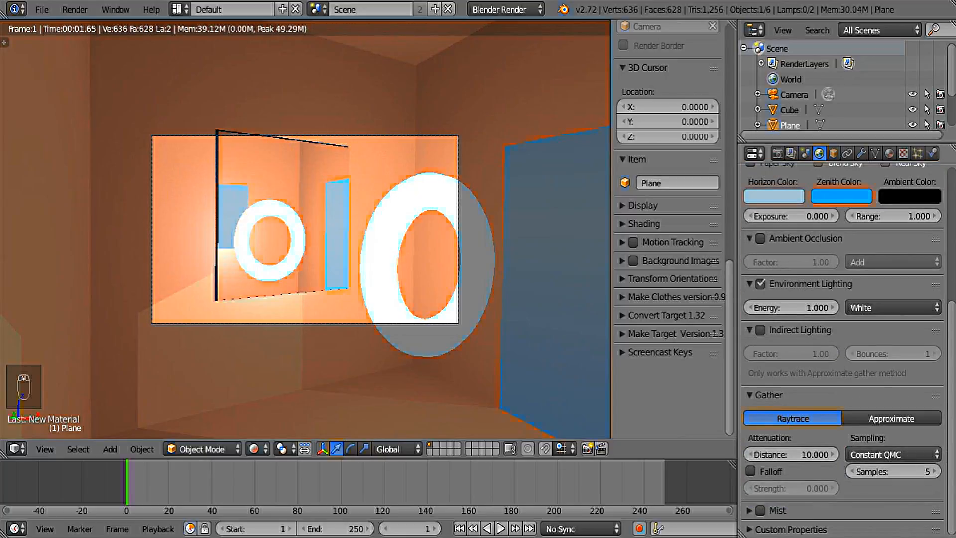
pyautogui.scroll(9, 871, 453)
# Save the file and render the current frame from the camera
pyautogui.click(41, 9)
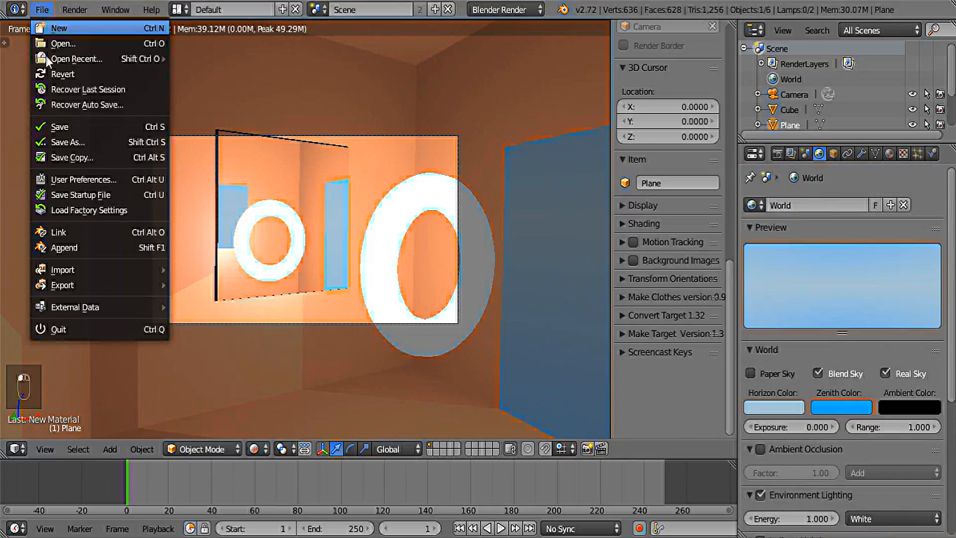
pyautogui.click(50, 122)
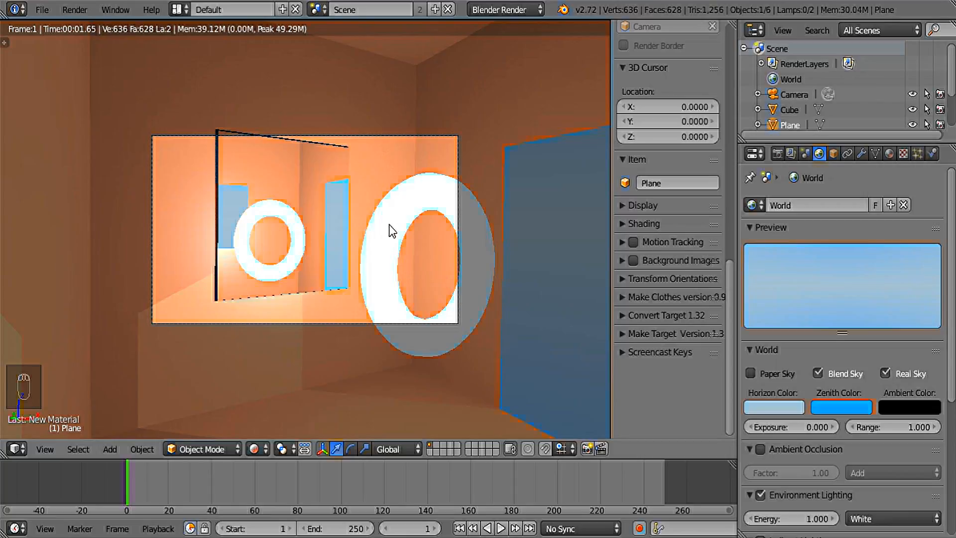
pyautogui.press('F12')
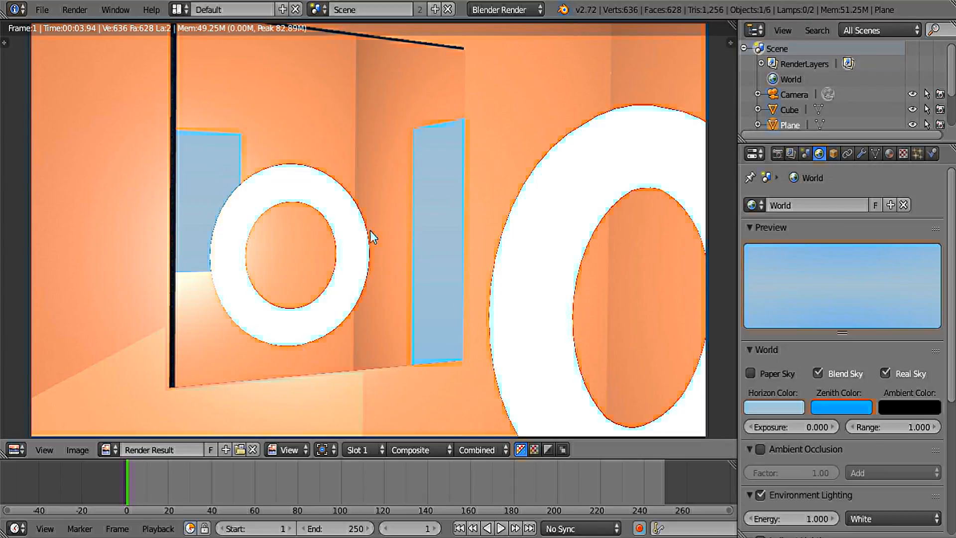
pyautogui.scroll(-3, 254, 321)
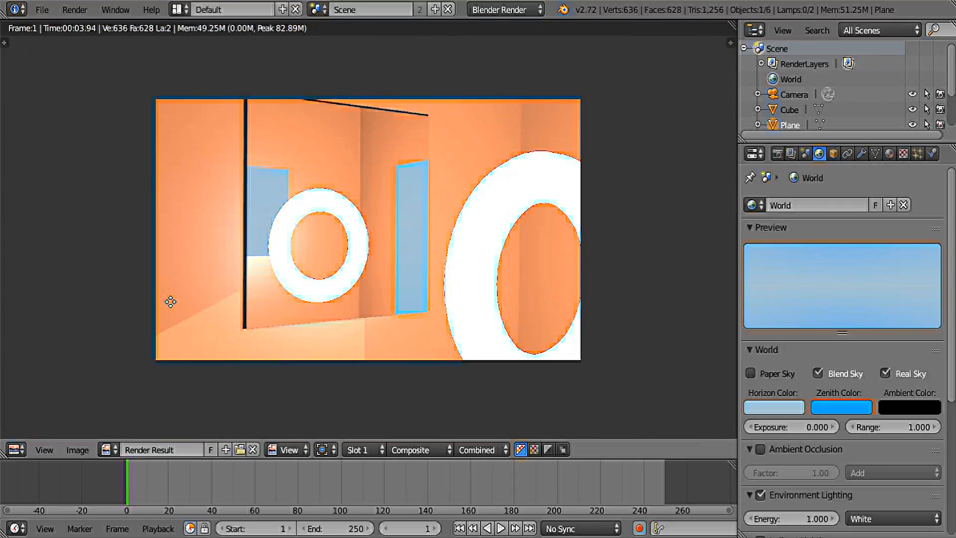
pyautogui.scroll(1, 189, 327)
# Switch the render view to the Node Editor and delete every compositing node except Render Layers and Composite
pyautogui.click(15, 449)
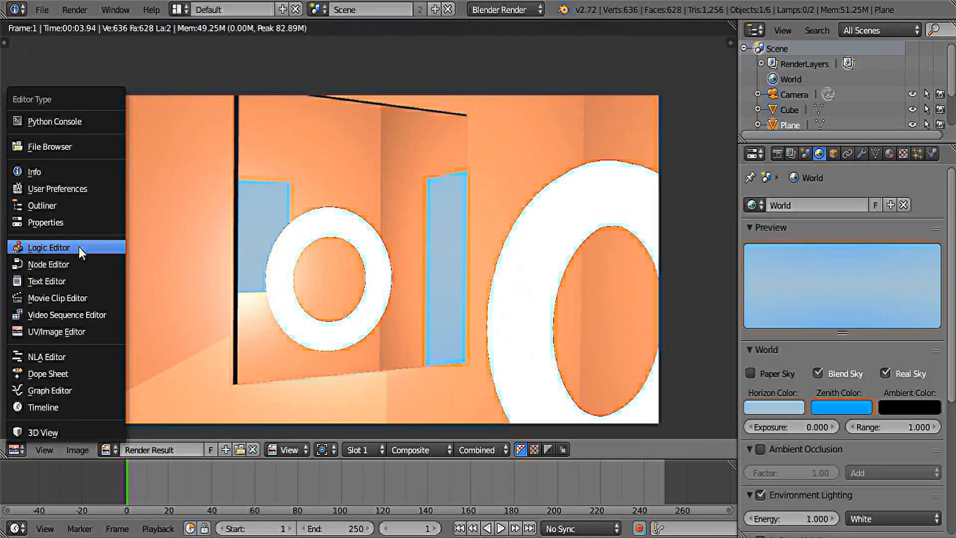
pyautogui.click(77, 264)
pyautogui.scroll(-7, 413, 191)
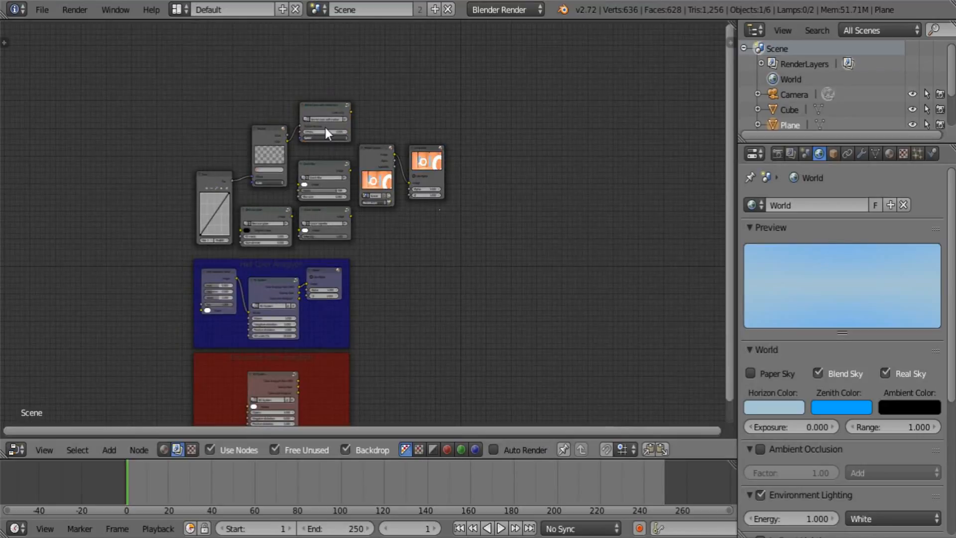
pyautogui.press('c')
pyautogui.moveTo(327, 137)
pyautogui.mouseDown()
pyautogui.moveTo(253, 174)
pyautogui.moveTo(283, 294)
pyautogui.moveTo(286, 383)
pyautogui.mouseUp()
pyautogui.press('Escape')
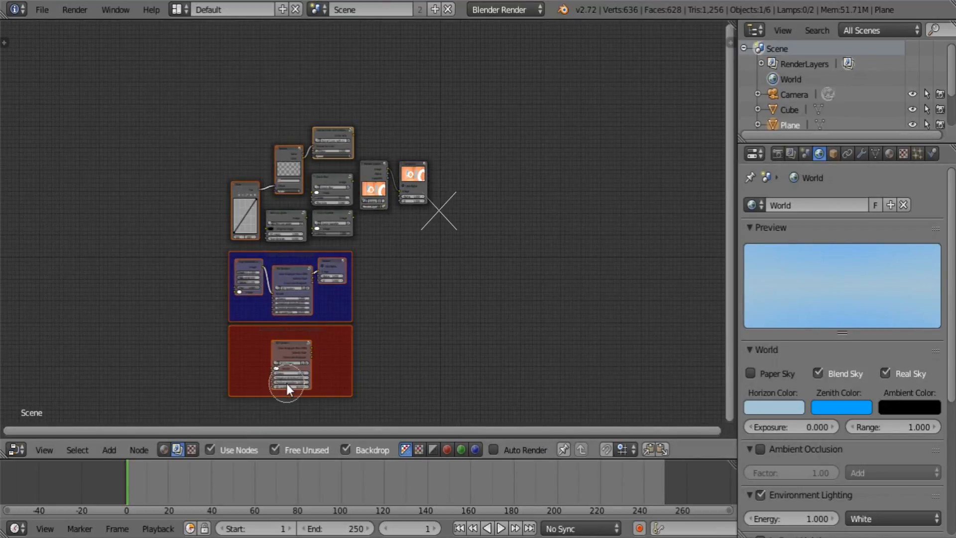
pyautogui.press('x')
pyautogui.scroll(1, 353, 286)
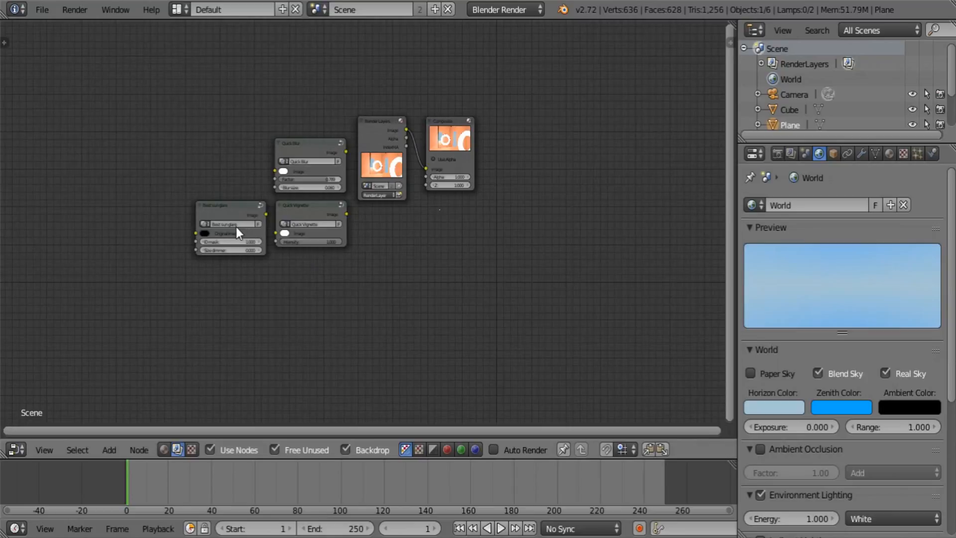
pyautogui.moveTo(217, 219)
pyautogui.mouseDown()
pyautogui.moveTo(315, 209)
pyautogui.moveTo(323, 127)
pyautogui.mouseUp()
pyautogui.press('Escape')
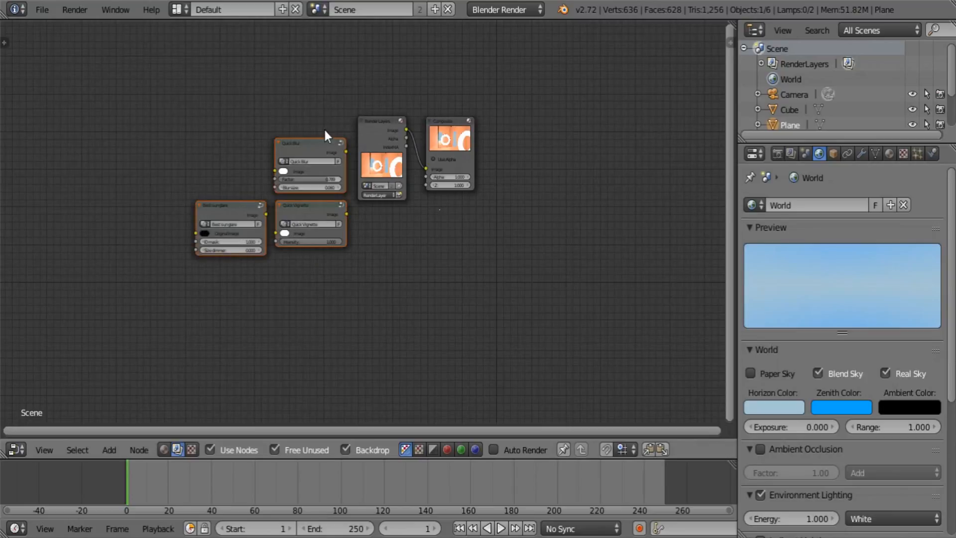
pyautogui.press('x')
# Move the Composite node well away from the Render Layers node to make room between them
pyautogui.moveTo(485, 168); pyautogui.dragTo(306, 312, button='middle')
pyautogui.moveTo(276, 282); pyautogui.dragTo(479, 68)
pyautogui.moveTo(307, 292); pyautogui.dragTo(398, 261, button='middle')
pyautogui.scroll(3, 397, 260)
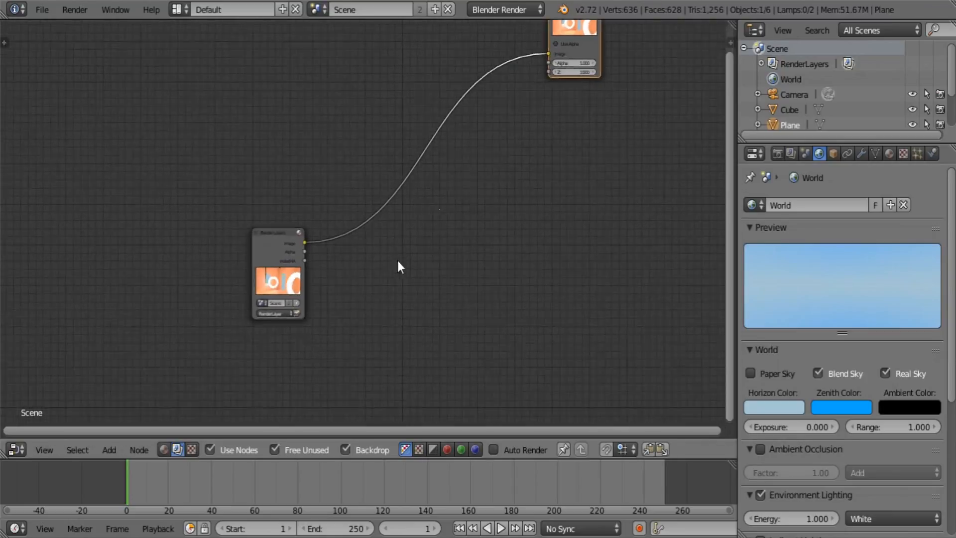
# Add a Viewer node and connect the Render Layers Image output to its Image input
pyautogui.press('a')
pyautogui.hotkey('shift', 'a')
pyautogui.moveTo(447, 268)
pyautogui.click(513, 285)
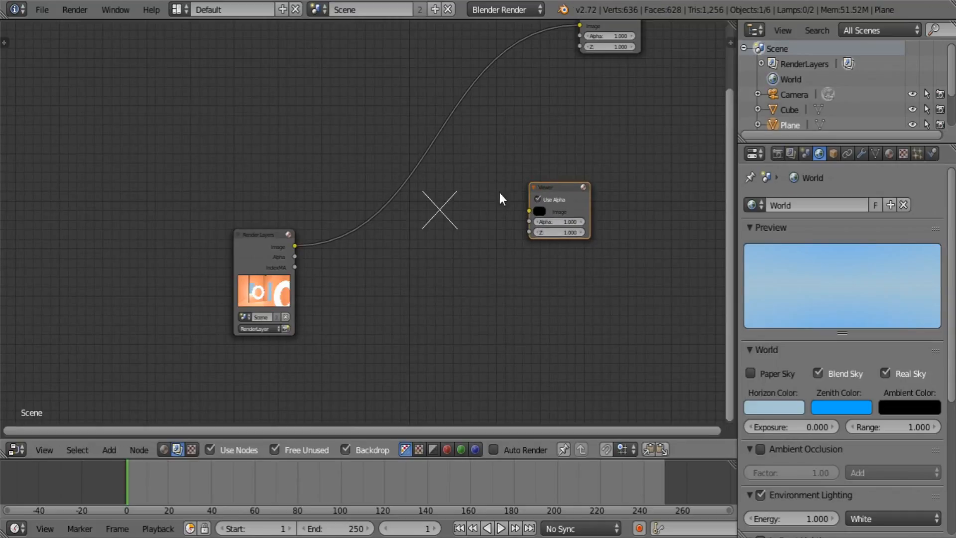
pyautogui.moveTo(295, 250); pyautogui.dragTo(529, 211)
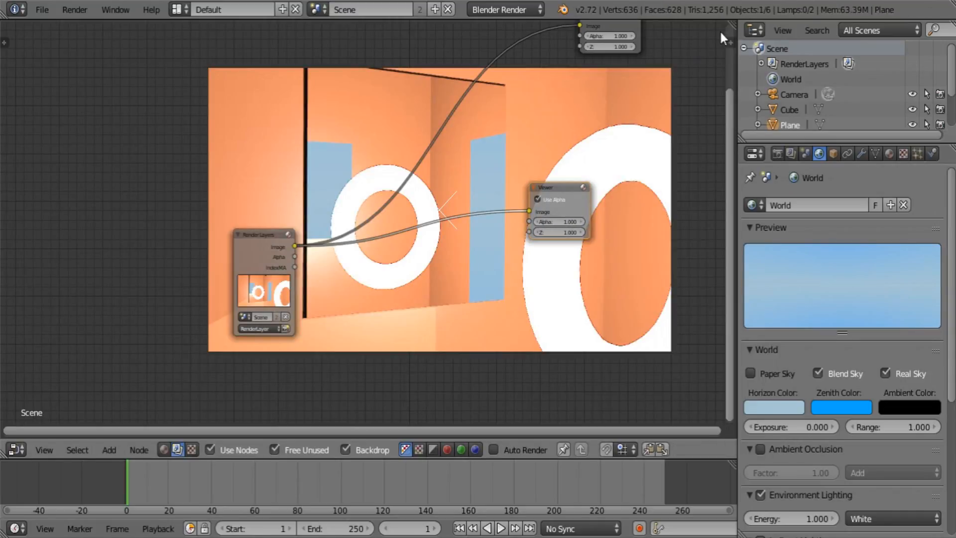
# Split off a 3D View beside the Node Editor and divide it into two stacked views
pyautogui.moveTo(733, 25); pyautogui.dragTo(516, 30)
pyautogui.click(531, 450)
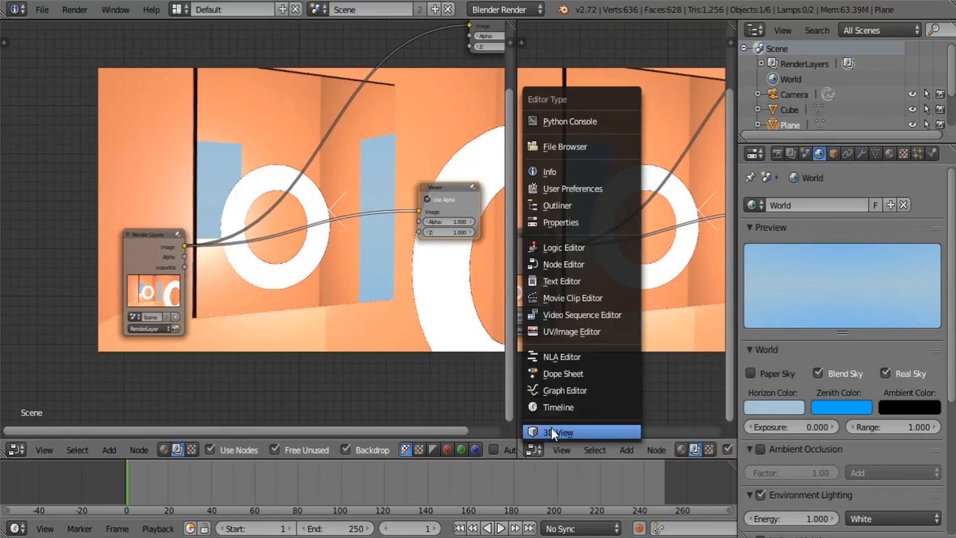
pyautogui.click(551, 487)
pyautogui.press('n')
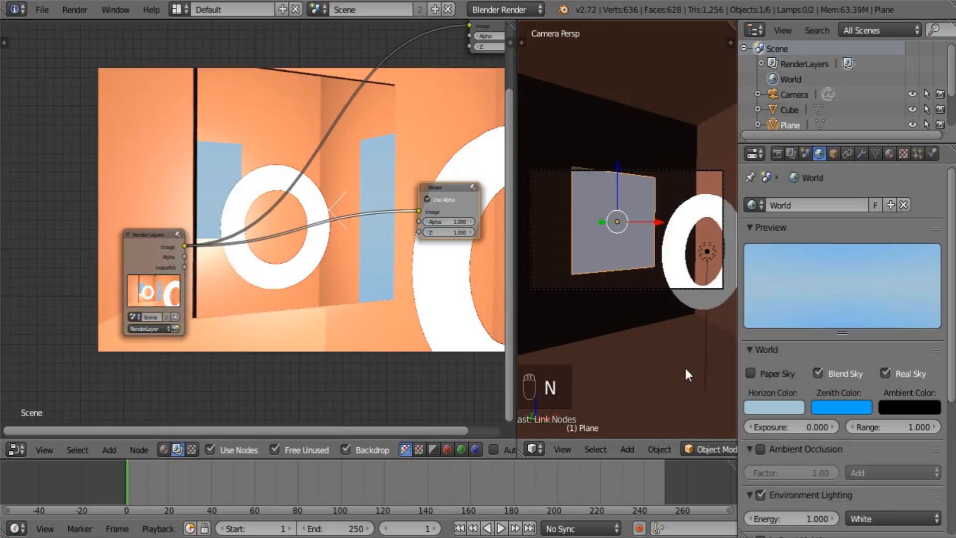
pyautogui.keyDown('shift'); pyautogui.moveTo(592, 391); pyautogui.dragTo(605, 366, button='middle'); pyautogui.keyUp('shift')
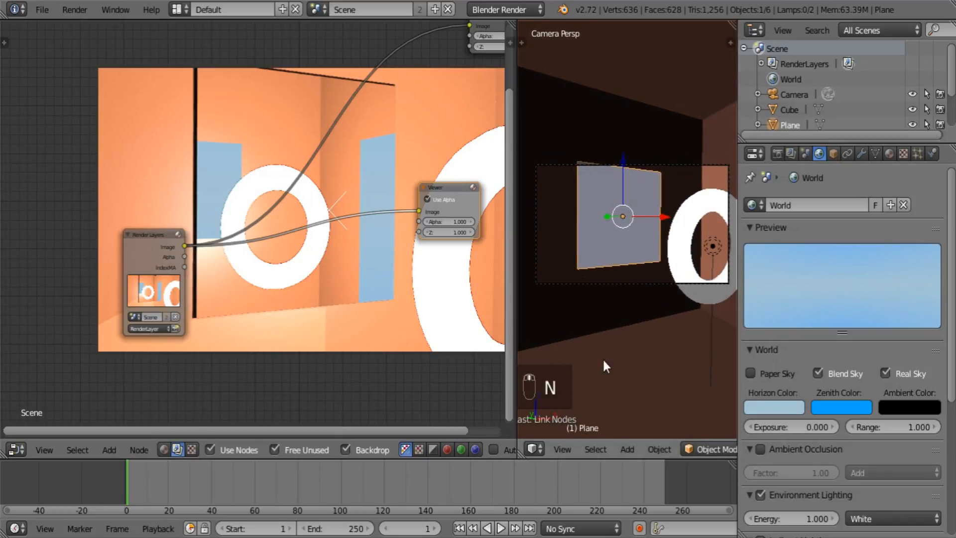
pyautogui.moveTo(521, 455); pyautogui.dragTo(561, 148)
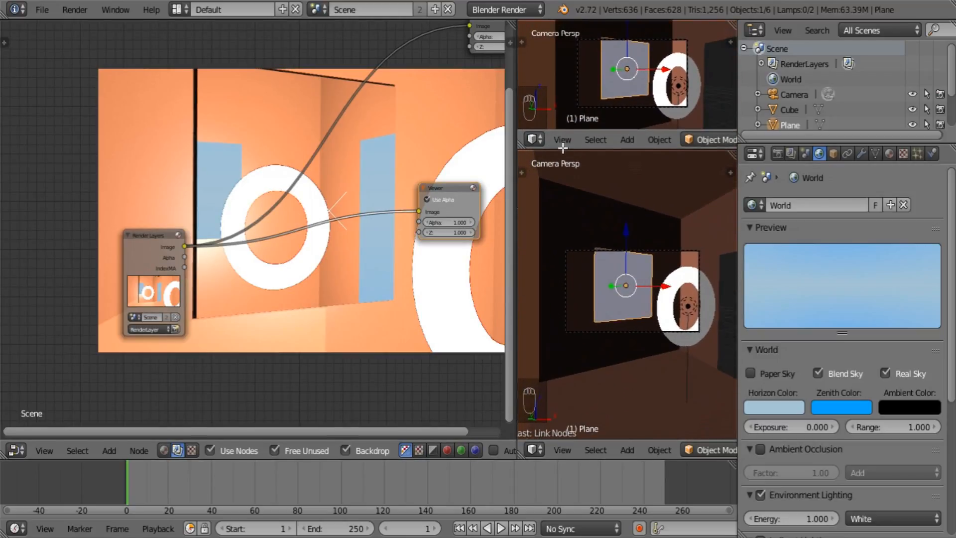
pyautogui.moveTo(567, 111); pyautogui.dragTo(569, 102, button='middle')
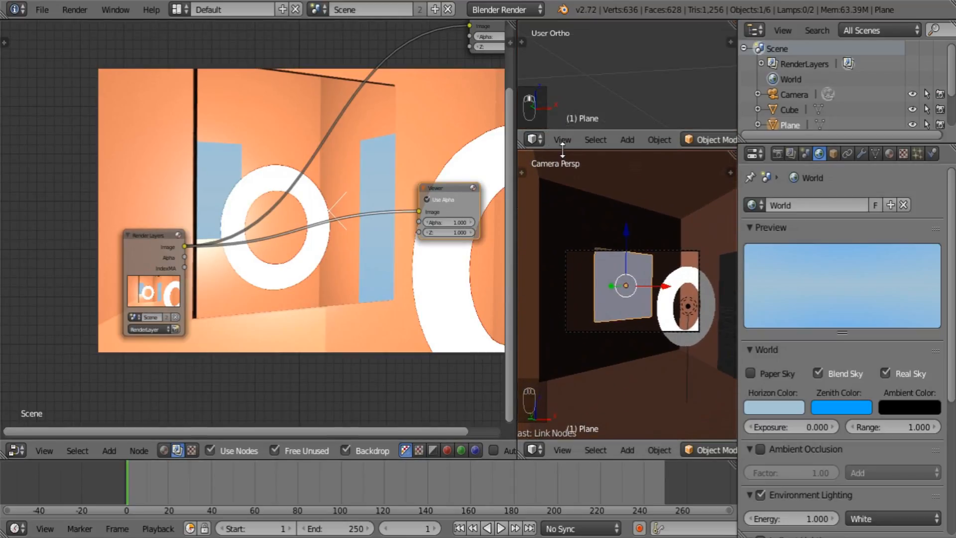
pyautogui.moveTo(562, 147); pyautogui.dragTo(569, 189)
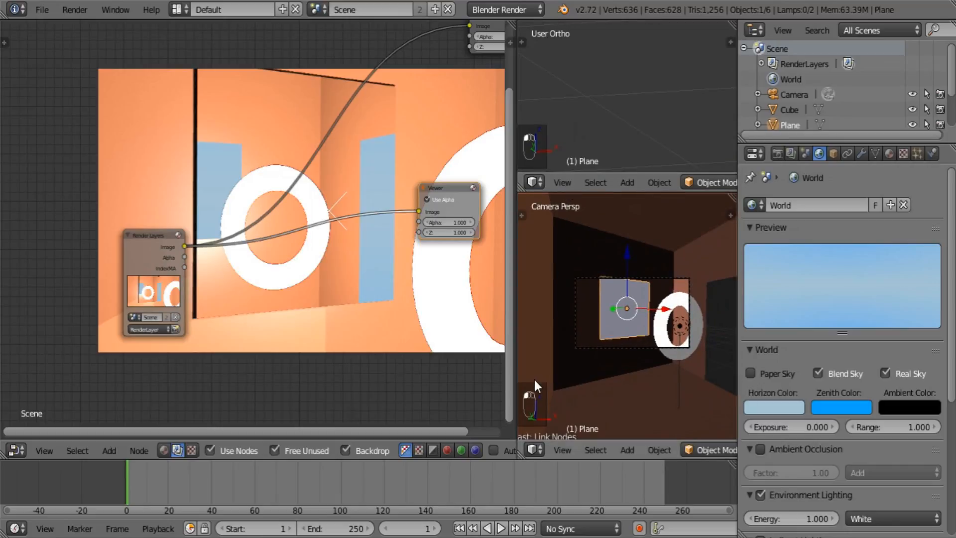
# Change the lower 3D View to the UV/Image Editor to show the render result
pyautogui.click(535, 450)
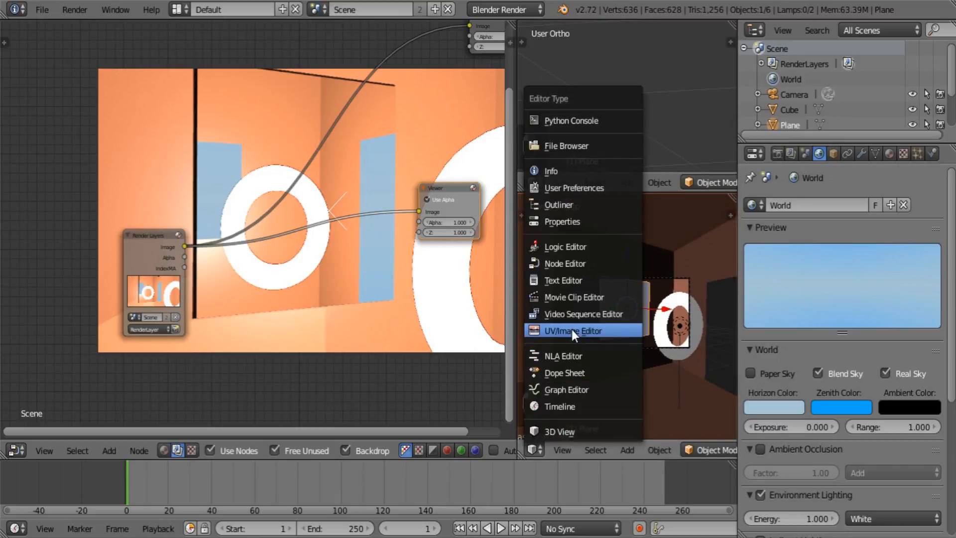
pyautogui.click(571, 330)
pyautogui.moveTo(258, 283); pyautogui.dragTo(280, 301, button='middle')
pyautogui.scroll(2, 272, 294)
pyautogui.click(43, 10)
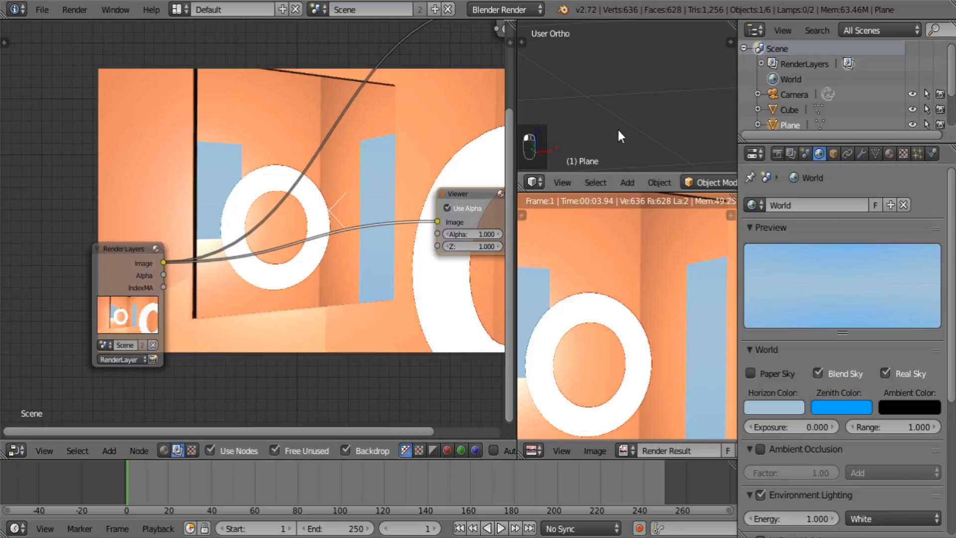
# Merge the split areas back into a single full-width Node Editor
pyautogui.hotkey('shift', 'a')
pyautogui.moveTo(521, 215); pyautogui.dragTo(524, 142)
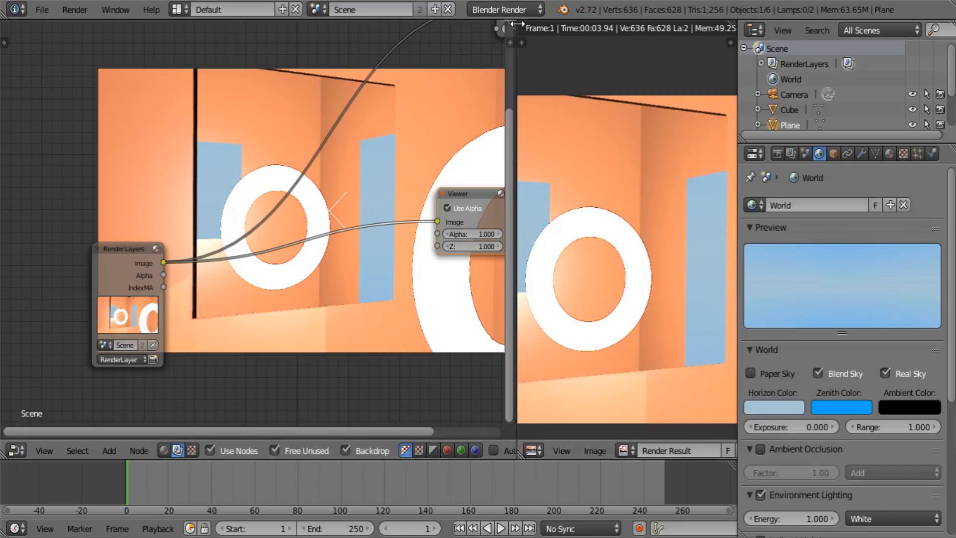
pyautogui.moveTo(514, 23); pyautogui.dragTo(583, 42)
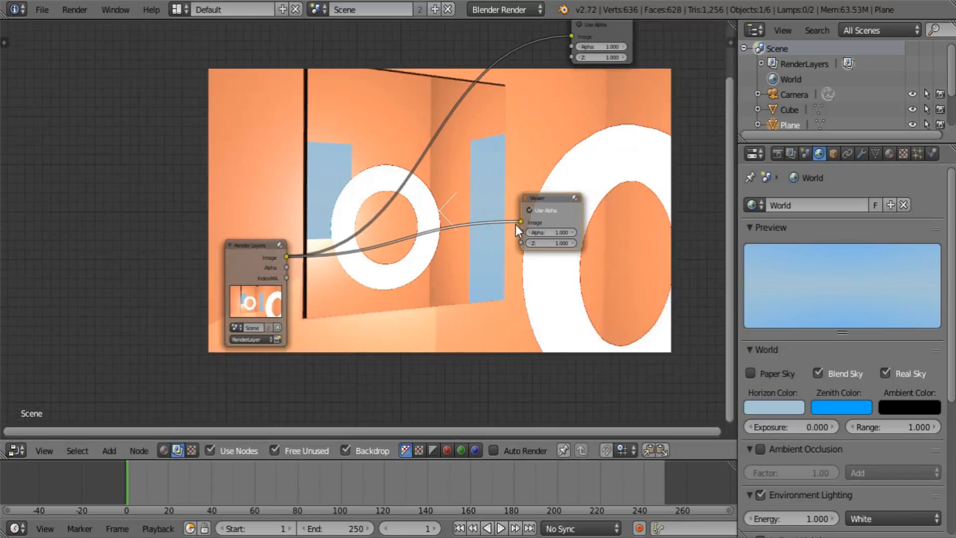
# Move the Viewer node farther away and place a new ID Mask node beside Render Layers
pyautogui.moveTo(537, 211); pyautogui.dragTo(589, 199)
pyautogui.scroll(2, 444, 233)
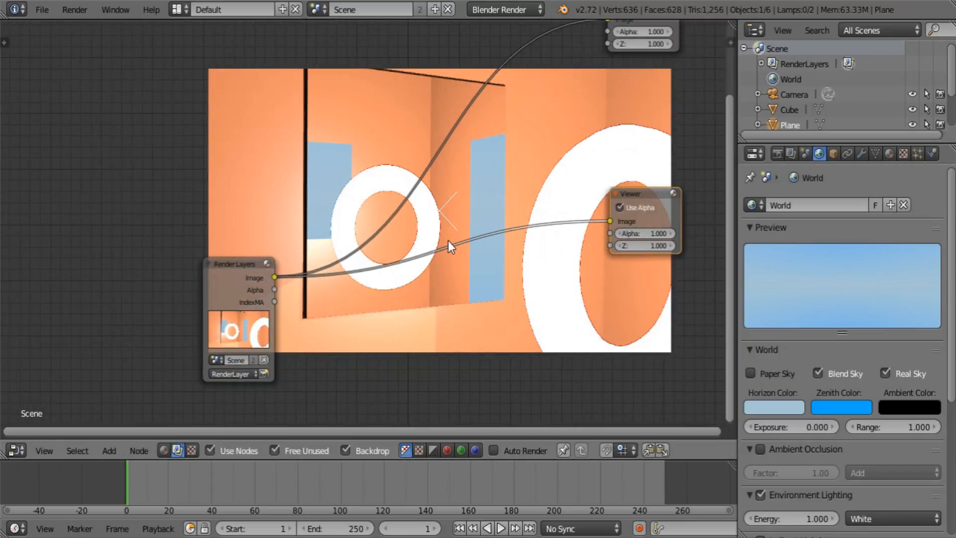
pyautogui.press('a')
pyautogui.moveTo(391, 280); pyautogui.dragTo(340, 322, button='middle')
pyautogui.hotkey('shift', 'a')
pyautogui.moveTo(341, 322)
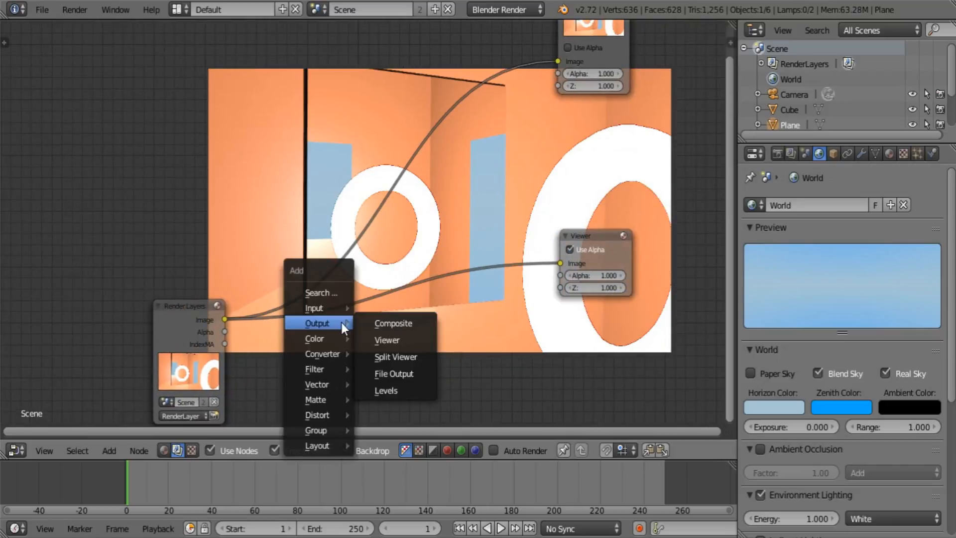
pyautogui.moveTo(326, 353)
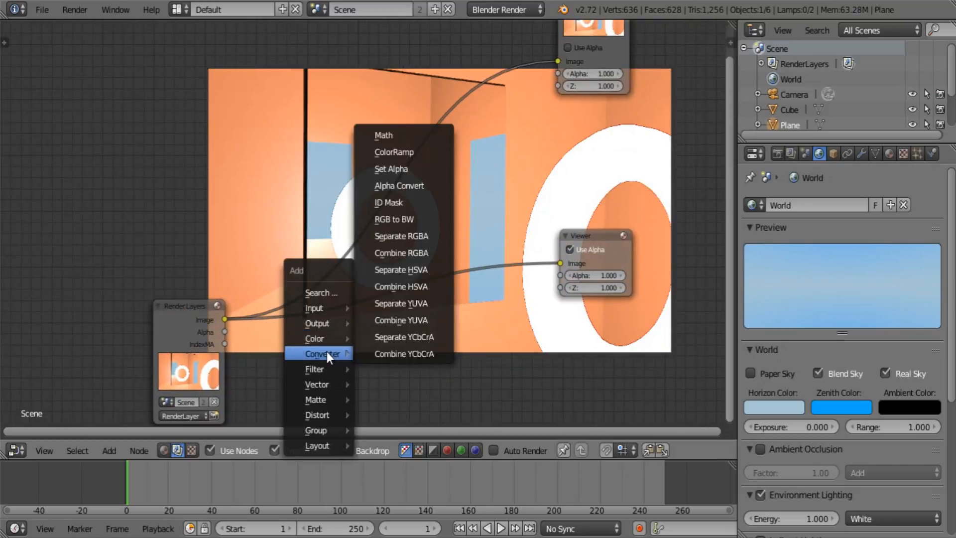
pyautogui.click(388, 203)
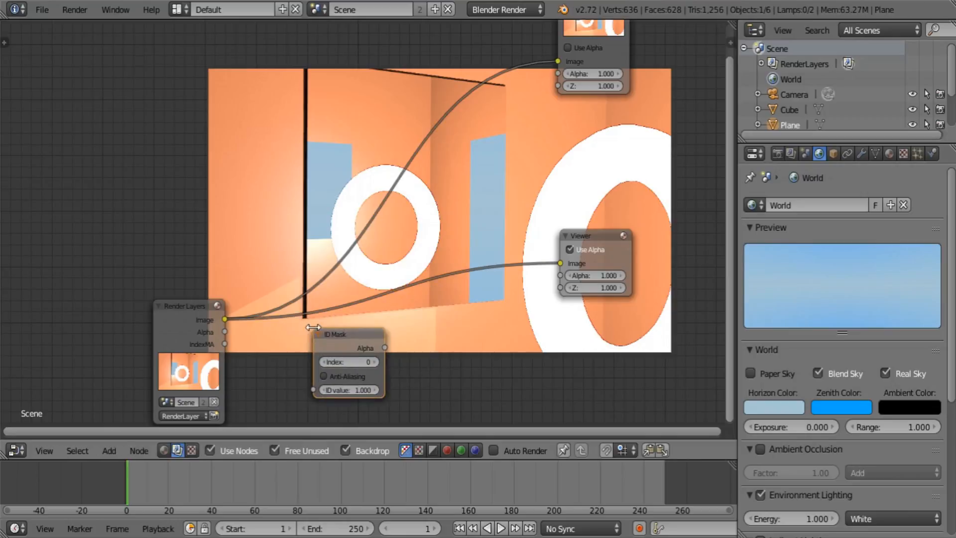
pyautogui.click(347, 338)
# Connect IndexMA to the ID Mask's ID value, set its index to 3 and enable Anti-Aliasing
pyautogui.moveTo(348, 339); pyautogui.dragTo(366, 256, button='middle')
pyautogui.scroll(1, 366, 255)
pyautogui.moveTo(223, 262); pyautogui.dragTo(336, 319)
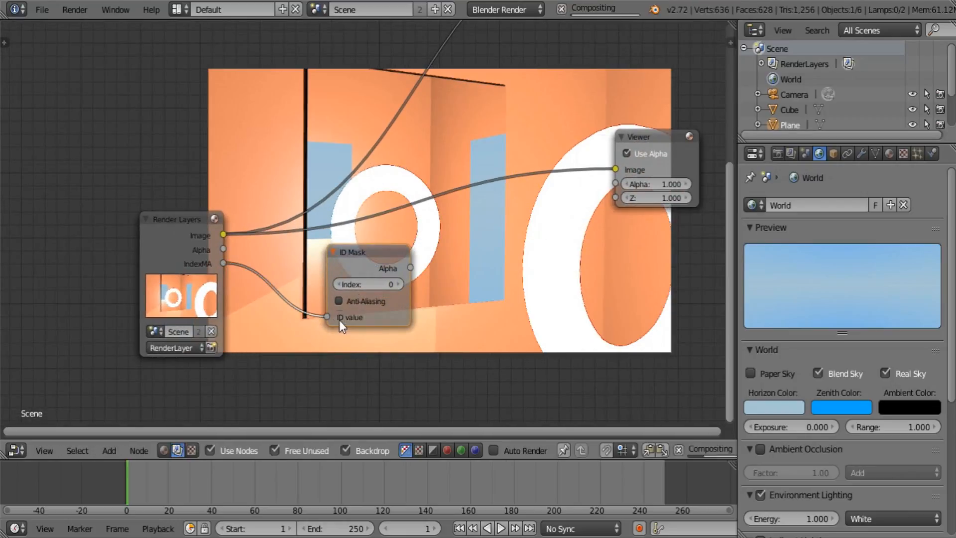
pyautogui.click(399, 285)
pyautogui.click(400, 285)
pyautogui.click(400, 285)
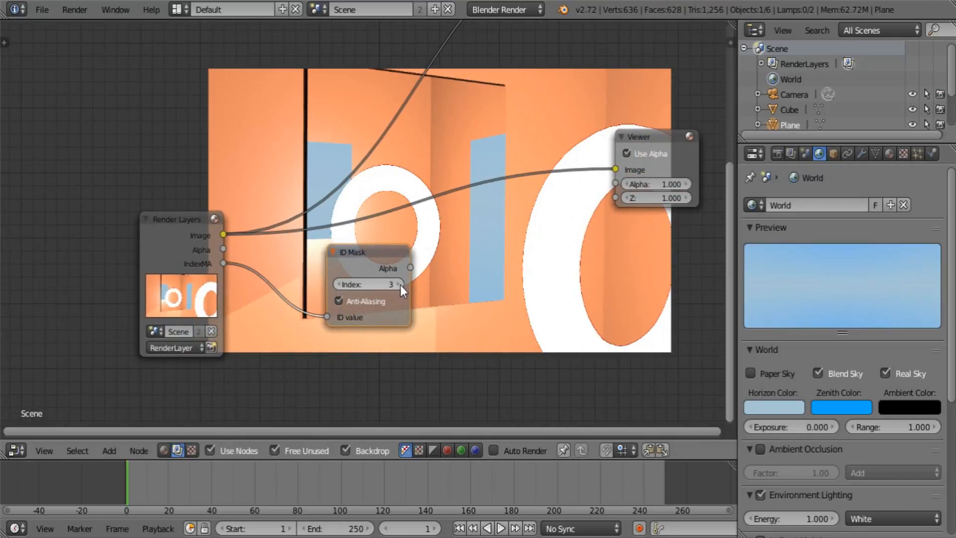
# Duplicate the ID Mask node below the original and connect IndexMA to the copy's ID value
pyautogui.moveTo(373, 252); pyautogui.dragTo(363, 253)
pyautogui.moveTo(363, 253); pyautogui.dragTo(364, 232, button='middle')
pyautogui.hotkey('shift', 'd')
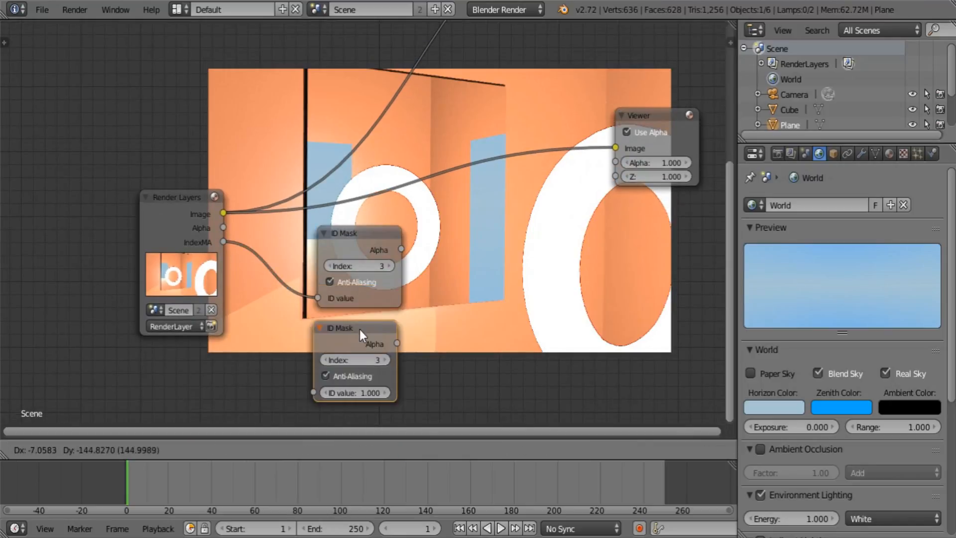
pyautogui.click(359, 329)
pyautogui.moveTo(223, 242); pyautogui.dragTo(315, 398)
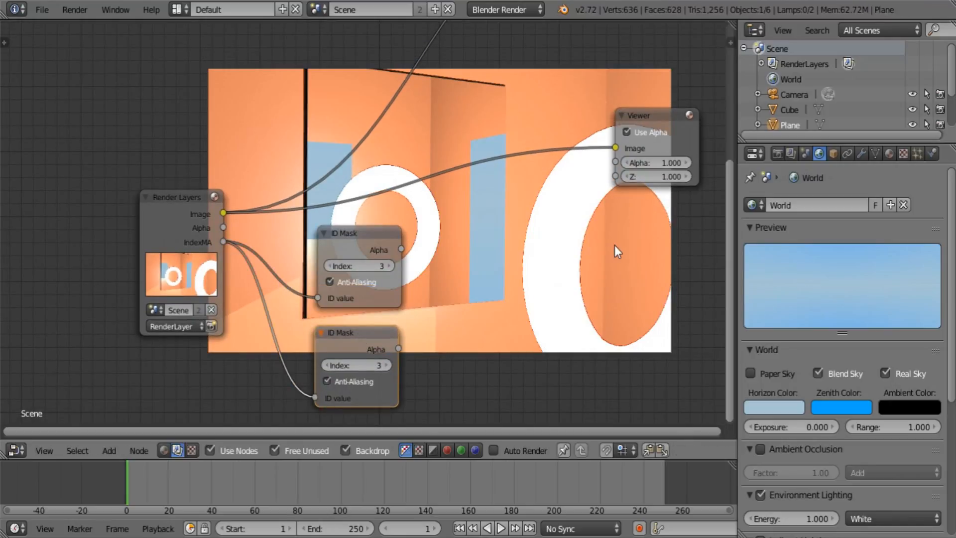
# Show the node properties, connect the upper ID Mask's Alpha to the Viewer and turn off the Viewer's Use Alpha
pyautogui.press('n')
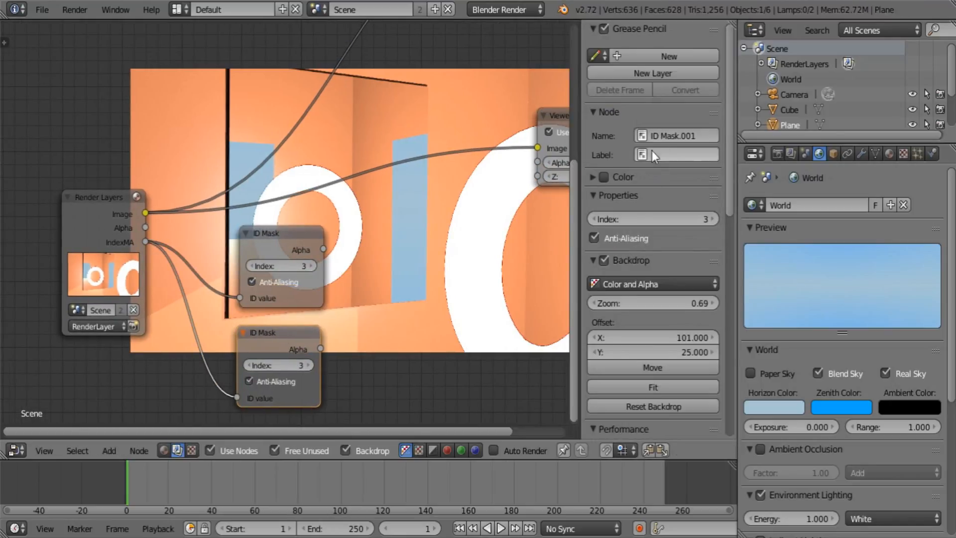
pyautogui.moveTo(296, 244); pyautogui.dragTo(235, 256, button='middle')
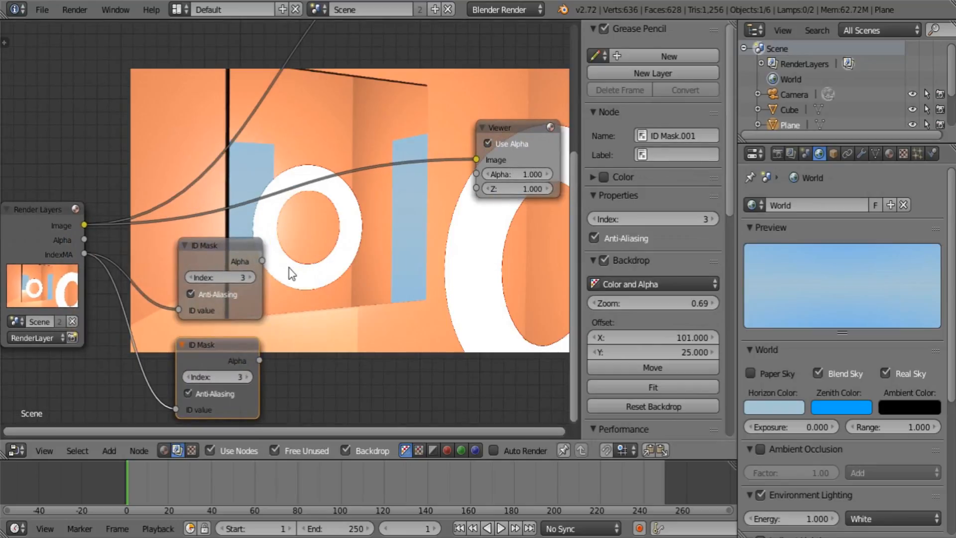
pyautogui.moveTo(262, 260); pyautogui.dragTo(475, 159)
pyautogui.click(497, 143)
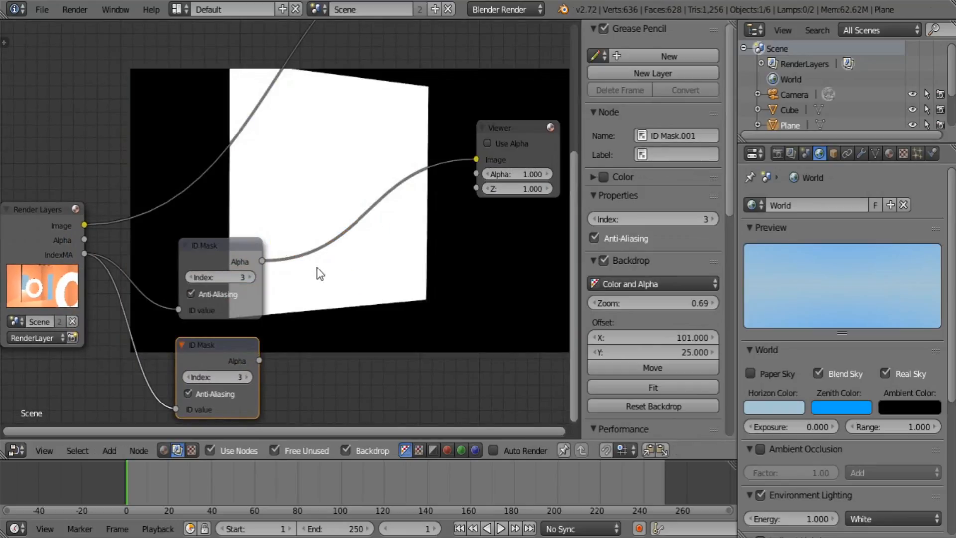
# Label the lower ID Mask node "Light source" and the upper one "Mirror"
pyautogui.click(661, 154)
pyautogui.write('Light source')
pyautogui.press('Return')
pyautogui.click(233, 251)
pyautogui.click(666, 156)
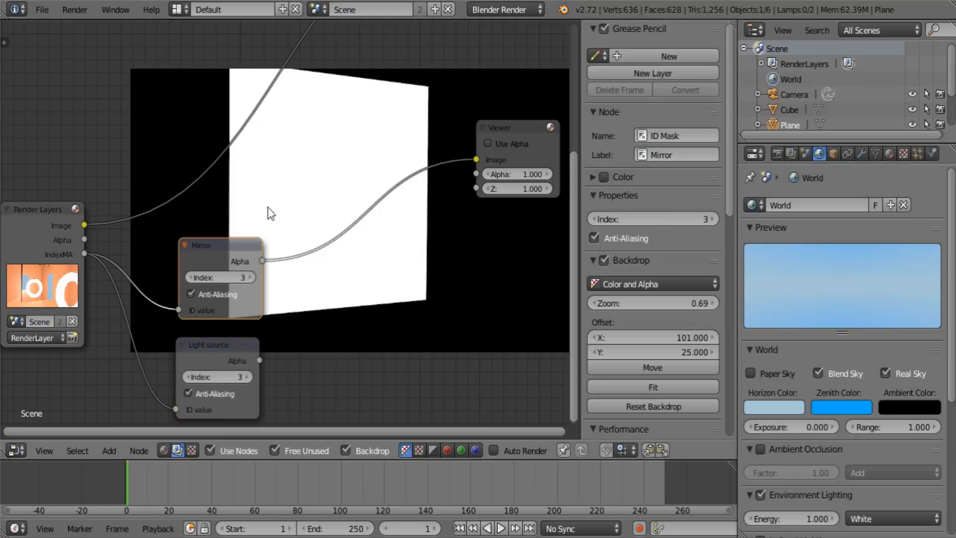
# Insert a Mix node between the Mirror mask and the Viewer, with the mask driving its Fac input
pyautogui.scroll(-2, 385, 281)
pyautogui.hotkey('shift', 'a')
pyautogui.moveTo(377, 277)
pyautogui.moveTo(354, 262)
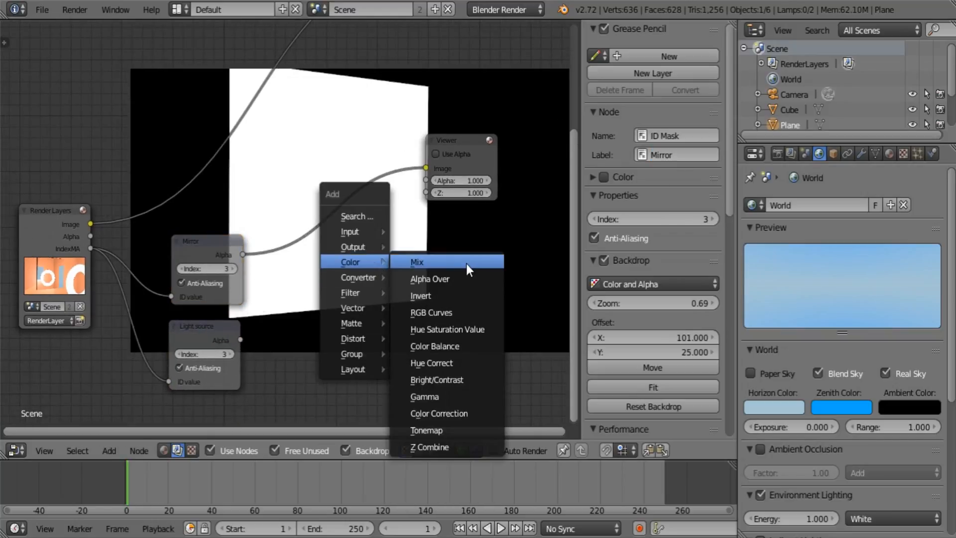
pyautogui.click(466, 263)
pyautogui.click(300, 202)
pyautogui.moveTo(299, 256); pyautogui.dragTo(299, 262)
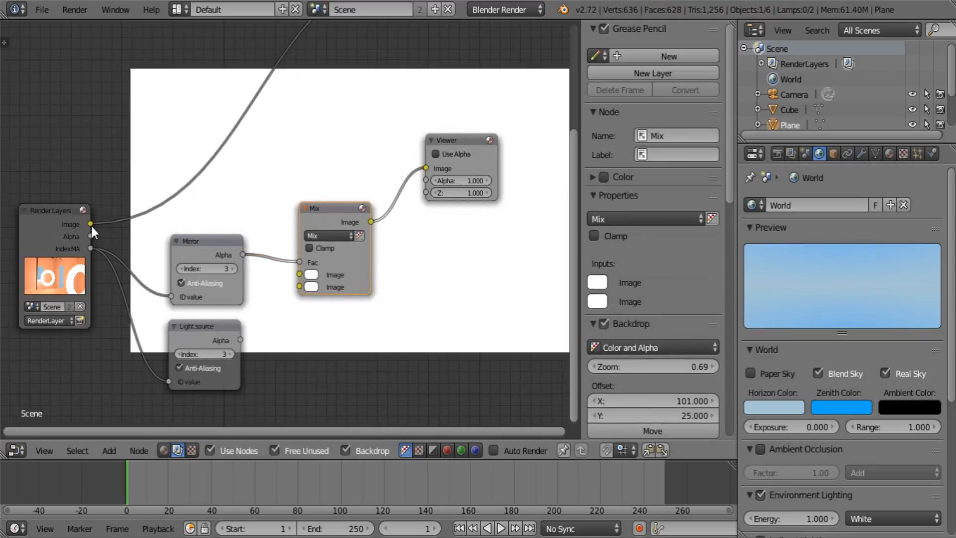
# Connect the Render Layers Image to the Mix node's second Image input and set the first Image color to black
pyautogui.moveTo(92, 226); pyautogui.dragTo(217, 244)
pyautogui.moveTo(283, 292); pyautogui.dragTo(298, 287)
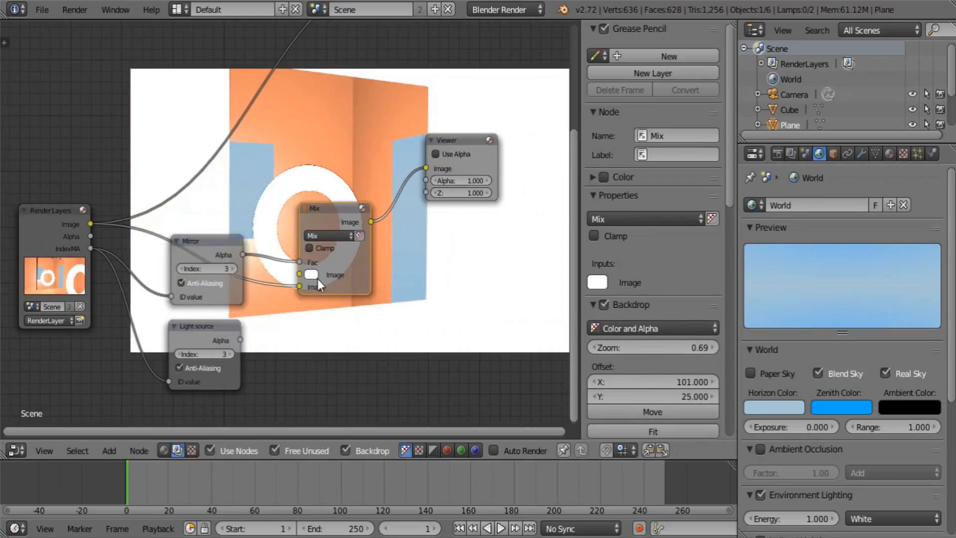
pyautogui.click(313, 275)
pyautogui.moveTo(390, 143); pyautogui.dragTo(387, 251)
# Insert a Normalize node between Mix and Viewer, moving the Viewer farther away to make room
pyautogui.moveTo(451, 298); pyautogui.dragTo(362, 345, button='middle')
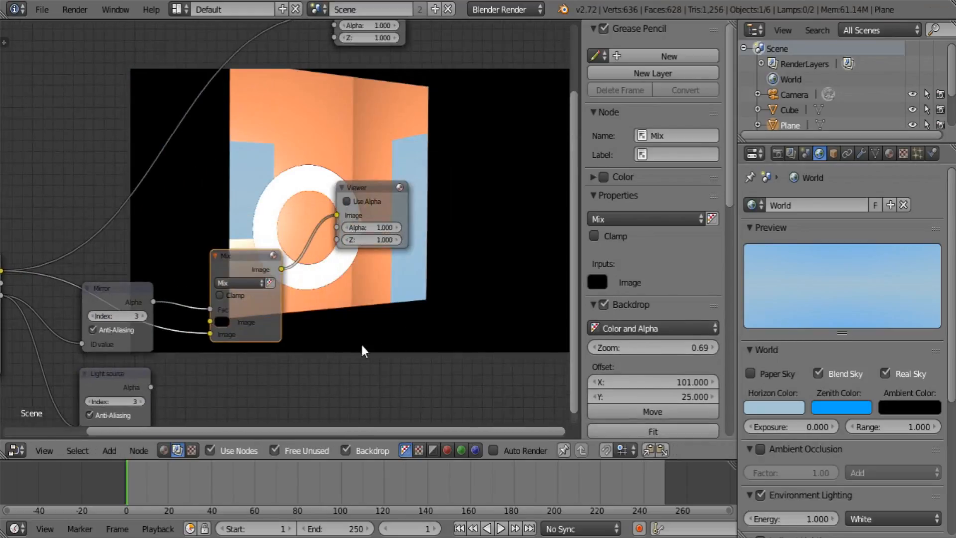
pyautogui.moveTo(364, 185); pyautogui.dragTo(478, 145)
pyautogui.moveTo(376, 308); pyautogui.dragTo(396, 263, button='middle')
pyautogui.press('a')
pyautogui.hotkey('shift', 'a')
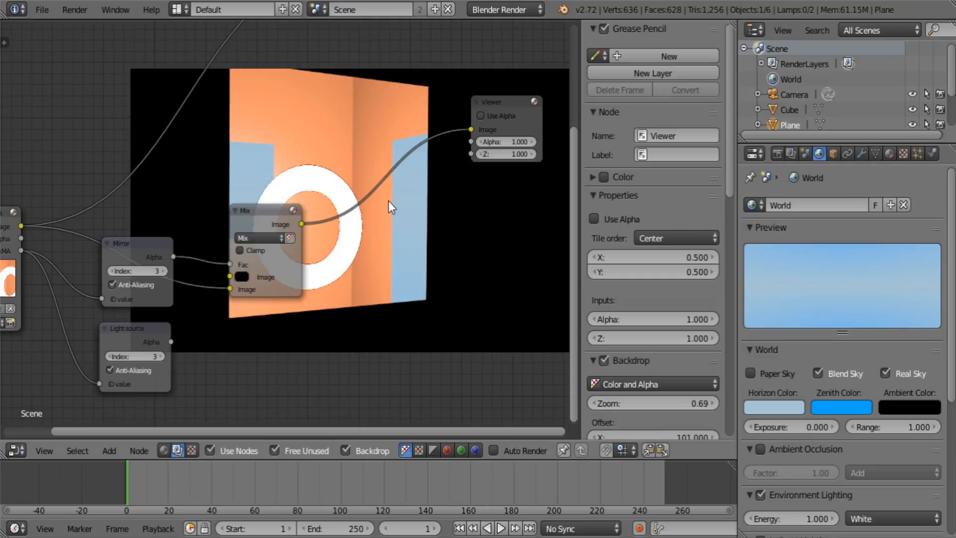
pyautogui.hotkey('shift', 'a')
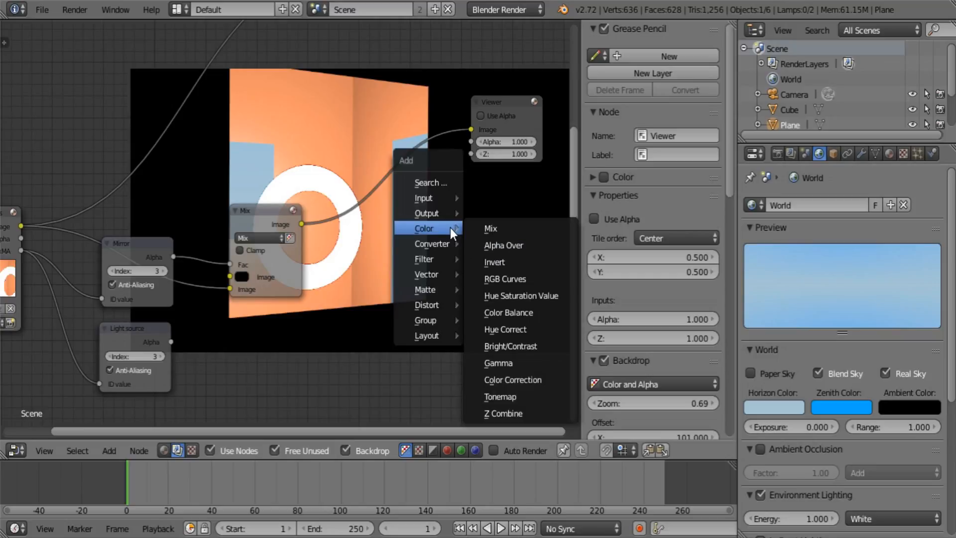
pyautogui.moveTo(441, 245)
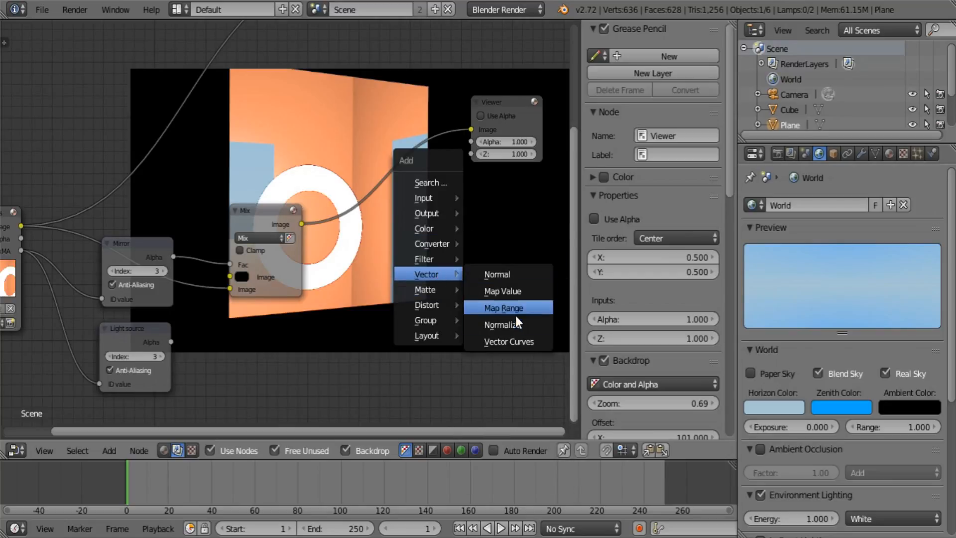
pyautogui.click(503, 325)
pyautogui.click(337, 182)
pyautogui.moveTo(427, 183); pyautogui.dragTo(329, 239, button='middle')
pyautogui.moveTo(382, 162); pyautogui.dragTo(557, 134)
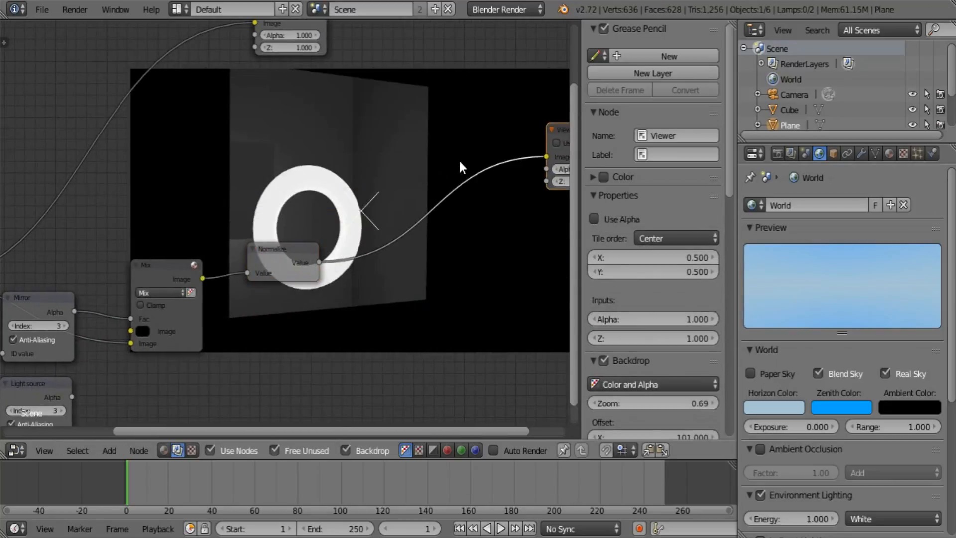
# Insert a ColorRamp node between the Normalize node and the Viewer
pyautogui.moveTo(336, 213); pyautogui.dragTo(343, 218, button='middle')
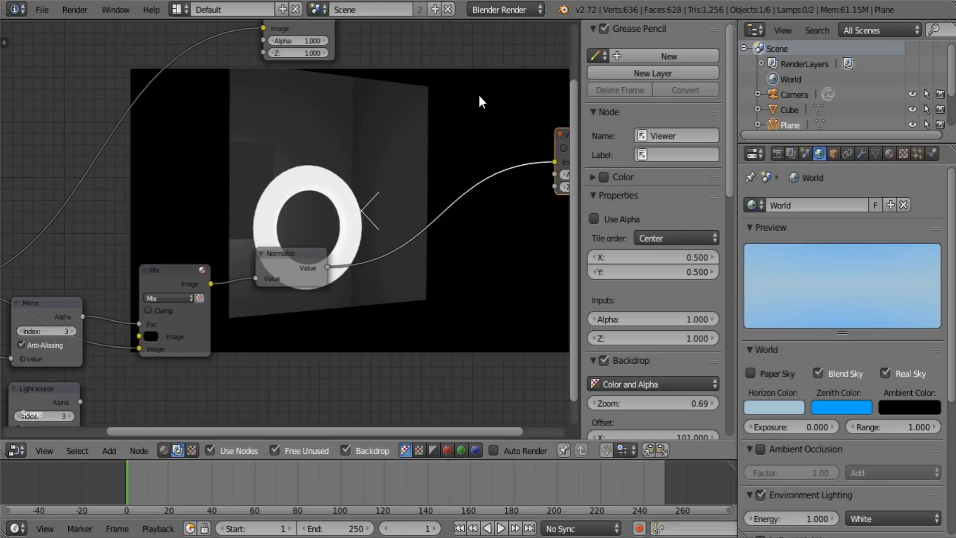
pyautogui.scroll(1, 411, 180)
pyautogui.hotkey('shift', 'a')
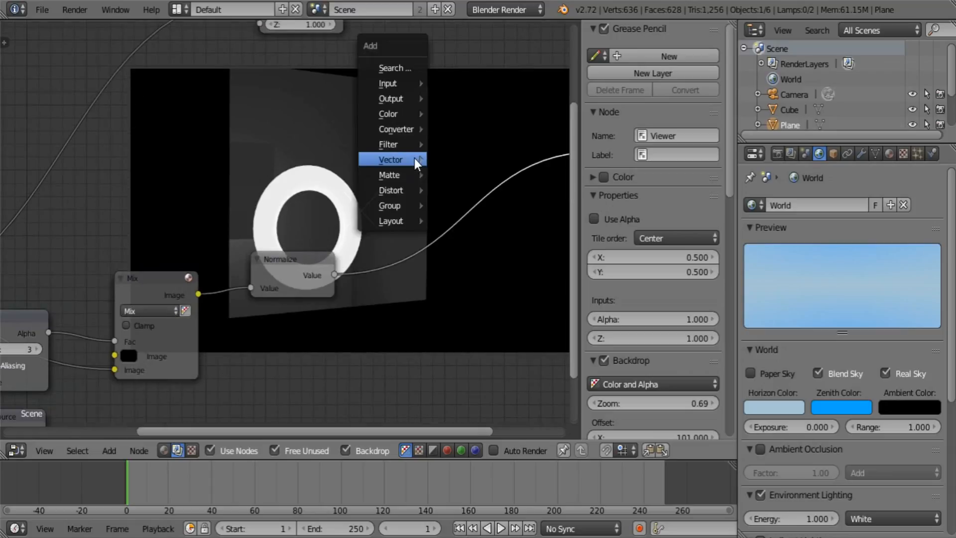
pyautogui.moveTo(406, 132)
pyautogui.click(472, 147)
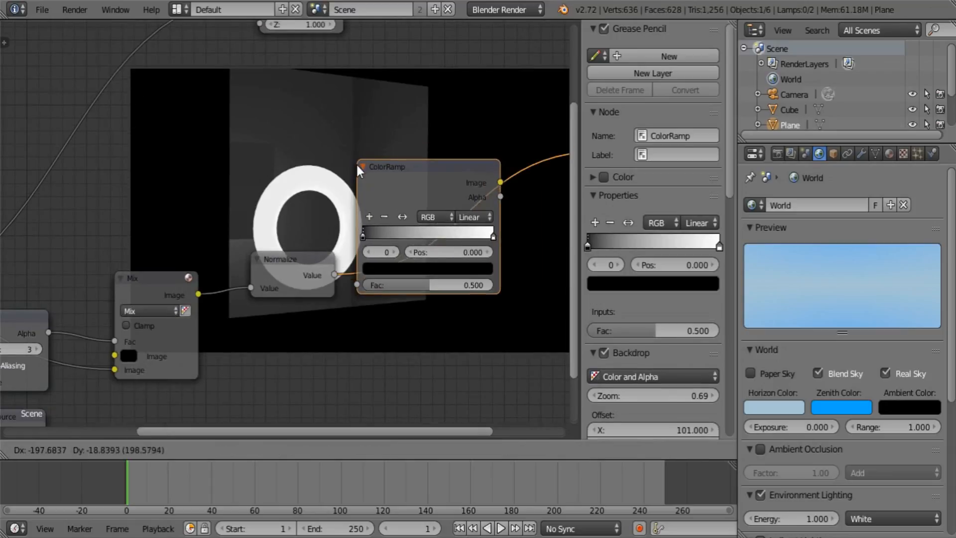
pyautogui.click(461, 240)
pyautogui.moveTo(401, 251); pyautogui.dragTo(332, 276, button='middle')
pyautogui.scroll(3, 331, 275)
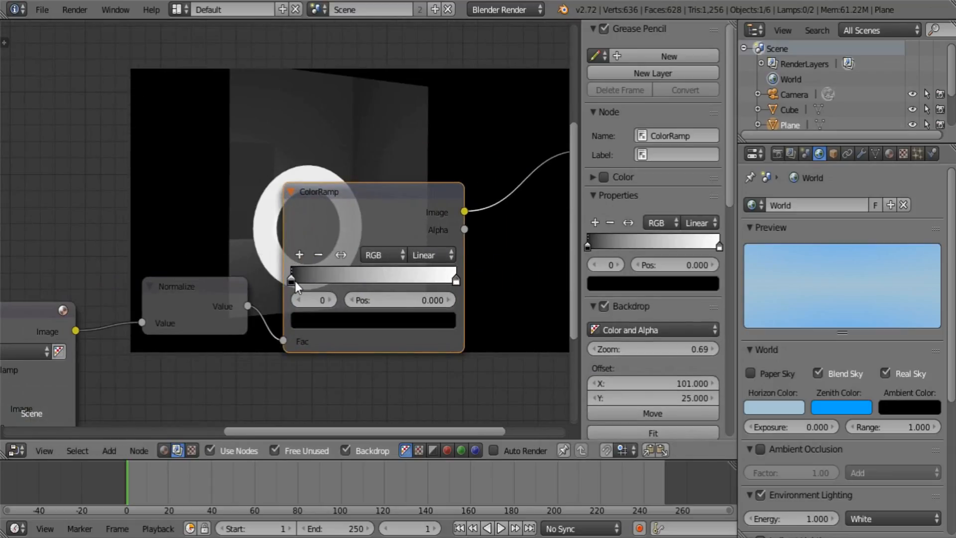
# Move the ColorRamp's black stop to position 0.305 to darken the dim areas of the mirror
pyautogui.moveTo(295, 281); pyautogui.dragTo(332, 283)
pyautogui.scroll(-5, 334, 283)
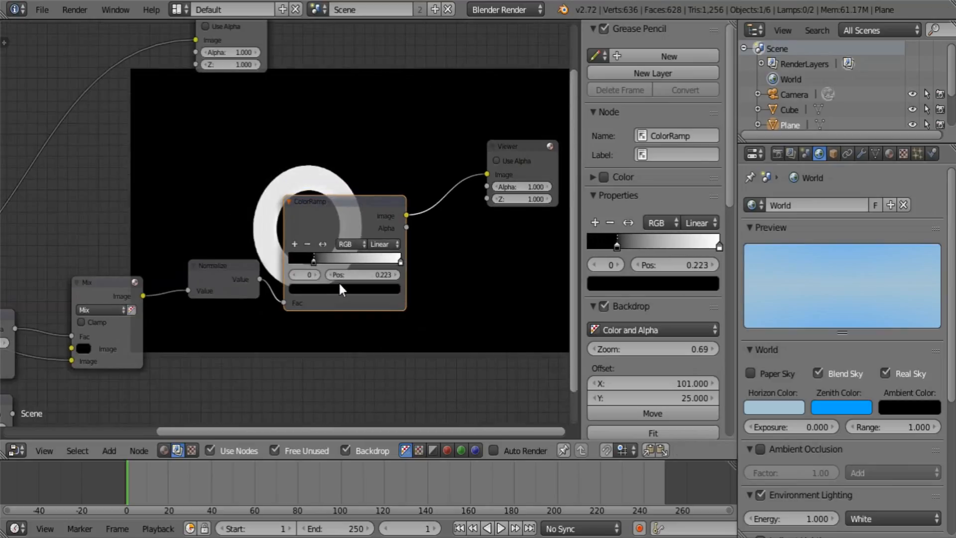
pyautogui.moveTo(331, 250); pyautogui.dragTo(313, 300, button='middle')
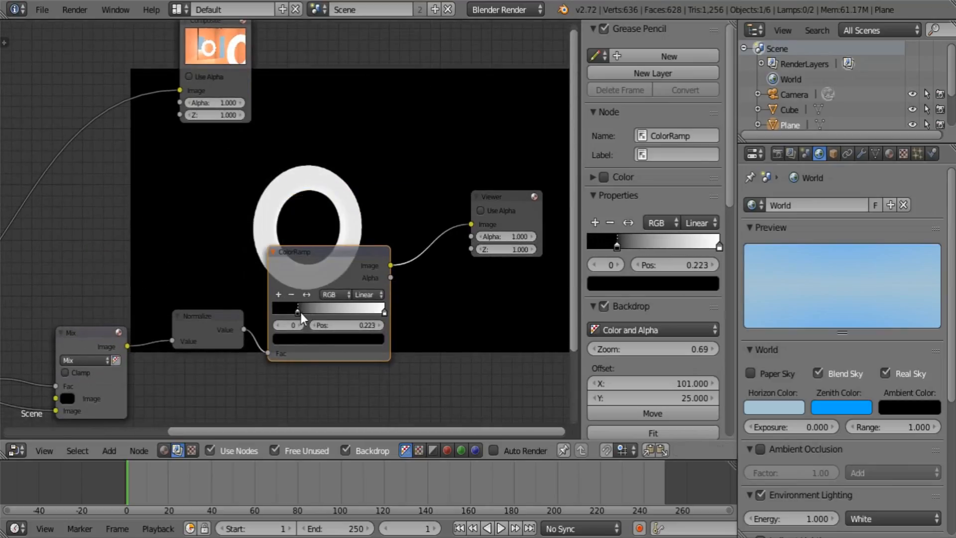
pyautogui.moveTo(301, 312); pyautogui.dragTo(310, 313)
pyautogui.moveTo(269, 315); pyautogui.dragTo(304, 237, button='middle')
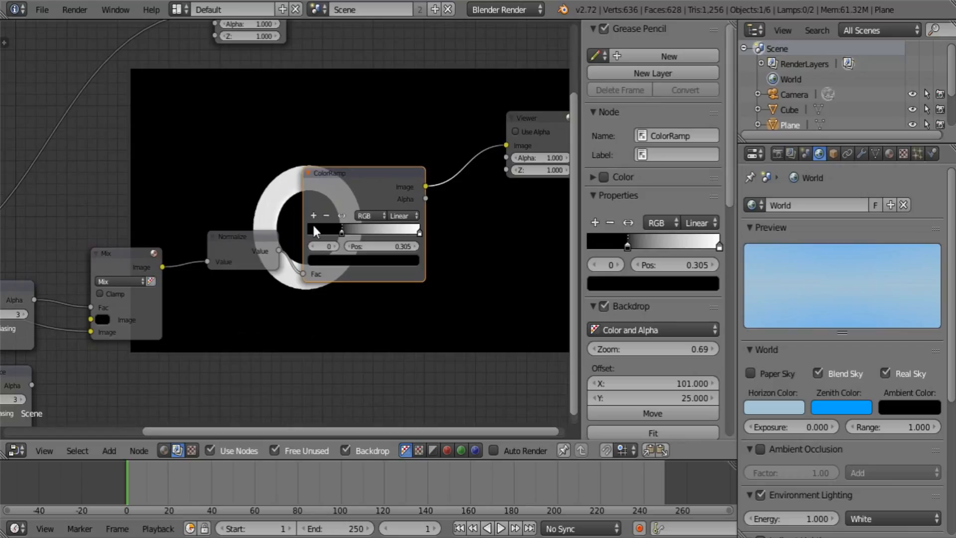
pyautogui.moveTo(321, 198); pyautogui.dragTo(326, 168, button='middle')
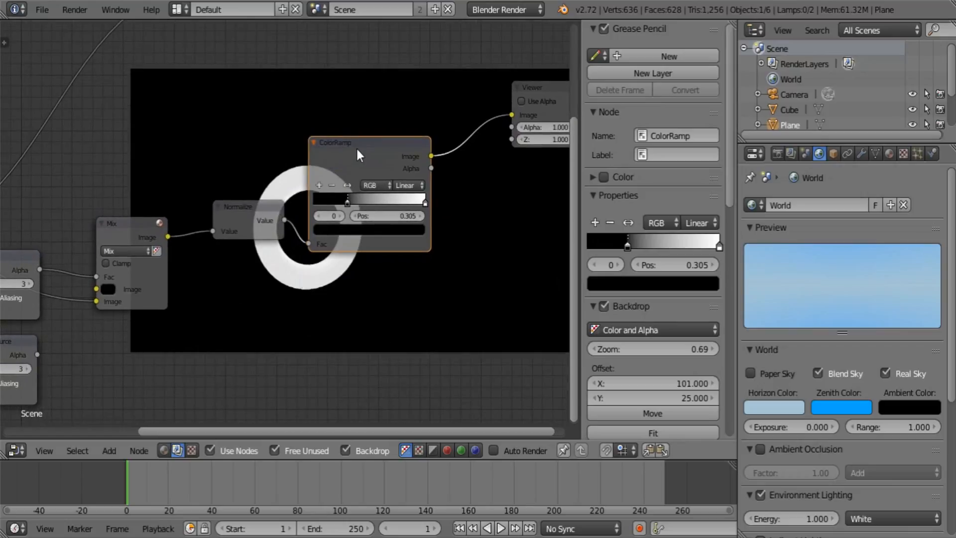
# Duplicate the ColorRamp below the original and link it from the Mix output straight to the Viewer, bypassing Normalize
pyautogui.hotkey('shift', 'd')
pyautogui.click(315, 281)
pyautogui.moveTo(167, 236); pyautogui.dragTo(270, 380)
pyautogui.moveTo(389, 292); pyautogui.dragTo(348, 325, button='middle')
pyautogui.moveTo(350, 325); pyautogui.dragTo(471, 148)
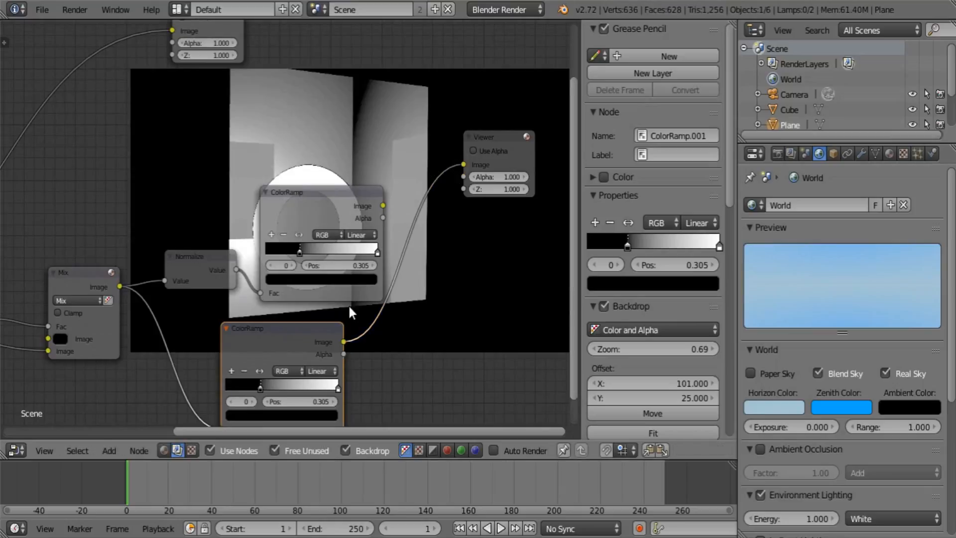
# Move the duplicate ColorRamp's black stop to 0.959 to test it without Normalize, and delete the duplicate
pyautogui.moveTo(347, 303); pyautogui.dragTo(258, 168, button='middle')
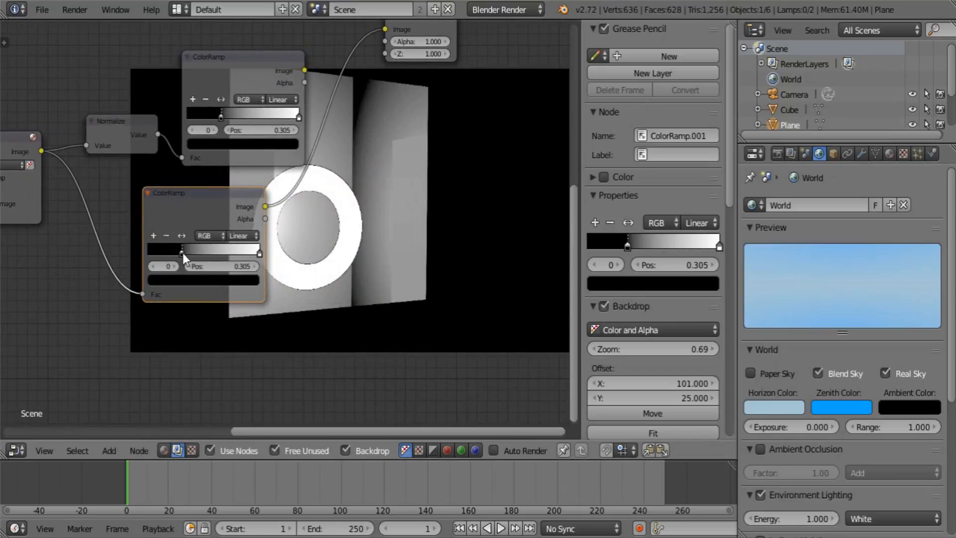
pyautogui.moveTo(183, 252); pyautogui.dragTo(254, 251)
pyautogui.moveTo(254, 252); pyautogui.dragTo(194, 249, button='middle')
pyautogui.moveTo(194, 250); pyautogui.dragTo(201, 252)
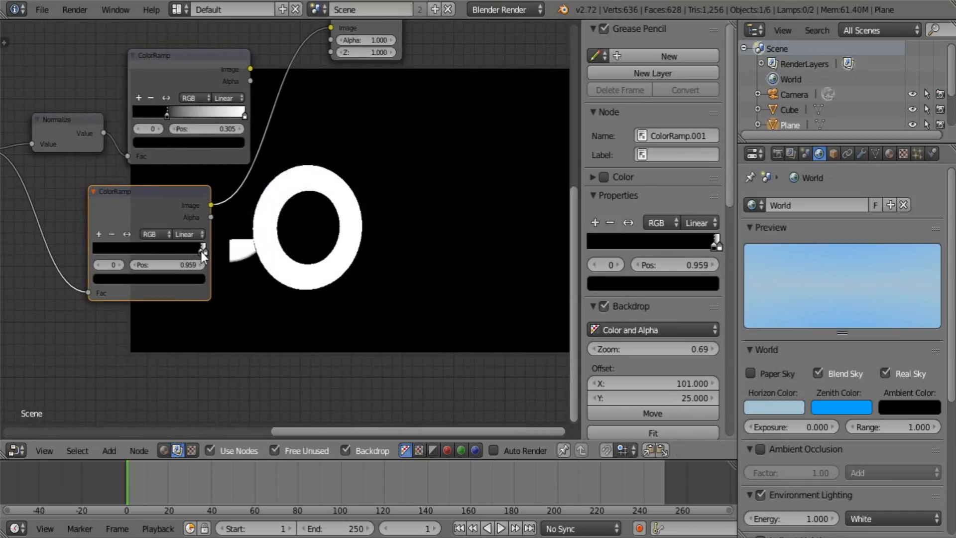
pyautogui.moveTo(130, 177); pyautogui.dragTo(292, 257, button='middle')
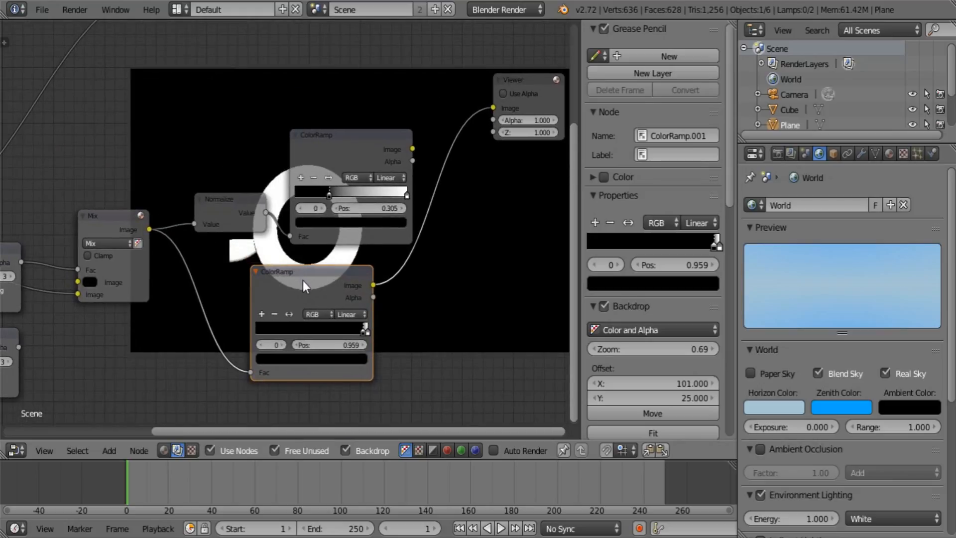
pyautogui.press('x')
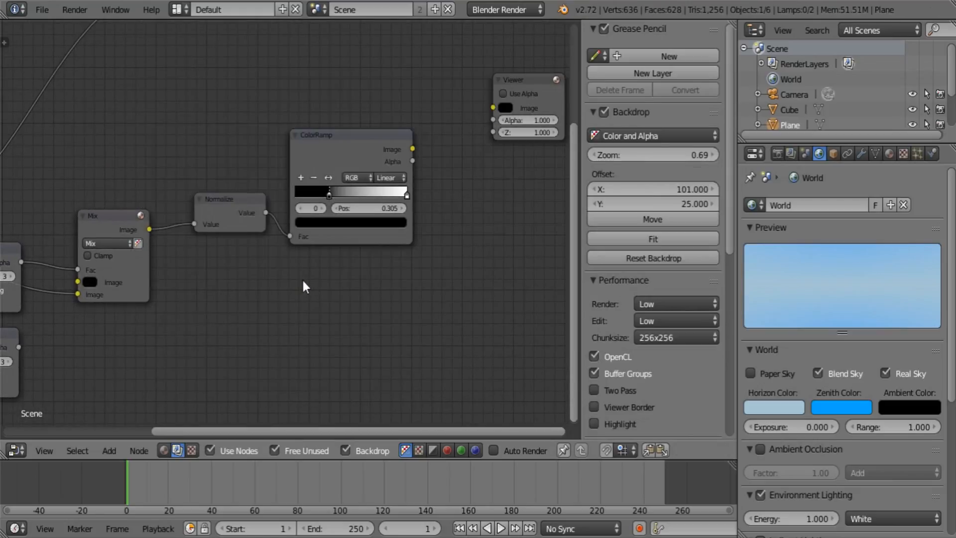
# Add a Luminance Key node fed by the Mix Image output and connect its Matte output to the Viewer
pyautogui.hotkey('shift', 'a')
pyautogui.moveTo(282, 329)
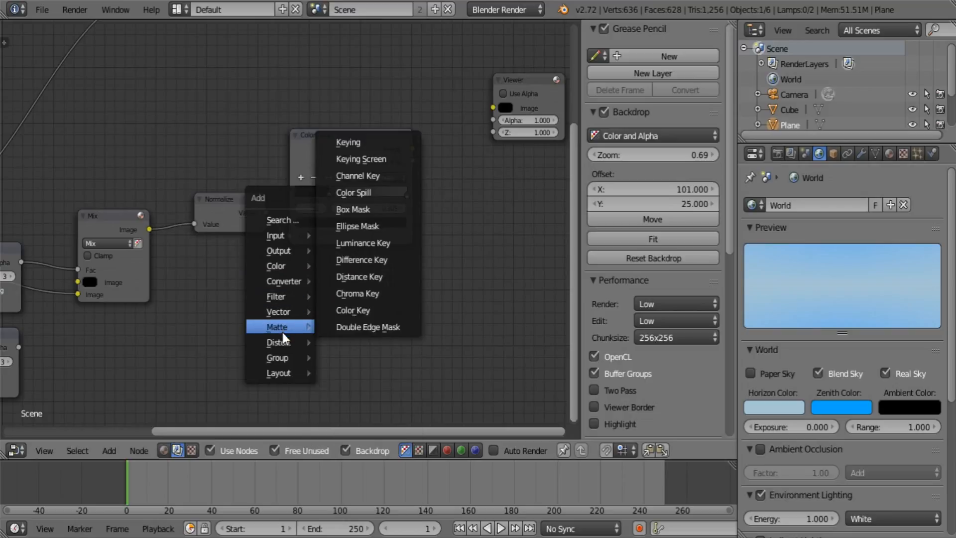
pyautogui.click(385, 243)
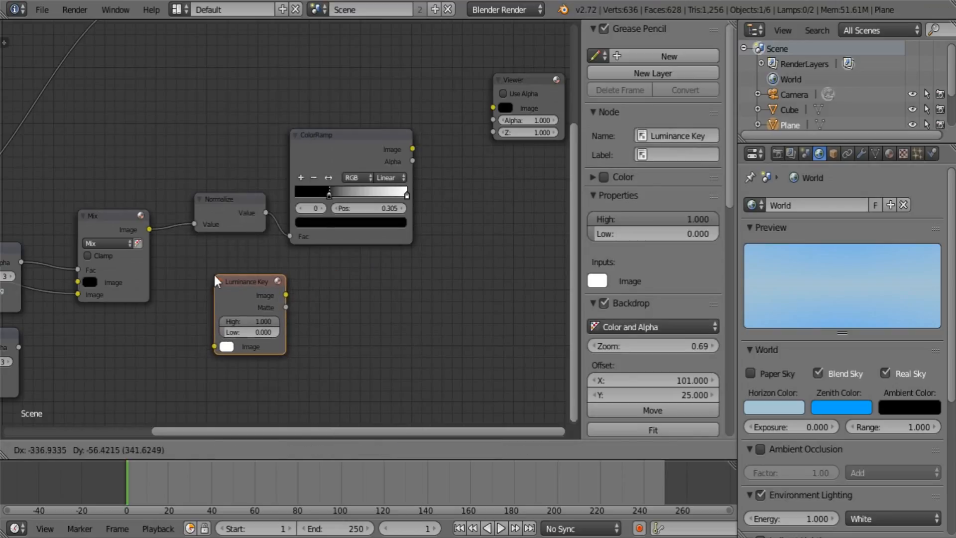
pyautogui.click(213, 274)
pyautogui.moveTo(150, 229); pyautogui.dragTo(215, 347)
pyautogui.moveTo(286, 307); pyautogui.dragTo(494, 107)
pyautogui.moveTo(348, 310); pyautogui.dragTo(375, 261, button='middle')
pyautogui.scroll(5, 375, 261)
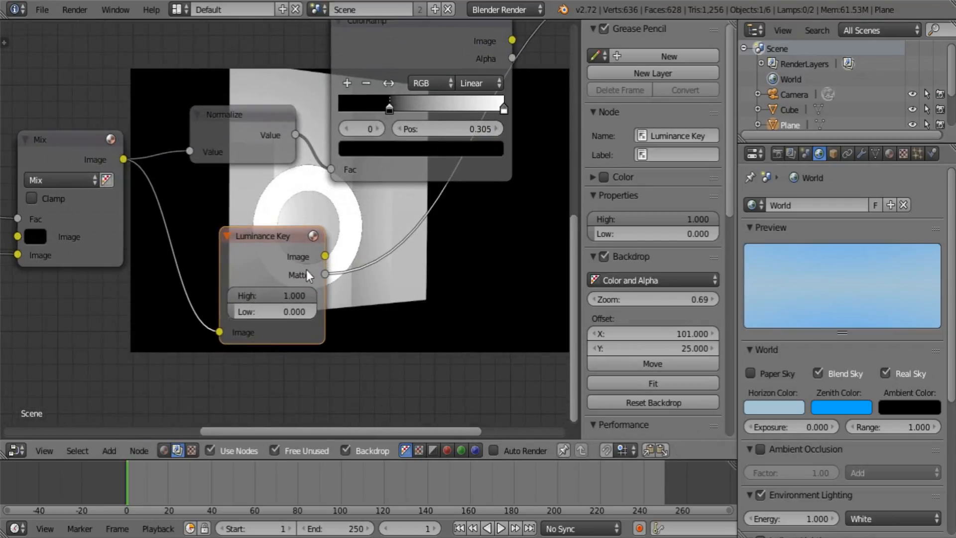
# Try a higher Low threshold on the Luminance Key node and delete the node
pyautogui.moveTo(285, 284); pyautogui.dragTo(188, 269, button='middle')
pyautogui.moveTo(141, 291); pyautogui.dragTo(255, 292)
pyautogui.moveTo(269, 233); pyautogui.dragTo(237, 287, button='middle')
pyautogui.press('x')
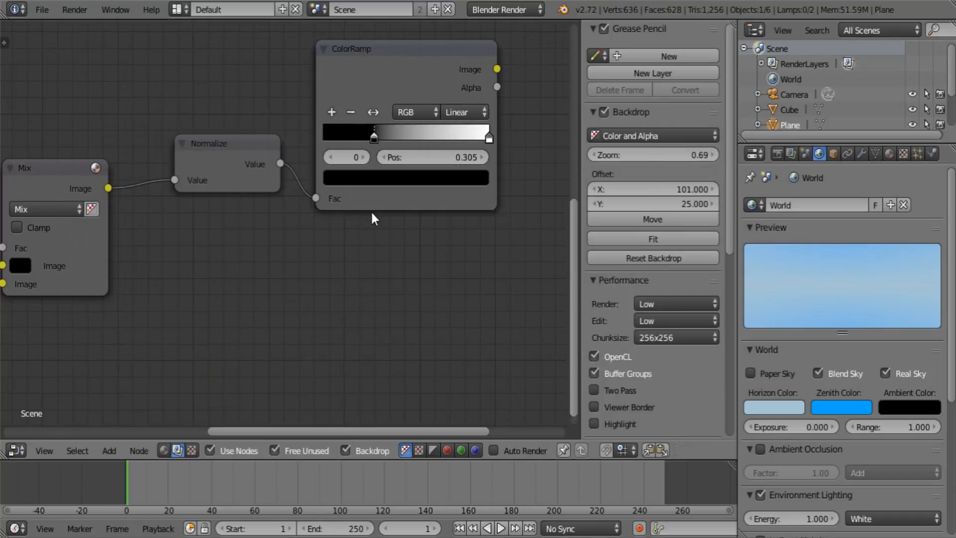
# Reconnect the ColorRamp's Image output to the Viewer's Image input
pyautogui.moveTo(284, 218); pyautogui.dragTo(214, 311, button='middle')
pyautogui.click(157, 265)
pyautogui.moveTo(287, 318); pyautogui.dragTo(306, 214, button='middle')
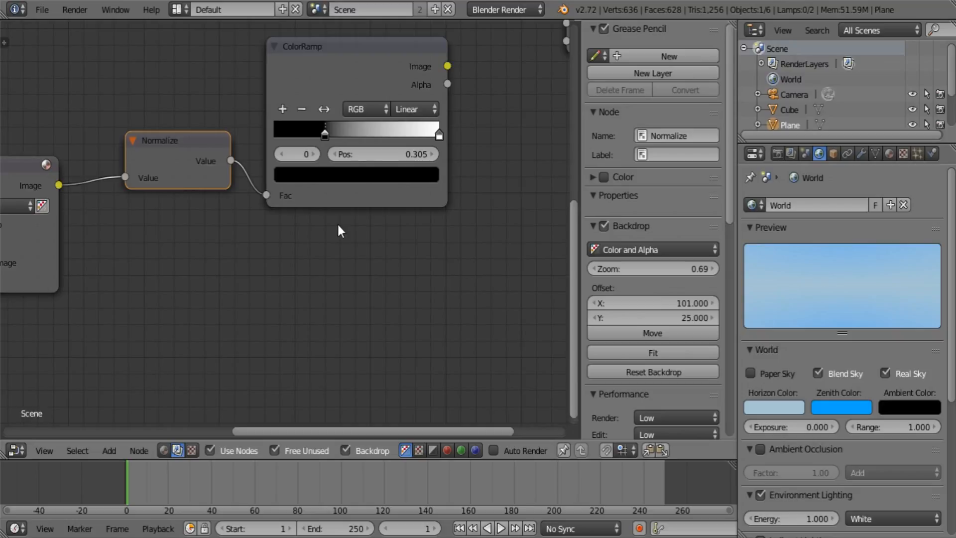
pyautogui.scroll(-2, 177, 239)
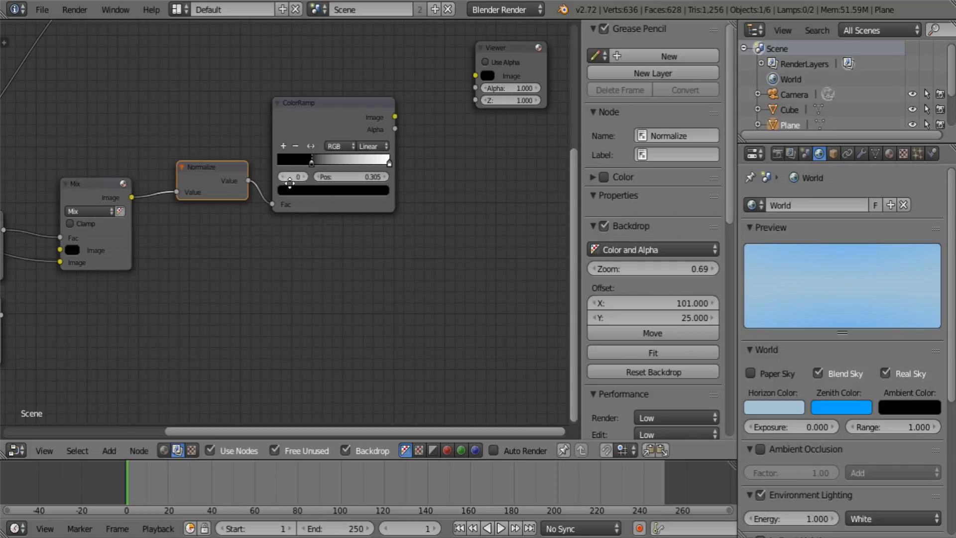
pyautogui.moveTo(288, 181); pyautogui.dragTo(330, 277, button='middle')
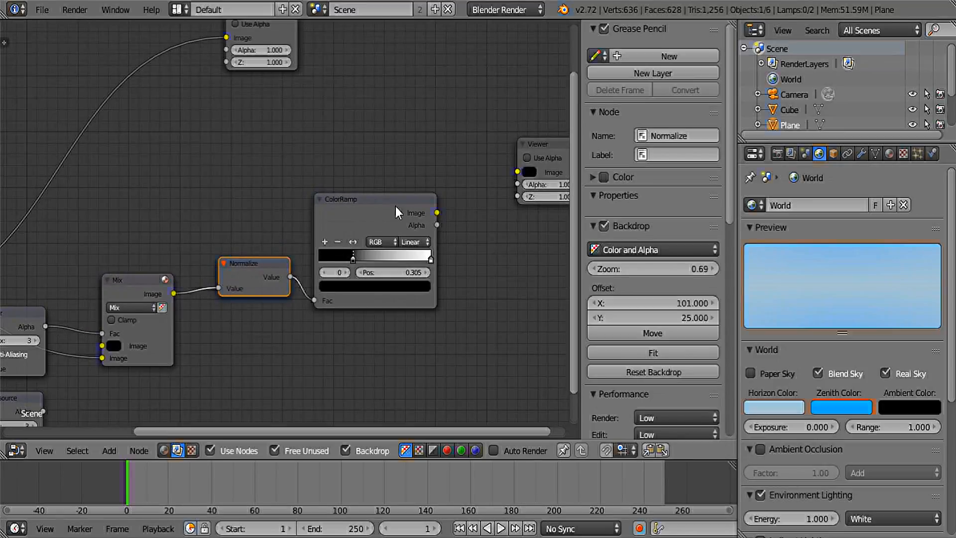
pyautogui.moveTo(395, 206); pyautogui.dragTo(300, 214, button='middle')
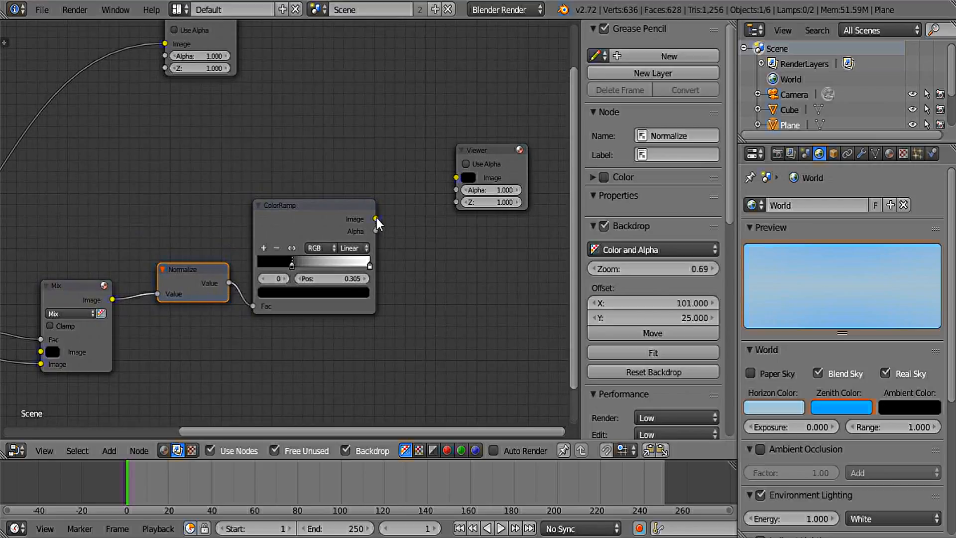
pyautogui.moveTo(376, 218); pyautogui.dragTo(455, 177)
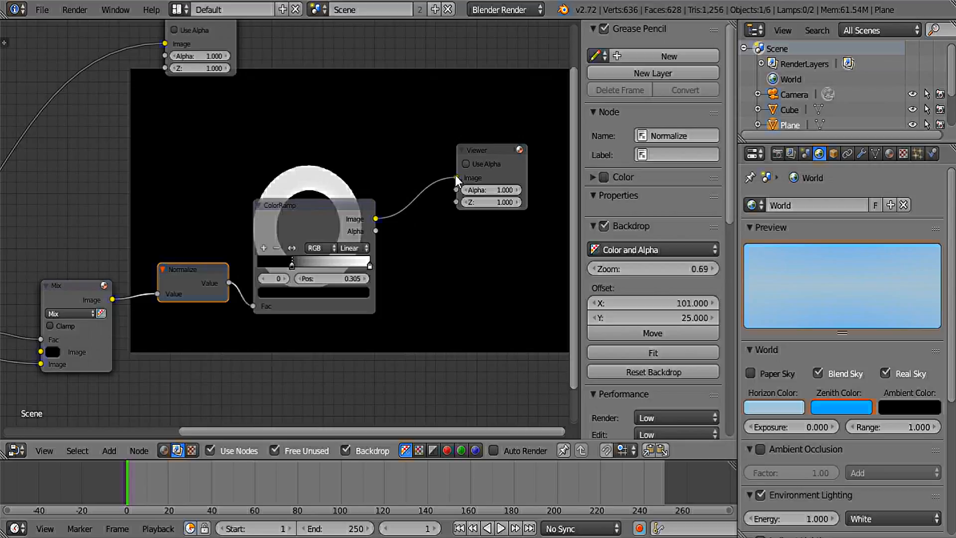
# Add a second Mix node below the Viewer, beyond the ColorRamp
pyautogui.moveTo(199, 196); pyautogui.dragTo(257, 194, button='middle')
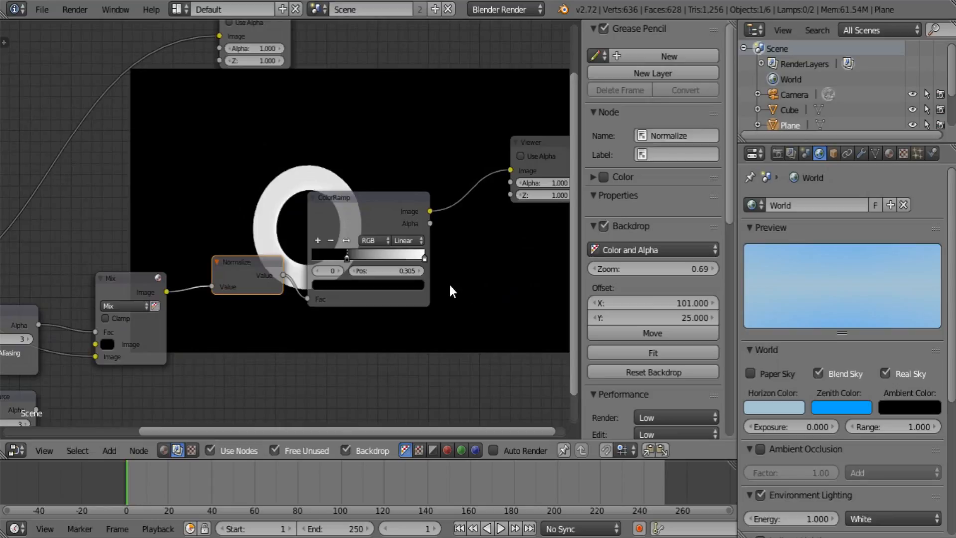
pyautogui.scroll(-3, 338, 203)
pyautogui.scroll(3, 338, 202)
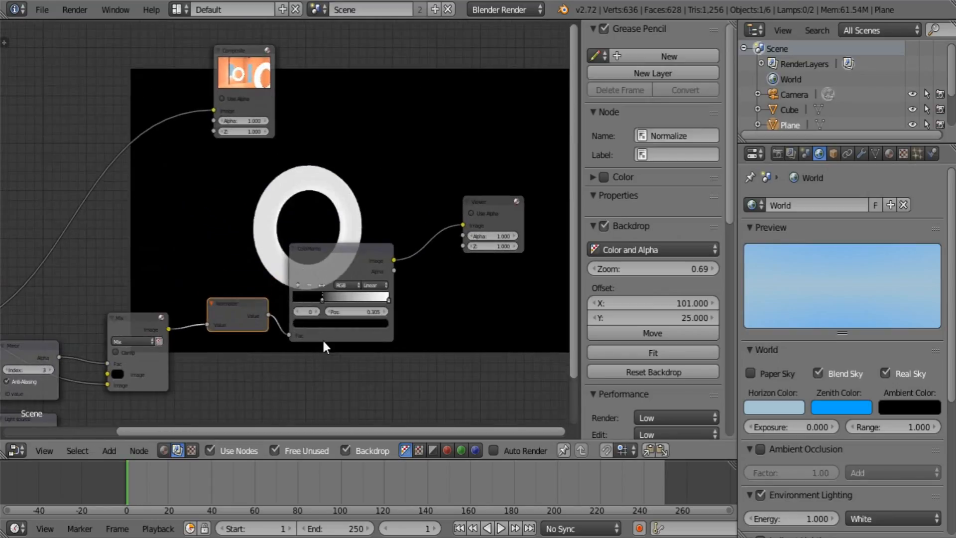
pyautogui.scroll(1, 423, 303)
pyautogui.hotkey('shift', 'a')
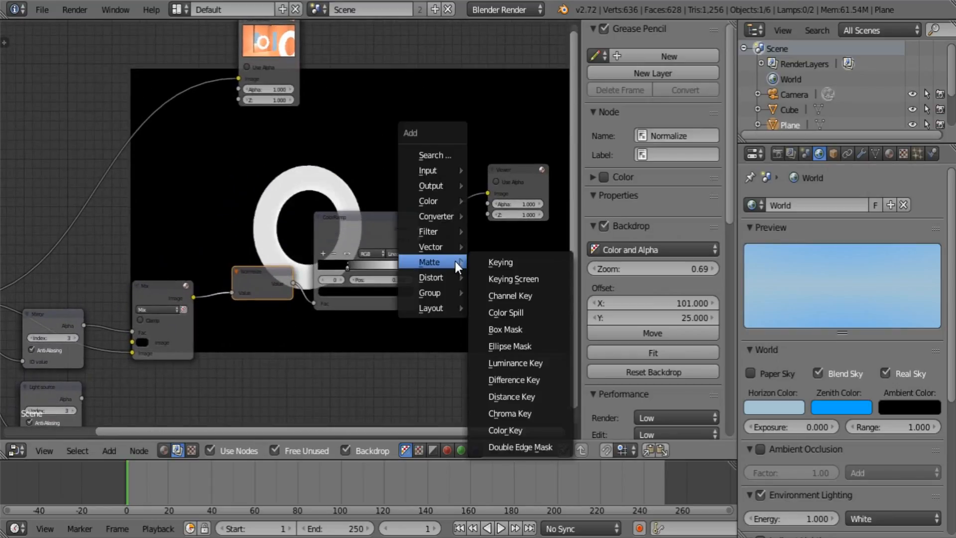
pyautogui.moveTo(453, 201)
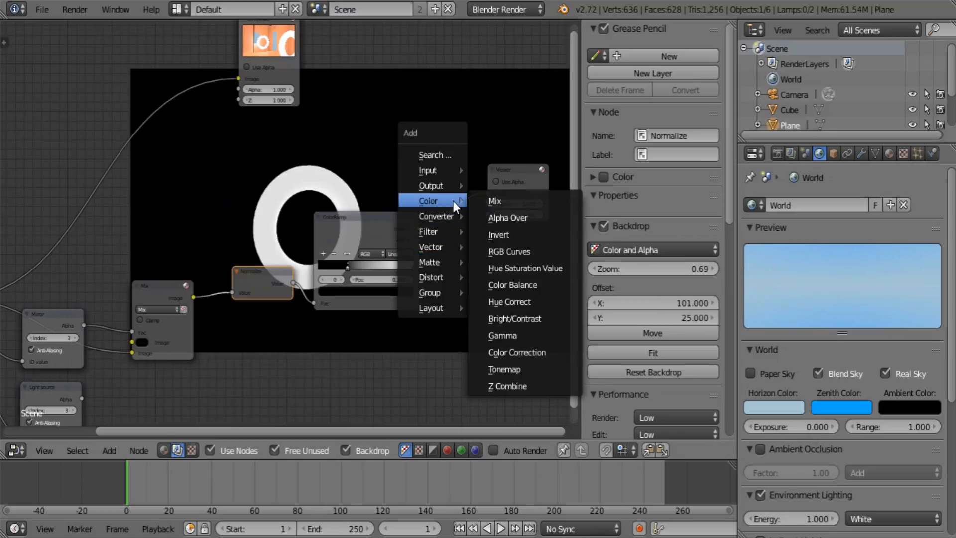
pyautogui.click(525, 206)
pyautogui.click(464, 265)
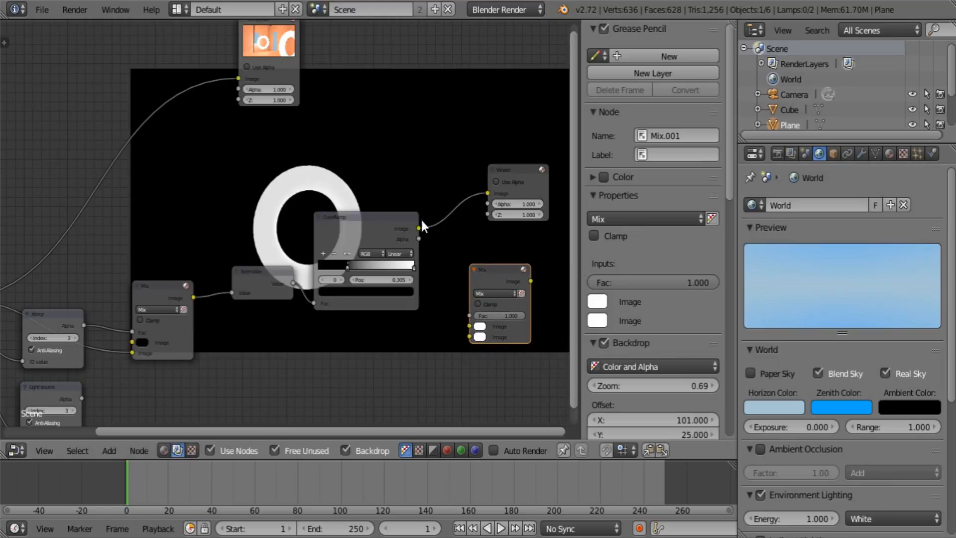
# Connect the ColorRamp Image to the new Mix node's first Image input and the Light source mask's Alpha to its second
pyautogui.moveTo(419, 228); pyautogui.dragTo(468, 326)
pyautogui.press('Home')
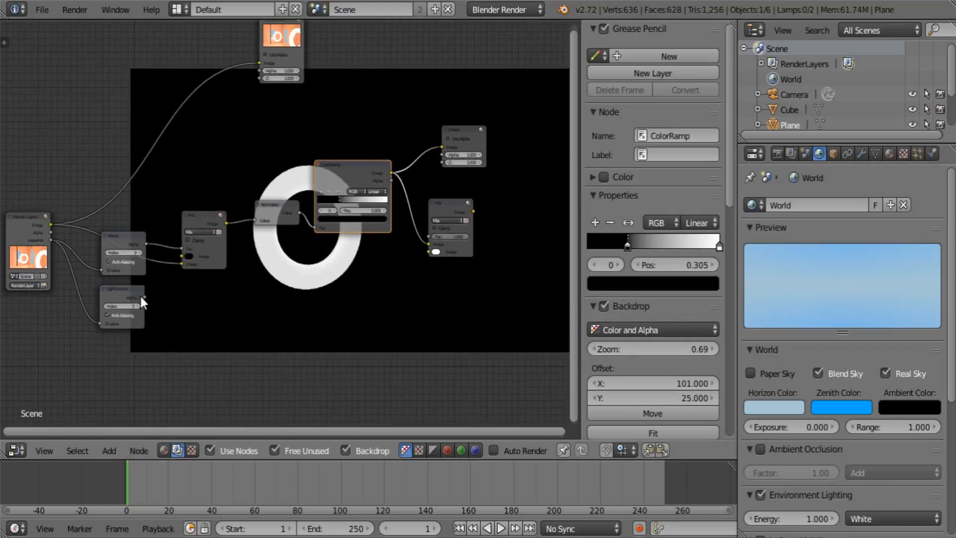
pyautogui.moveTo(144, 298); pyautogui.dragTo(427, 246)
pyautogui.moveTo(145, 297); pyautogui.dragTo(429, 252)
# Set the new Mix node's blend type to Add and connect its output to the Viewer
pyautogui.moveTo(402, 239); pyautogui.dragTo(204, 268, button='middle')
pyautogui.scroll(2, 214, 270)
pyautogui.click(234, 259)
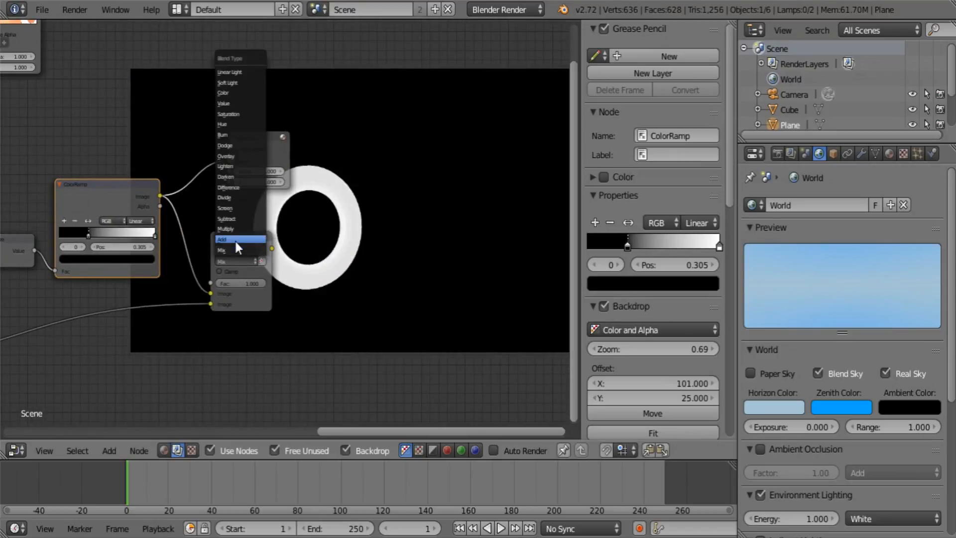
pyautogui.click(235, 238)
pyautogui.moveTo(272, 248); pyautogui.dragTo(383, 183)
pyautogui.moveTo(304, 326); pyautogui.dragTo(384, 313, button='middle')
pyautogui.scroll(2, 349, 299)
pyautogui.moveTo(325, 283); pyautogui.dragTo(452, 265, button='middle')
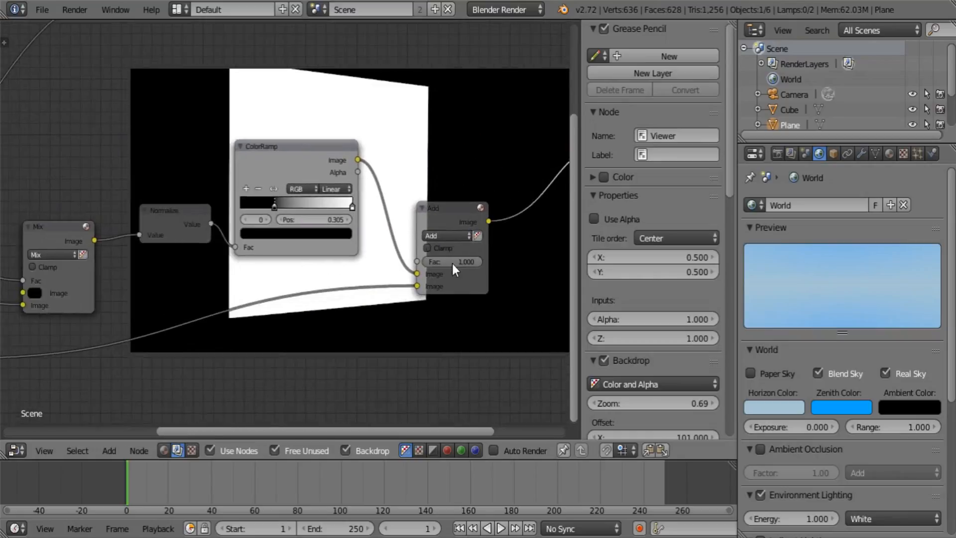
# Set the Light source ID Mask node's Index to 5
pyautogui.scroll(-5, 419, 274)
pyautogui.moveTo(150, 314); pyautogui.dragTo(240, 316, button='middle')
pyautogui.scroll(2, 211, 318)
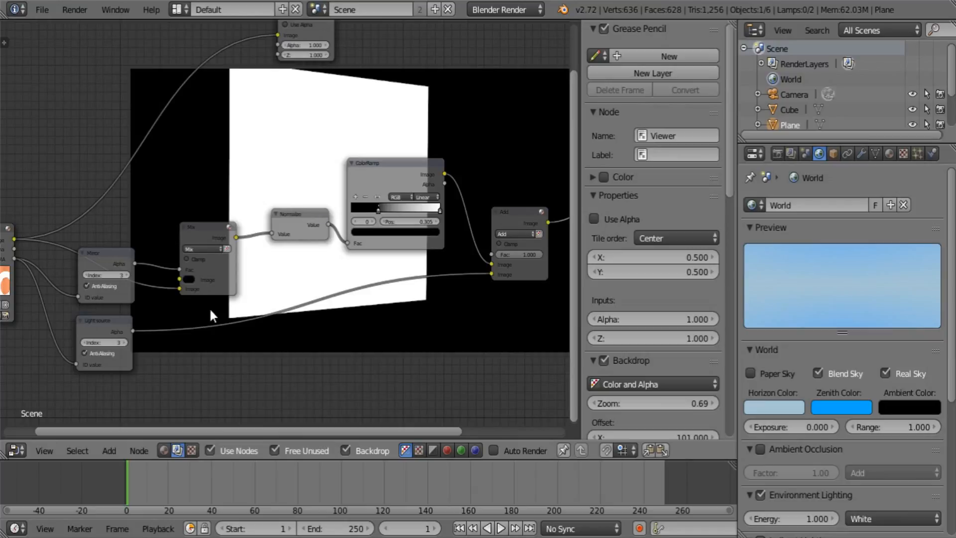
pyautogui.click(125, 343)
pyautogui.click(125, 342)
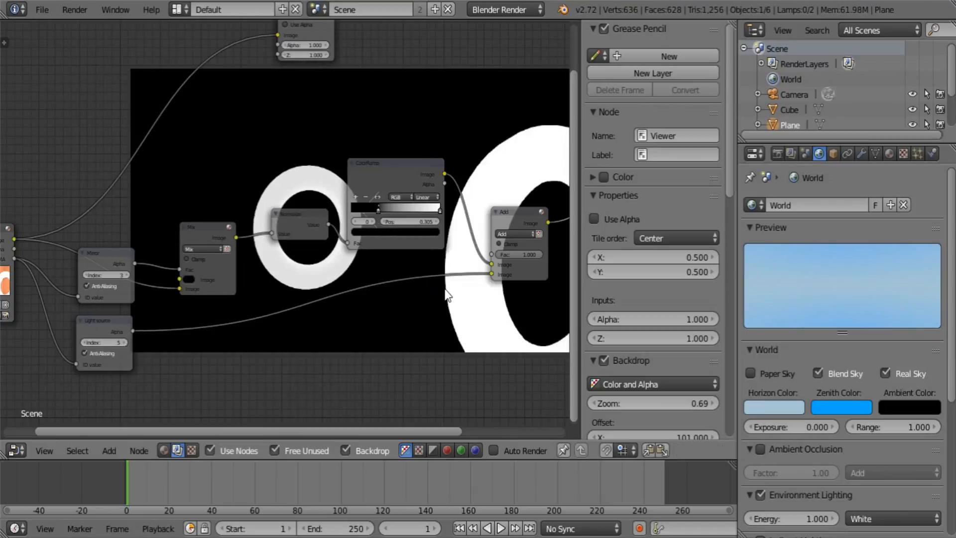
# Hide the node editor's properties sidebar and move the Viewer node farther away from the Add node
pyautogui.moveTo(446, 294); pyautogui.dragTo(182, 354, button='middle')
pyautogui.press('n')
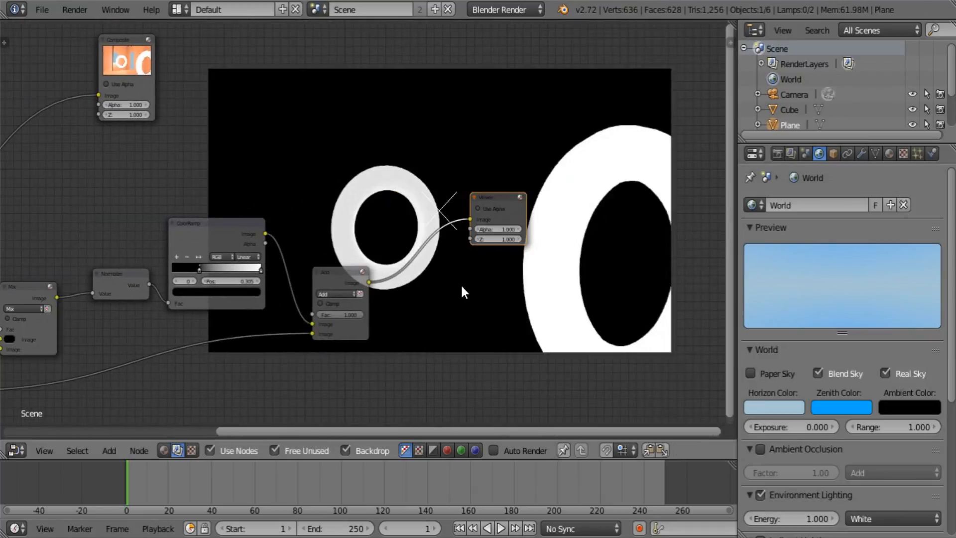
pyautogui.moveTo(431, 278); pyautogui.dragTo(690, 162, button='middle')
pyautogui.moveTo(420, 184); pyautogui.dragTo(121, 334, button='middle')
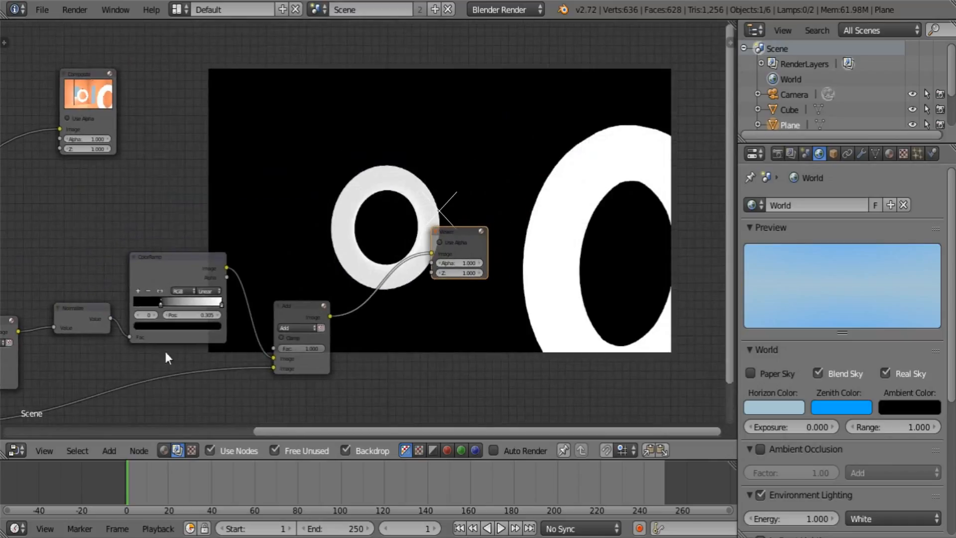
pyautogui.moveTo(326, 347); pyautogui.dragTo(358, 320, button='middle')
pyautogui.moveTo(479, 202); pyautogui.dragTo(523, 190)
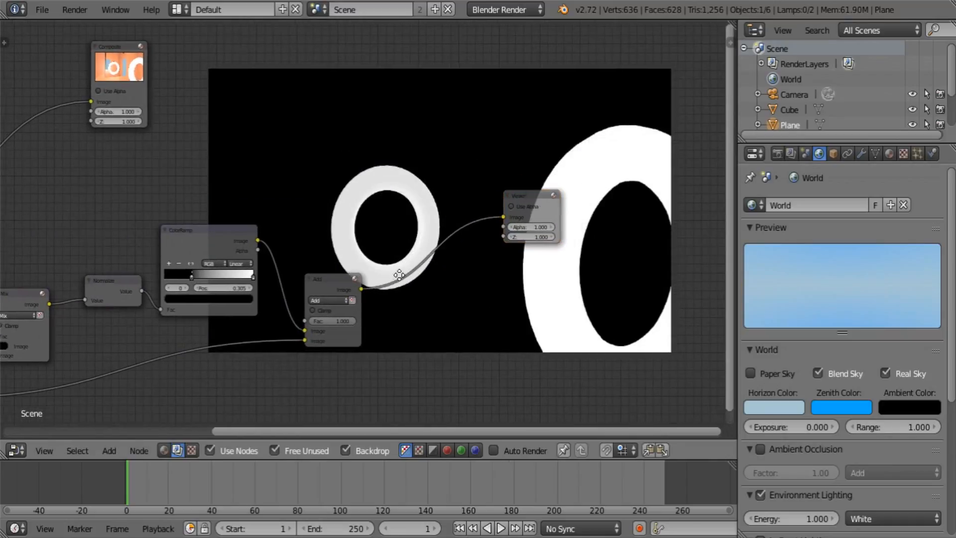
# Enable Clamp on the Add node and insert a Mix node after it, with the Add output driving its Fac input
pyautogui.scroll(2, 449, 267)
pyautogui.hotkey('shift', 'a')
pyautogui.moveTo(381, 141)
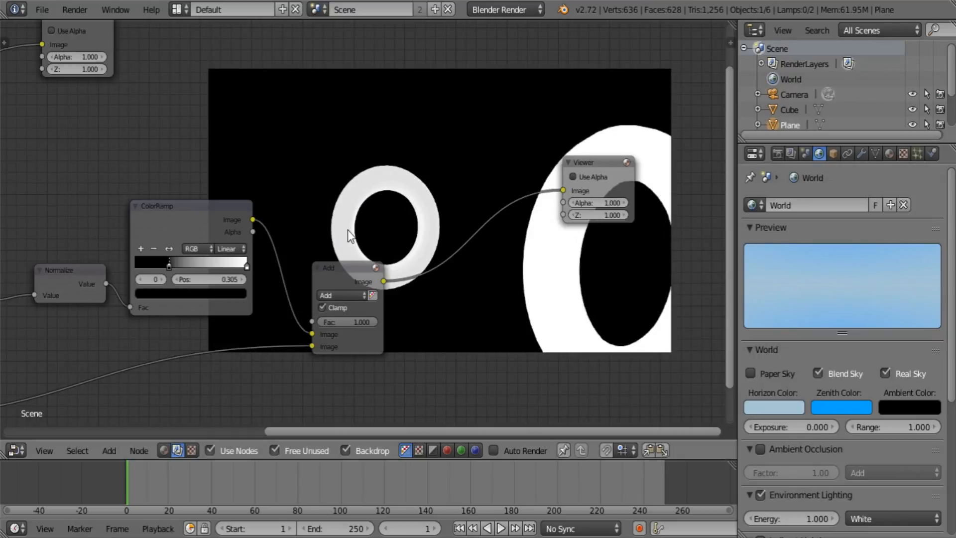
pyautogui.hotkey('shift', 'a')
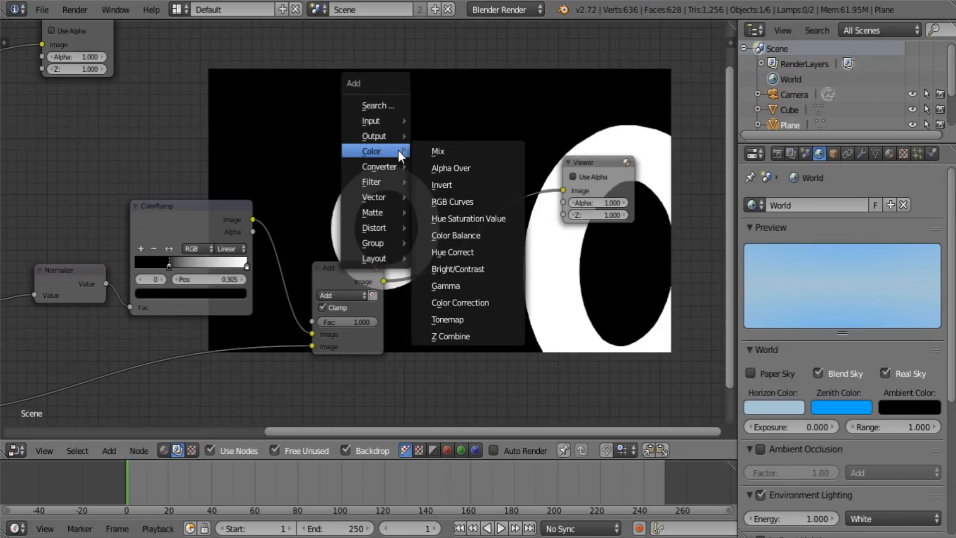
pyautogui.click(427, 150)
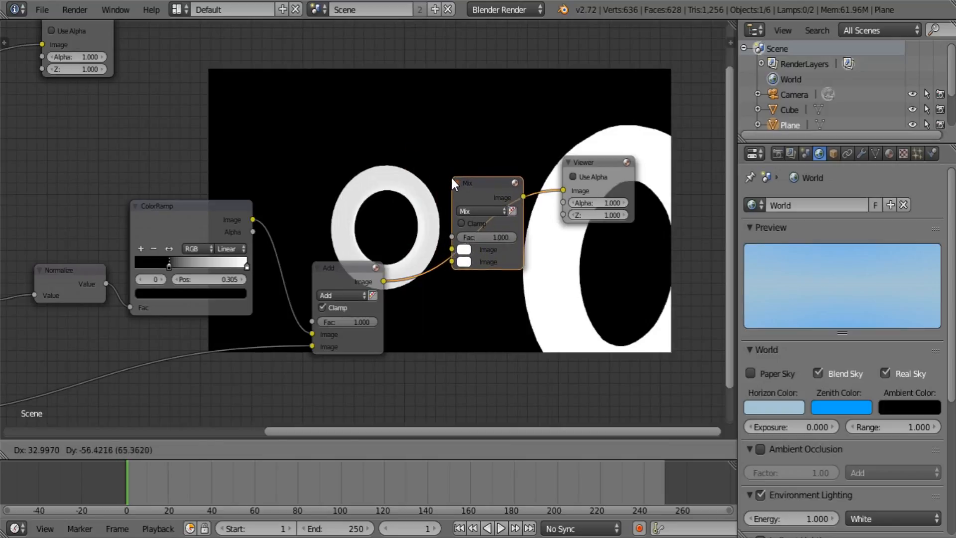
pyautogui.click(450, 175)
pyautogui.moveTo(452, 245); pyautogui.dragTo(451, 239)
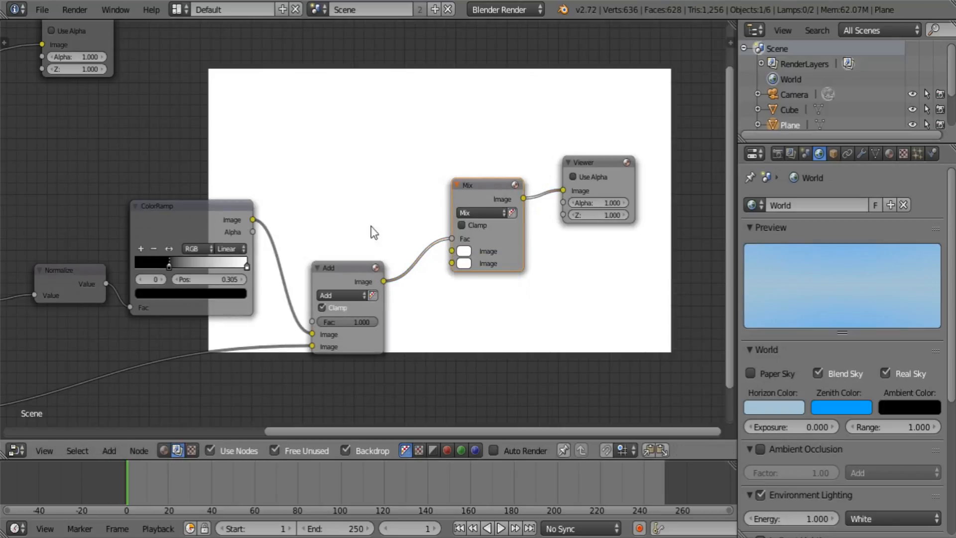
# Connect the Render Layers Image output to the new Mix node's second Image input
pyautogui.scroll(-8, 359, 232)
pyautogui.moveTo(144, 291); pyautogui.dragTo(218, 274, button='middle')
pyautogui.moveTo(97, 247); pyautogui.dragTo(484, 221)
pyautogui.moveTo(510, 250); pyautogui.dragTo(397, 267, button='middle')
pyautogui.scroll(3, 397, 266)
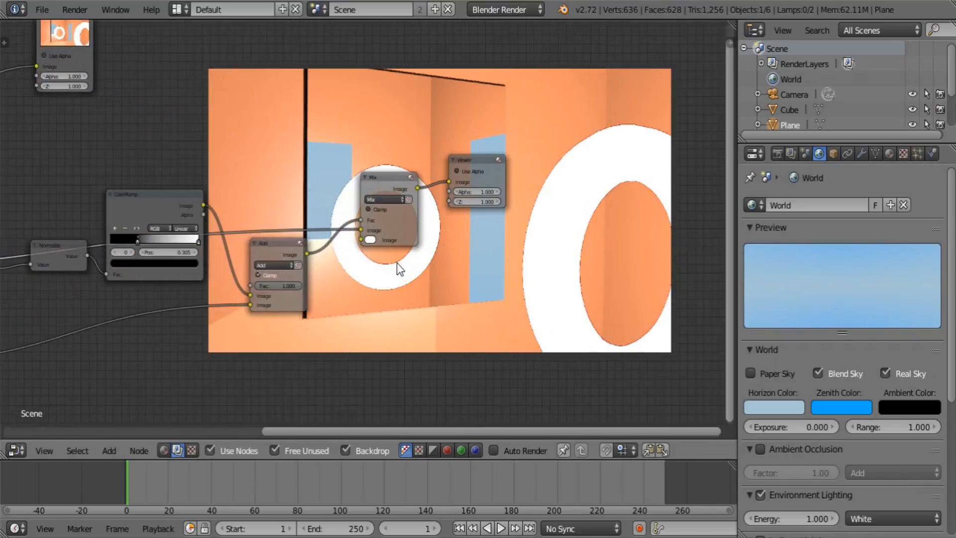
pyautogui.moveTo(362, 233); pyautogui.dragTo(365, 245)
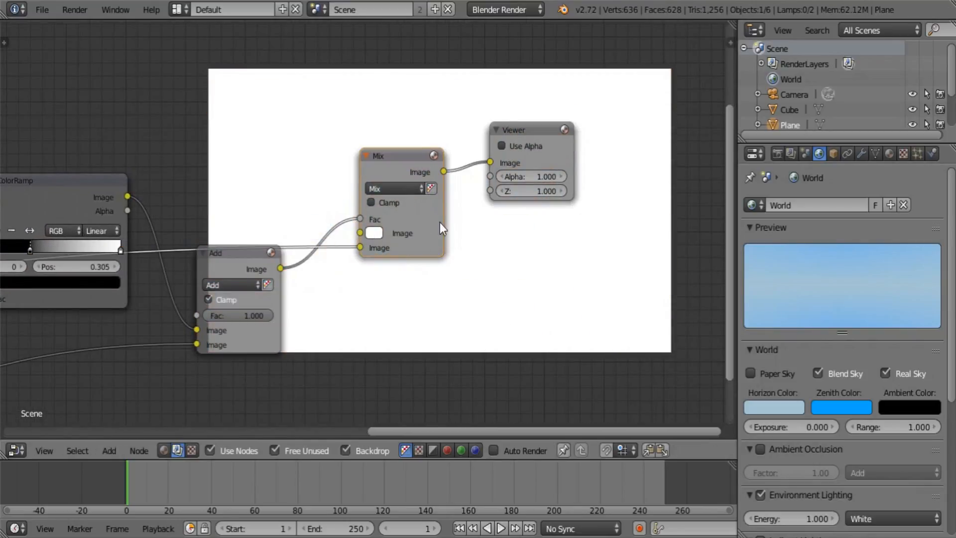
# Set the new Mix node's first Image color to black
pyautogui.moveTo(440, 229); pyautogui.dragTo(406, 286, button='middle')
pyautogui.click(341, 289)
pyautogui.moveTo(435, 139); pyautogui.dragTo(432, 318)
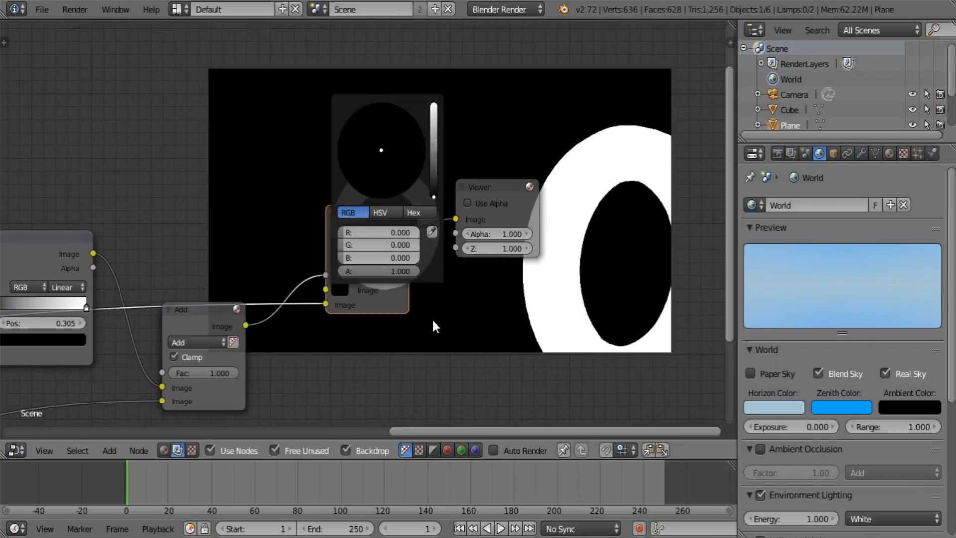
# Move the Viewer node farther from the Mix node and show the Mirror's material properties
pyautogui.moveTo(441, 311); pyautogui.dragTo(346, 337, button='middle')
pyautogui.moveTo(390, 220); pyautogui.dragTo(570, 180)
pyautogui.moveTo(405, 269); pyautogui.dragTo(430, 248, button='middle')
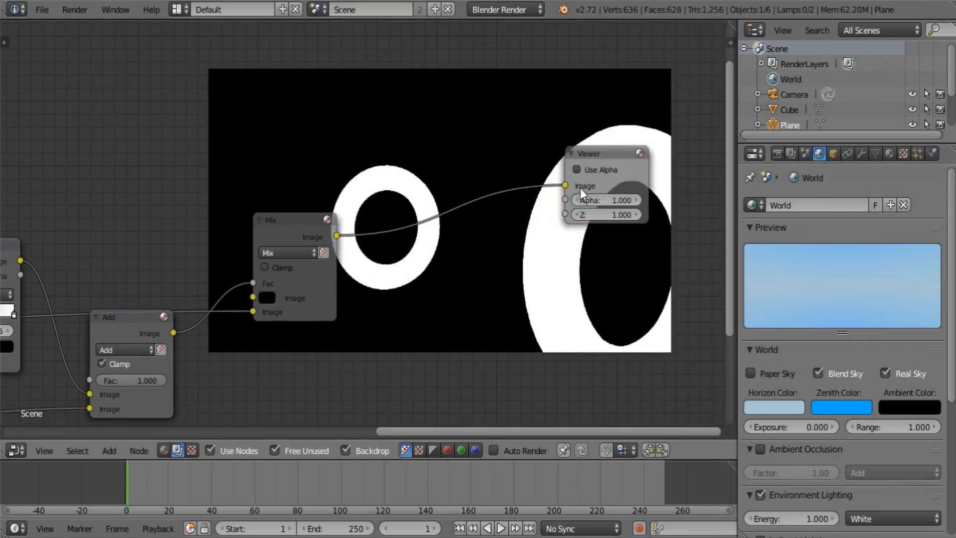
pyautogui.click(889, 152)
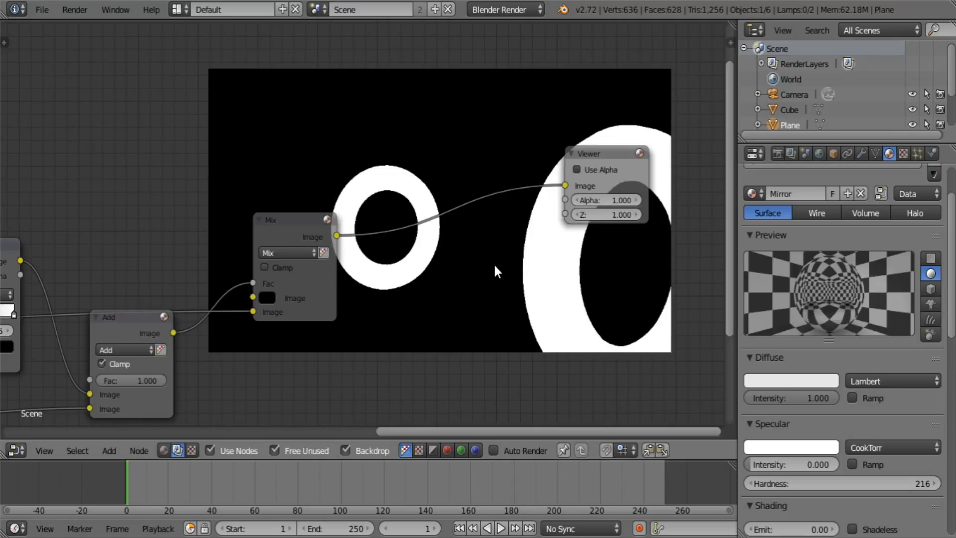
# Add a Glare node on the link between the Mix node and the Viewer
pyautogui.hotkey('shift', 'a')
pyautogui.moveTo(428, 257)
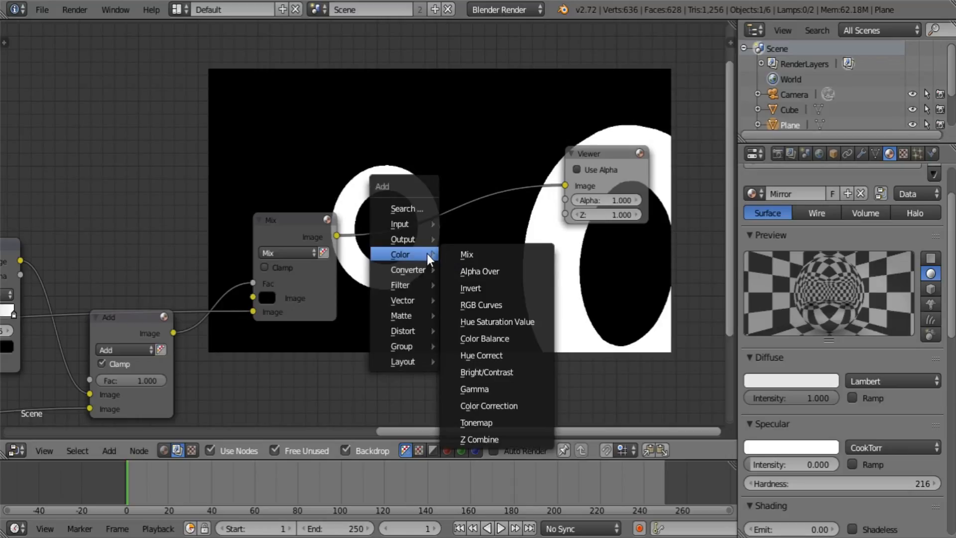
pyautogui.moveTo(411, 281)
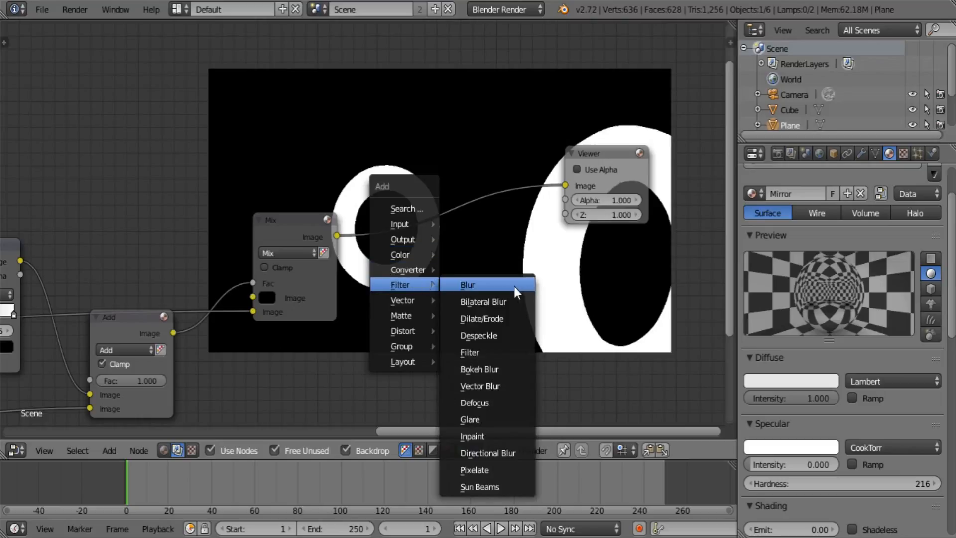
pyautogui.click(512, 419)
pyautogui.click(386, 182)
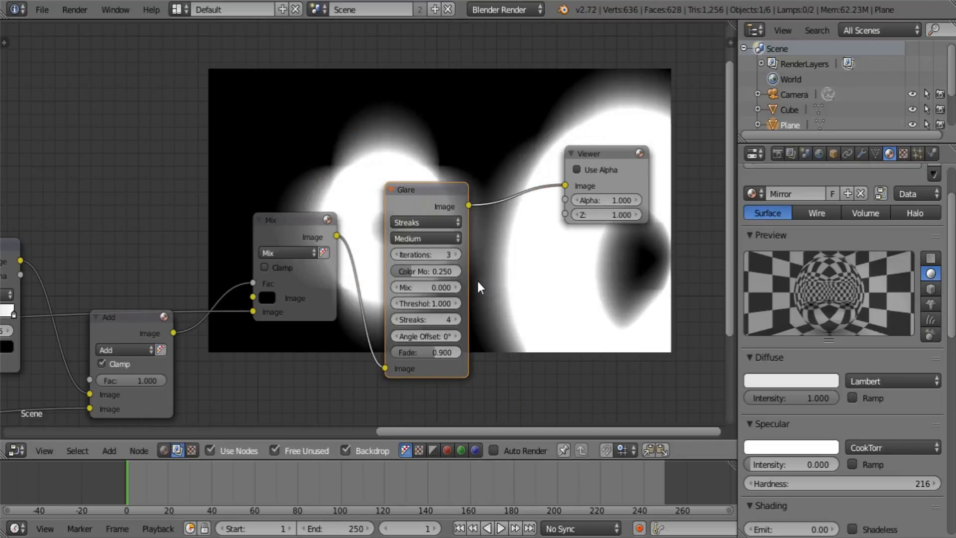
# Set the Glare node's Streaks to 6 and its Angle Offset to 15°
pyautogui.moveTo(477, 281); pyautogui.dragTo(417, 230, button='middle')
pyautogui.click(409, 270)
pyautogui.click(409, 271)
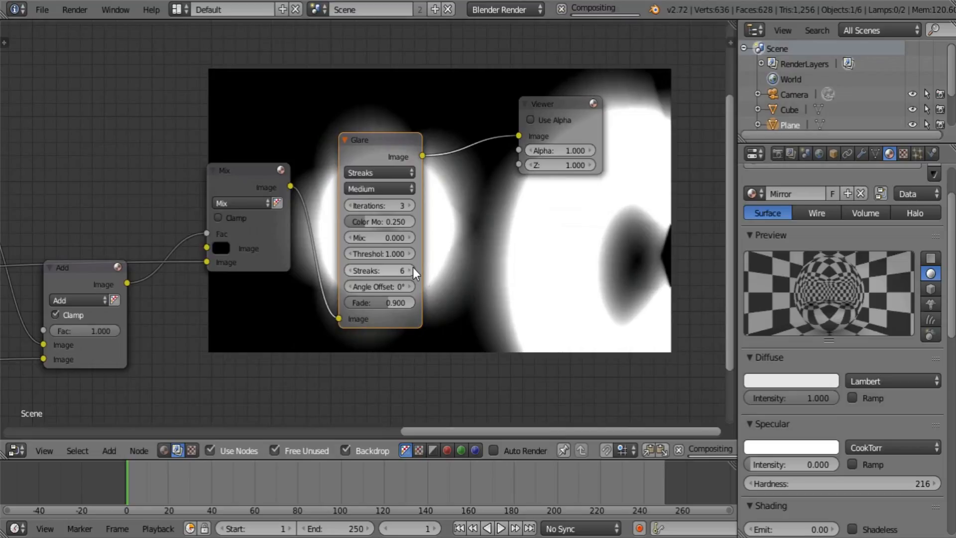
pyautogui.click(381, 285)
pyautogui.write('15')
pyautogui.press('Return')
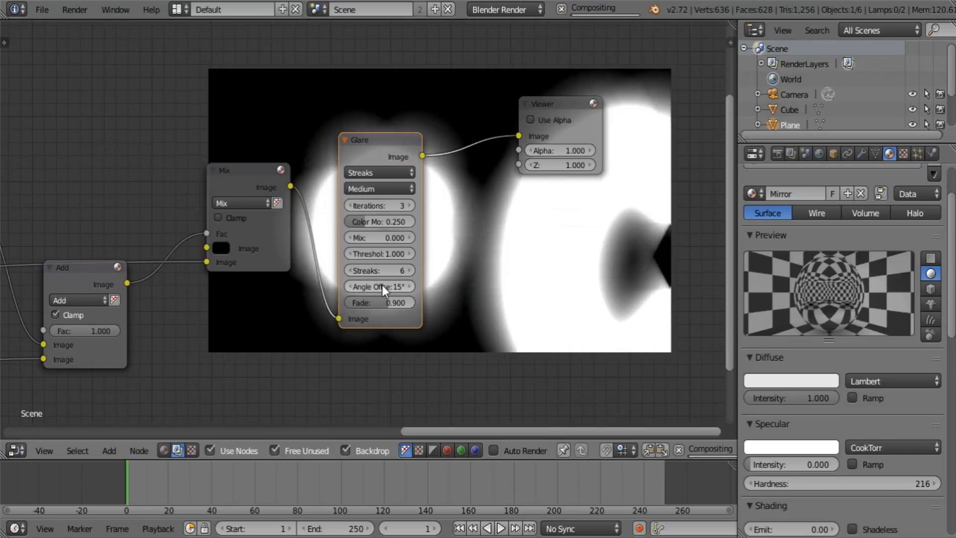
# Set the Glare node's Mix to 1.000, Threshold to 0.000 and Color Modulation to 0.750
pyautogui.scroll(2, 448, 269)
pyautogui.moveTo(401, 329); pyautogui.dragTo(361, 324, button='middle')
pyautogui.moveTo(344, 244); pyautogui.dragTo(714, 243)
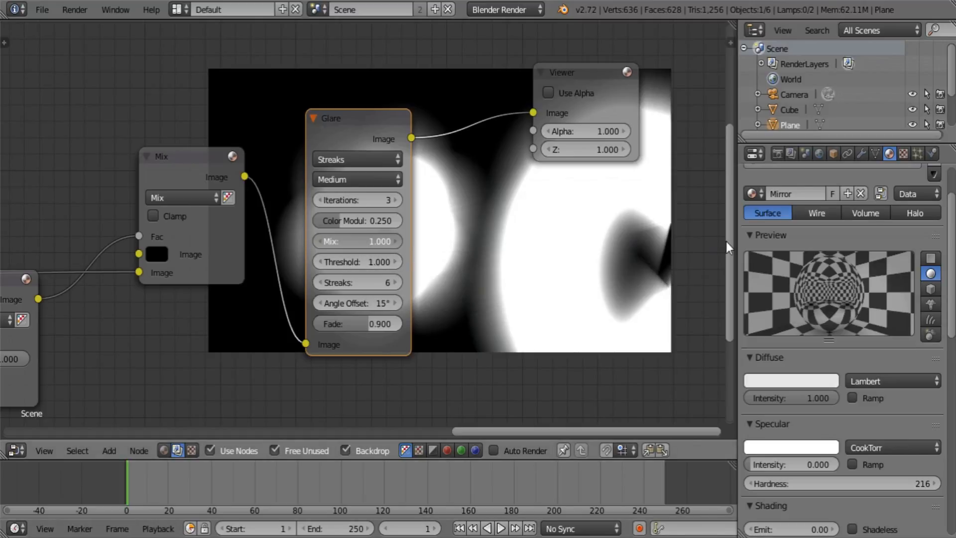
pyautogui.moveTo(359, 263); pyautogui.dragTo(58, 255)
pyautogui.moveTo(365, 298); pyautogui.dragTo(366, 320, button='middle')
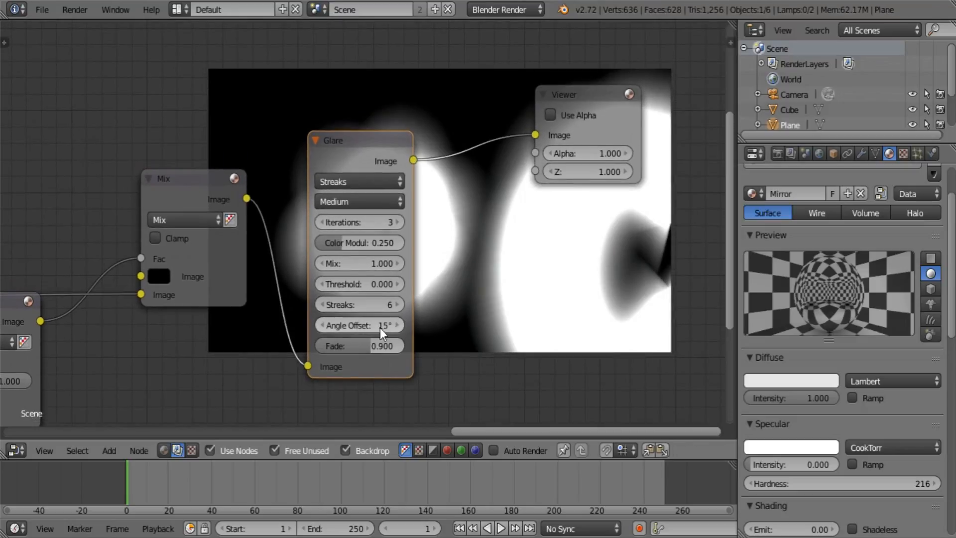
pyautogui.moveTo(437, 332); pyautogui.dragTo(367, 345, button='middle')
pyautogui.moveTo(285, 256); pyautogui.dragTo(327, 254)
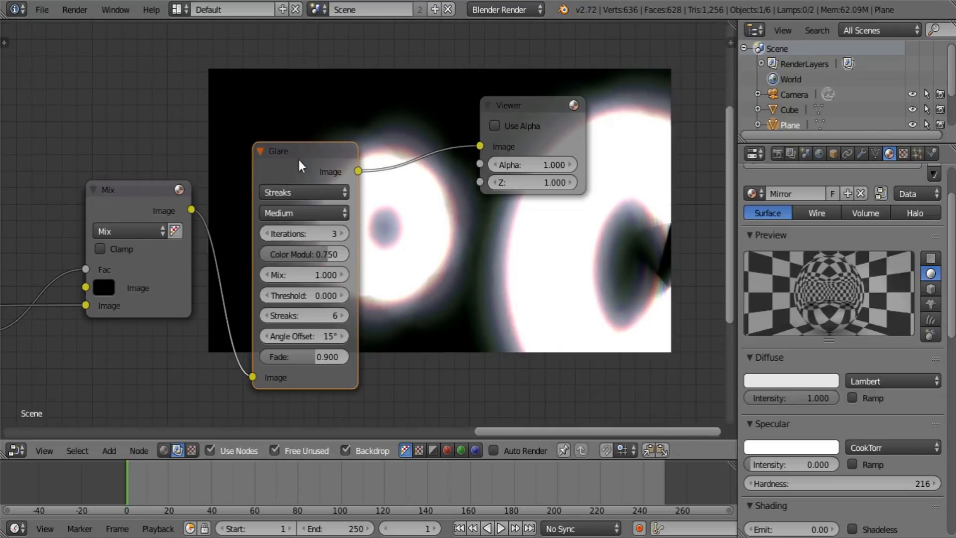
# Duplicate the Glare node, feed the copy from the Mix node's Image output and place it below the original
pyautogui.moveTo(323, 230); pyautogui.dragTo(351, 87, button='middle')
pyautogui.hotkey('shift', 'd')
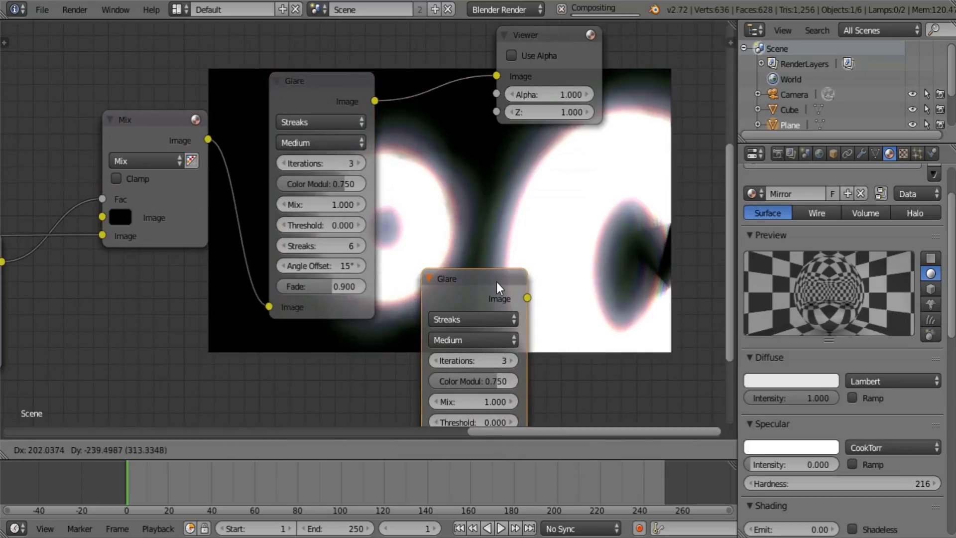
pyautogui.click(497, 282)
pyautogui.moveTo(219, 66); pyautogui.dragTo(442, 429)
pyautogui.moveTo(478, 210); pyautogui.dragTo(345, 263)
# Set the duplicated Glare node's type to Ghosts and connect its output to the Viewer
pyautogui.click(324, 306)
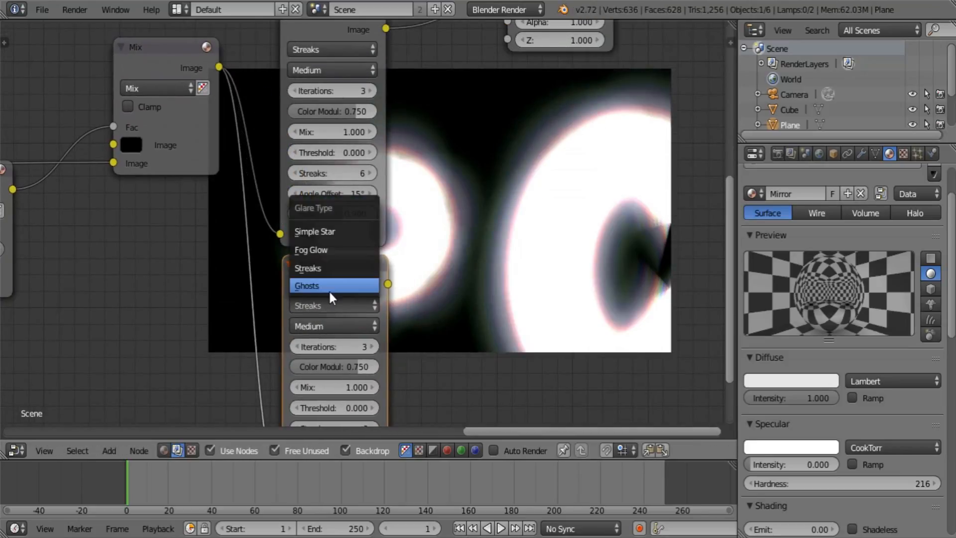
pyautogui.click(329, 286)
pyautogui.moveTo(401, 262); pyautogui.dragTo(397, 305, button='middle')
pyautogui.moveTo(350, 337); pyautogui.dragTo(470, 56)
pyautogui.moveTo(541, 45); pyautogui.dragTo(572, 191)
# Set the Ghosts Glare node's Iterations to 2 and Color Modulation to 0.909
pyautogui.scroll(1, 394, 353)
pyautogui.moveTo(393, 353); pyautogui.dragTo(443, 207, button='middle')
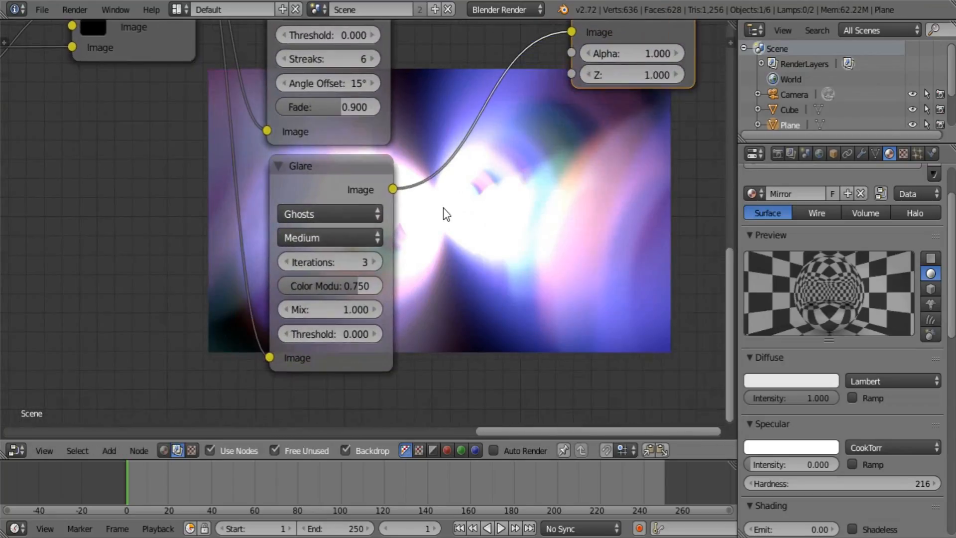
pyautogui.click(286, 261)
pyautogui.moveTo(329, 292); pyautogui.dragTo(407, 284)
pyautogui.moveTo(319, 301); pyautogui.dragTo(294, 315, button='middle')
pyautogui.moveTo(313, 322); pyautogui.dragTo(734, 307)
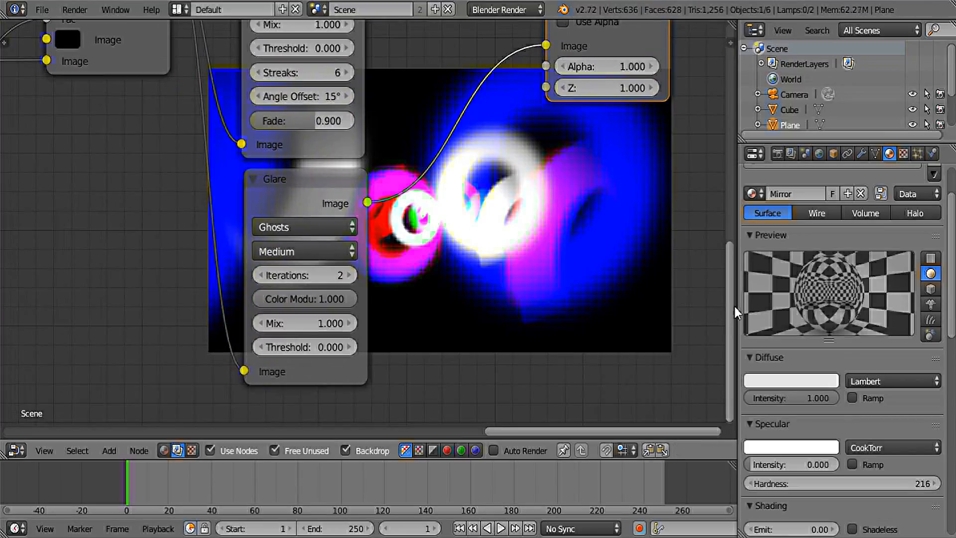
pyautogui.moveTo(413, 264); pyautogui.dragTo(371, 264, button='middle')
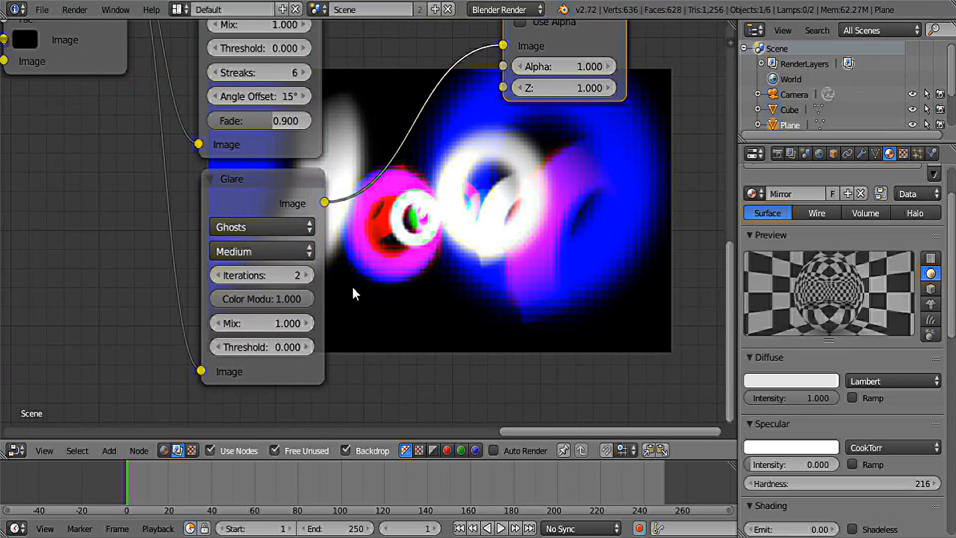
pyautogui.moveTo(276, 291); pyautogui.dragTo(267, 297)
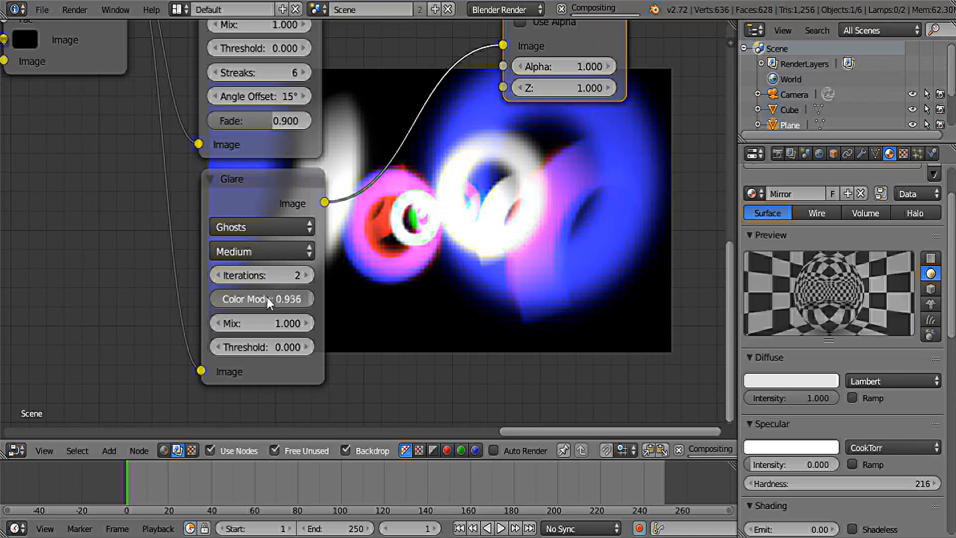
# Add a Mix node before the Viewer, with the Streaks glare in its first Image input and the Ghosts glare in its second
pyautogui.scroll(-3, 384, 318)
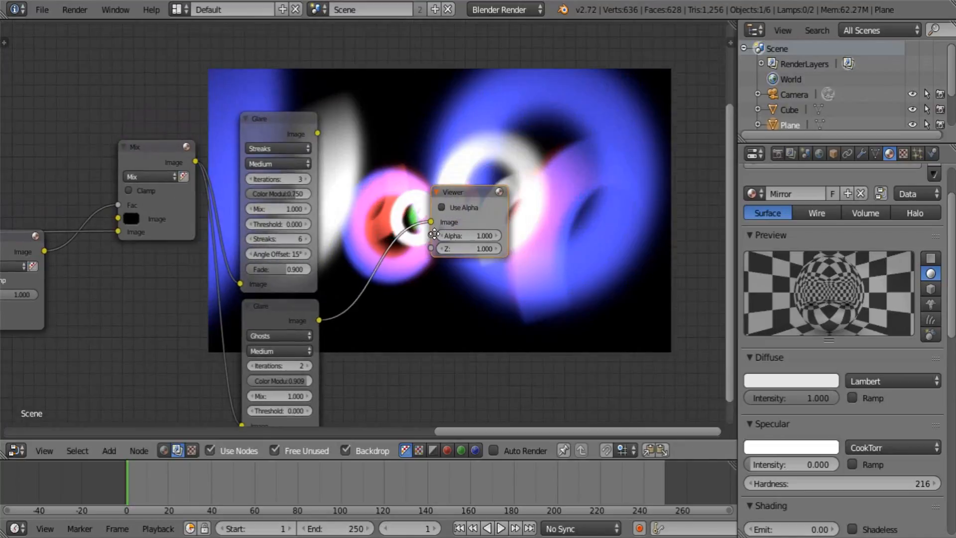
pyautogui.hotkey('shift', 'a')
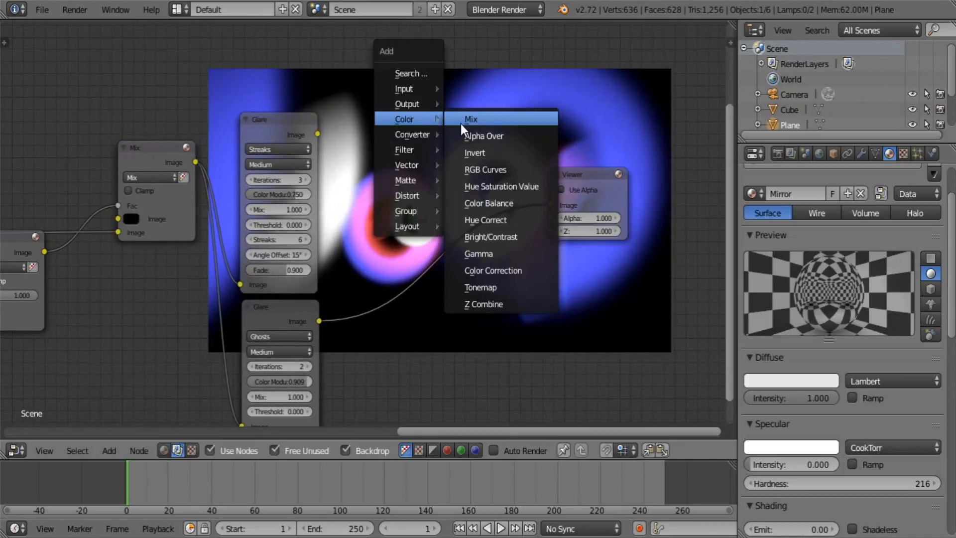
pyautogui.click(461, 124)
pyautogui.click(435, 151)
pyautogui.moveTo(314, 132); pyautogui.dragTo(436, 230)
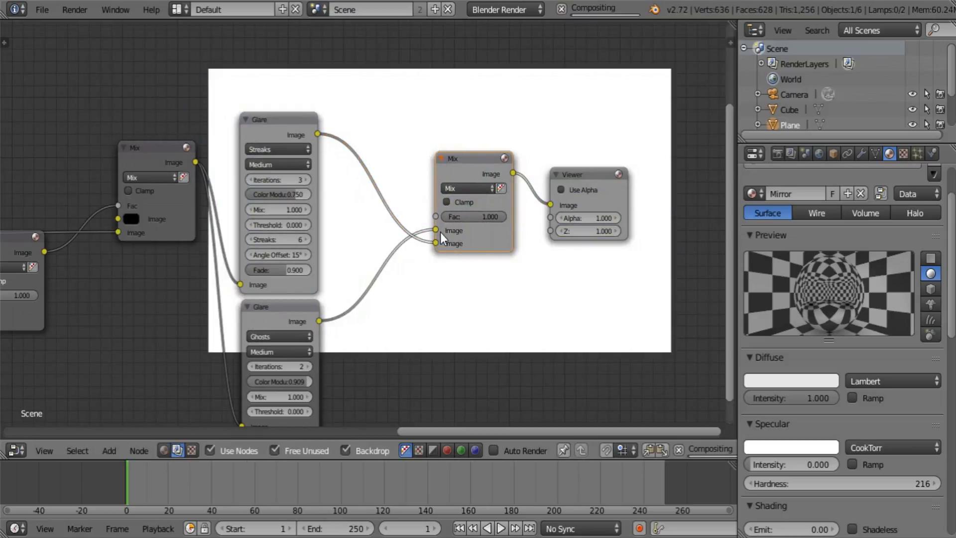
# Set the glare-combining Mix node's blend type to Add and its Fac to 0.436
pyautogui.scroll(2, 421, 179)
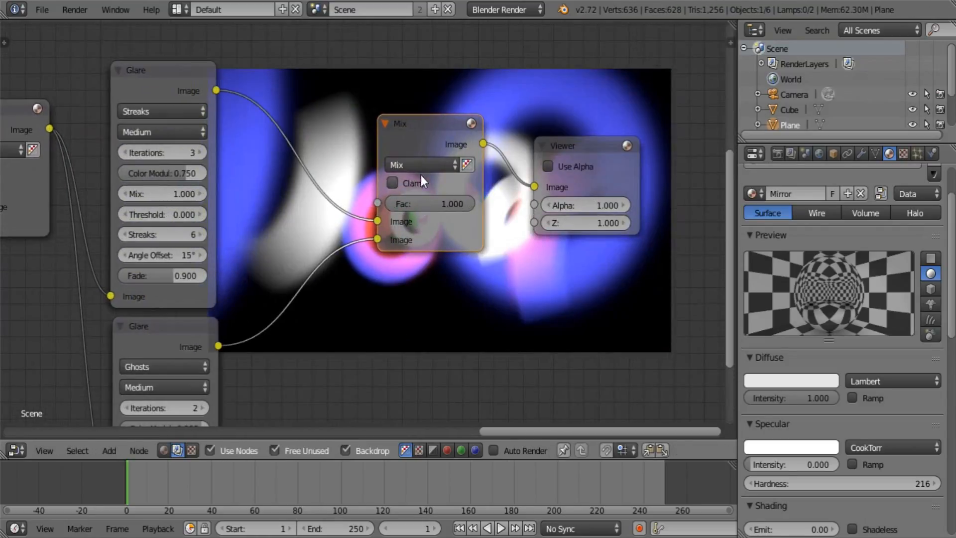
pyautogui.click(421, 168)
pyautogui.click(431, 206)
pyautogui.moveTo(431, 206); pyautogui.dragTo(388, 205)
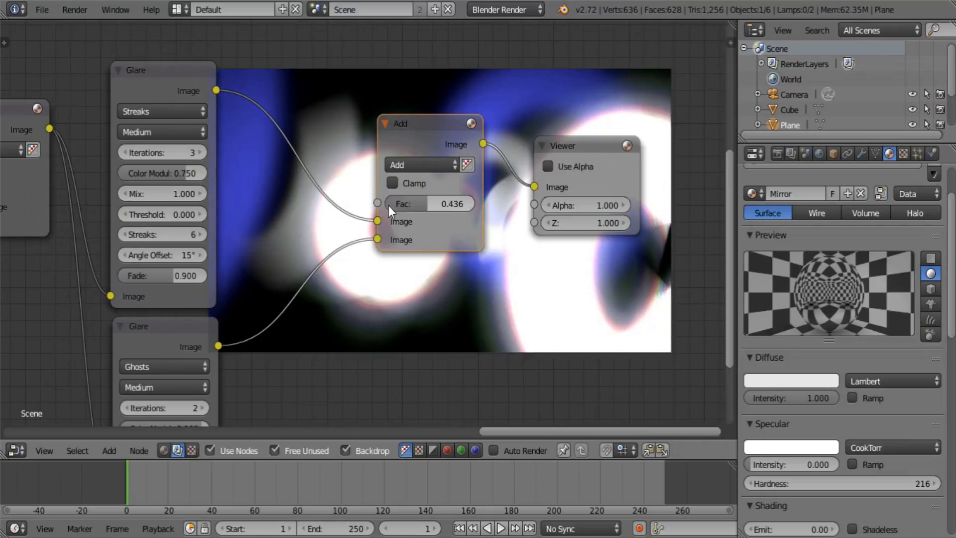
# Duplicate the glare Add node onto the Viewer link and route the combined glare into the copy's second Image input
pyautogui.moveTo(568, 142); pyautogui.dragTo(677, 96)
pyautogui.scroll(-2, 539, 189)
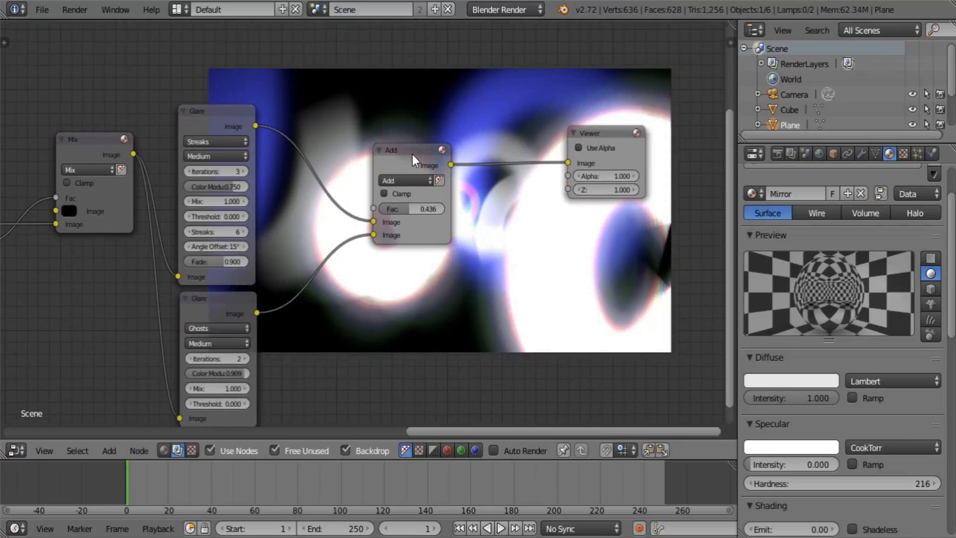
pyautogui.hotkey('shift', 'd')
pyautogui.click(503, 173)
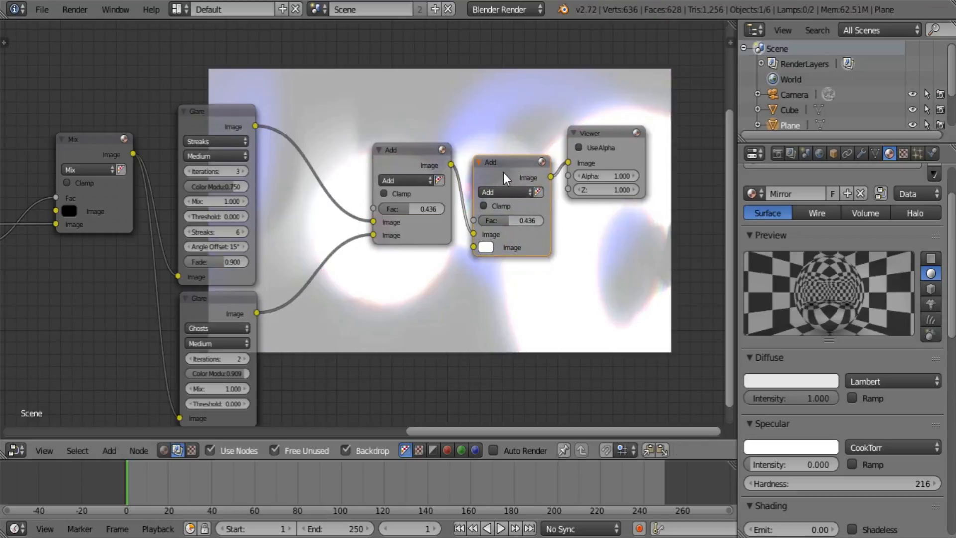
pyautogui.moveTo(503, 172); pyautogui.dragTo(489, 258)
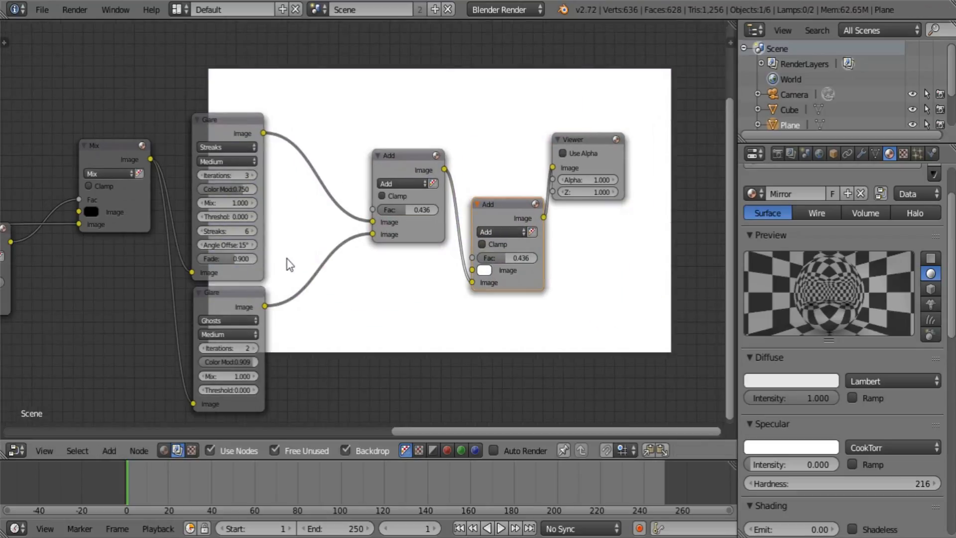
# Connect the Render Layers Image output to the final Add node's first Image input and move the Viewer farther away
pyautogui.scroll(-5, 381, 225)
pyautogui.moveTo(110, 215); pyautogui.dragTo(168, 209, button='middle')
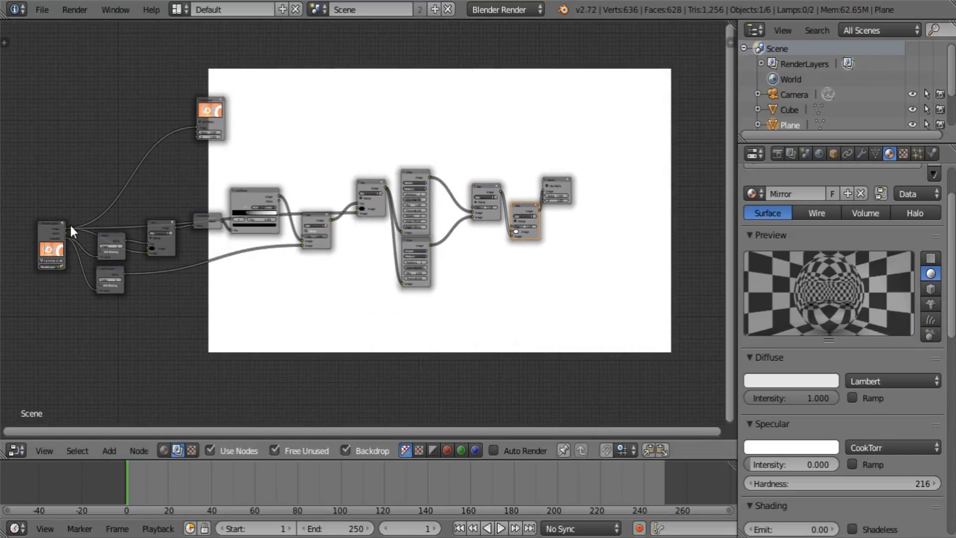
pyautogui.moveTo(67, 228); pyautogui.dragTo(512, 232)
pyautogui.moveTo(582, 217); pyautogui.dragTo(348, 324, button='middle')
pyautogui.scroll(3, 438, 241)
pyautogui.moveTo(378, 261); pyautogui.dragTo(466, 257)
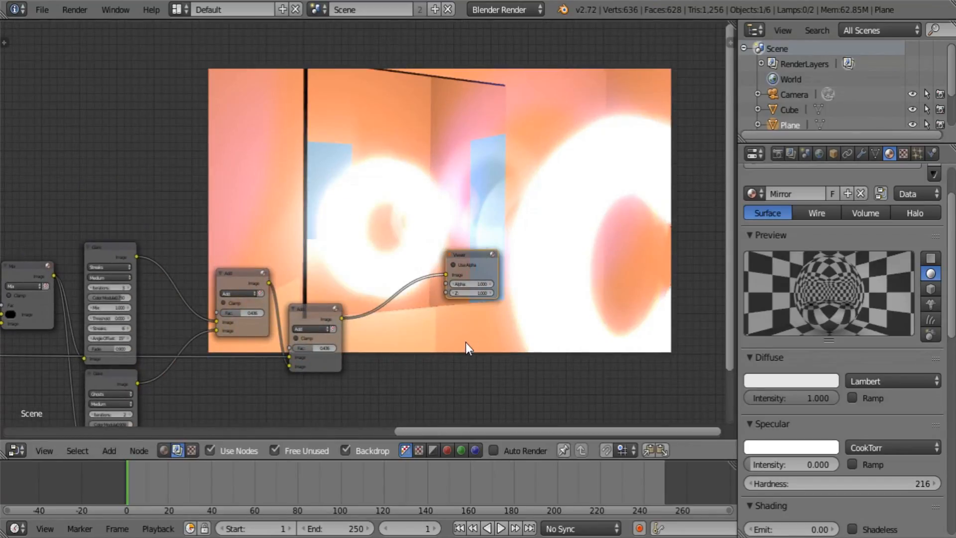
pyautogui.moveTo(465, 342); pyautogui.dragTo(325, 127, button='middle')
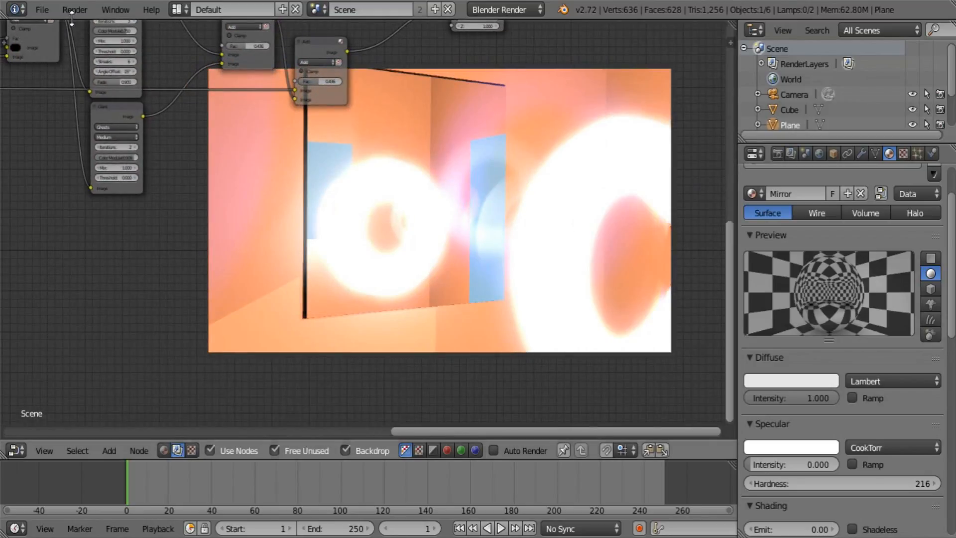
# Switch the node editor area to the 3D View
pyautogui.click(45, 10)
pyautogui.click(20, 448)
pyautogui.click(34, 433)
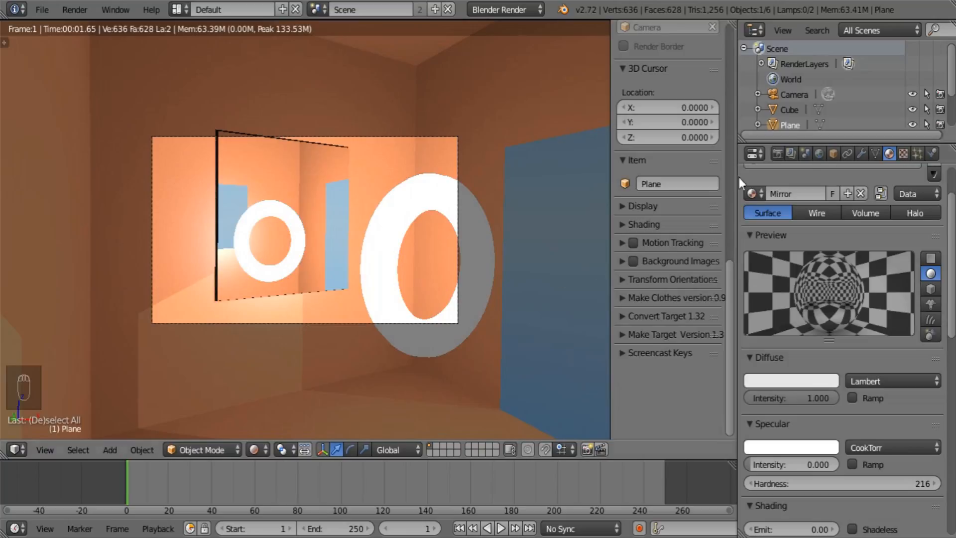
# Set the Point lamp's energy to 0.5
pyautogui.scroll(-2, 831, 107)
pyautogui.click(789, 90)
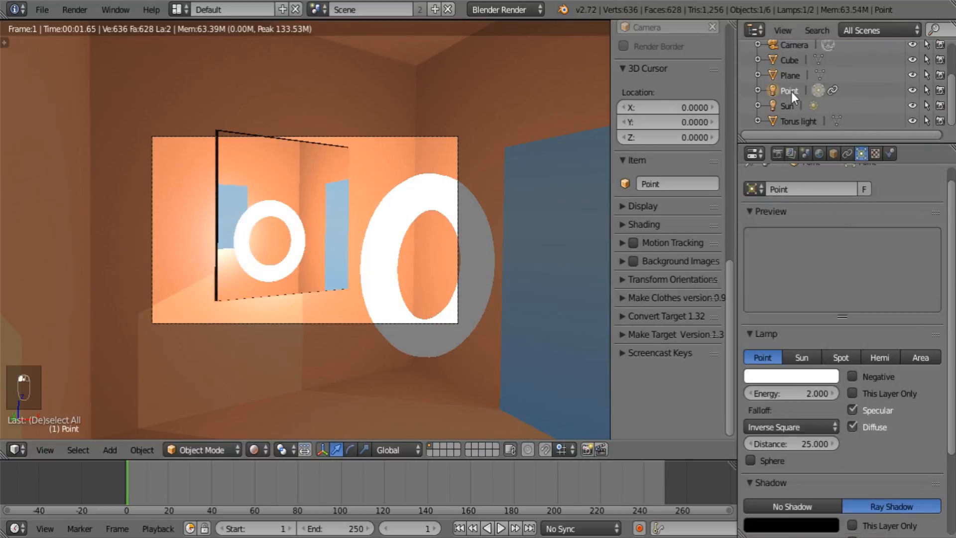
pyautogui.click(786, 396)
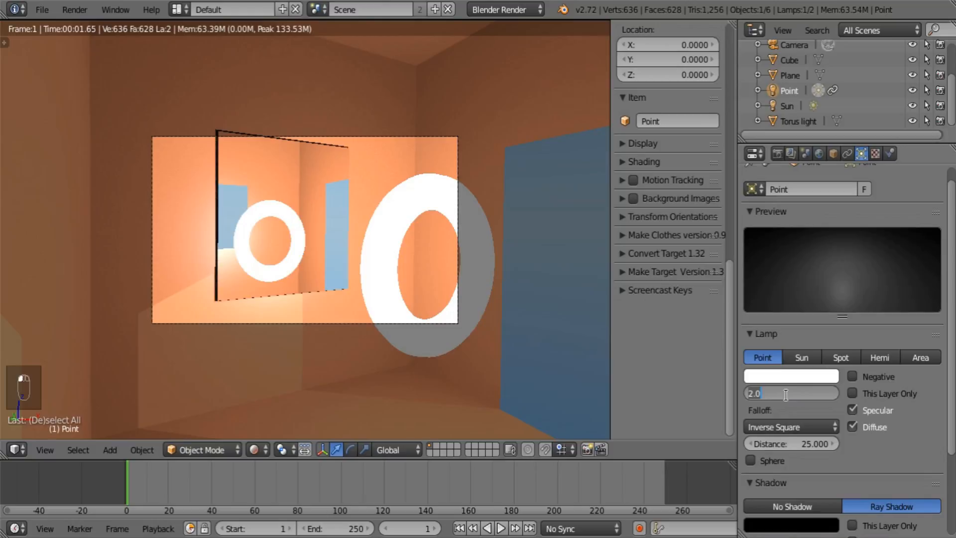
pyautogui.write('1')
pyautogui.press('Return')
pyautogui.click(785, 395)
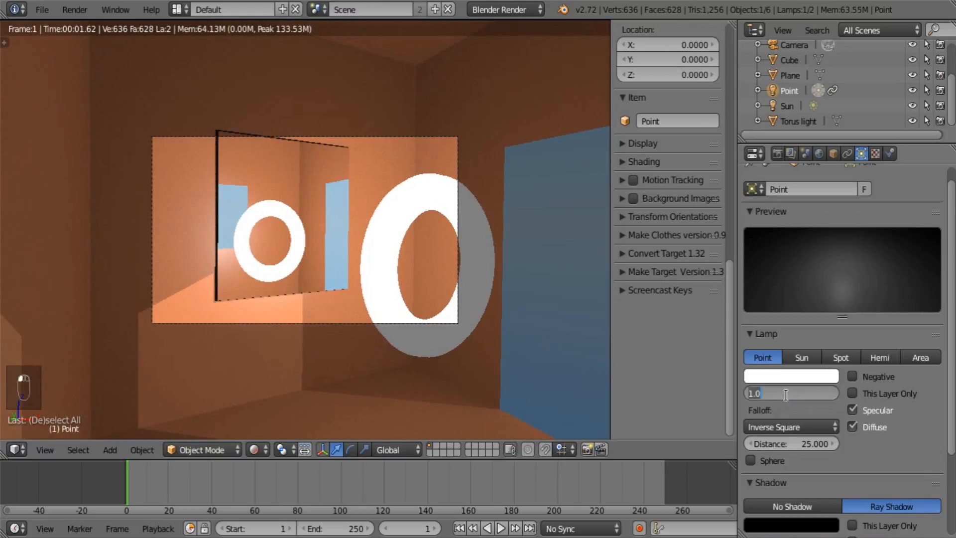
pyautogui.write('0.5')
pyautogui.press('Return')
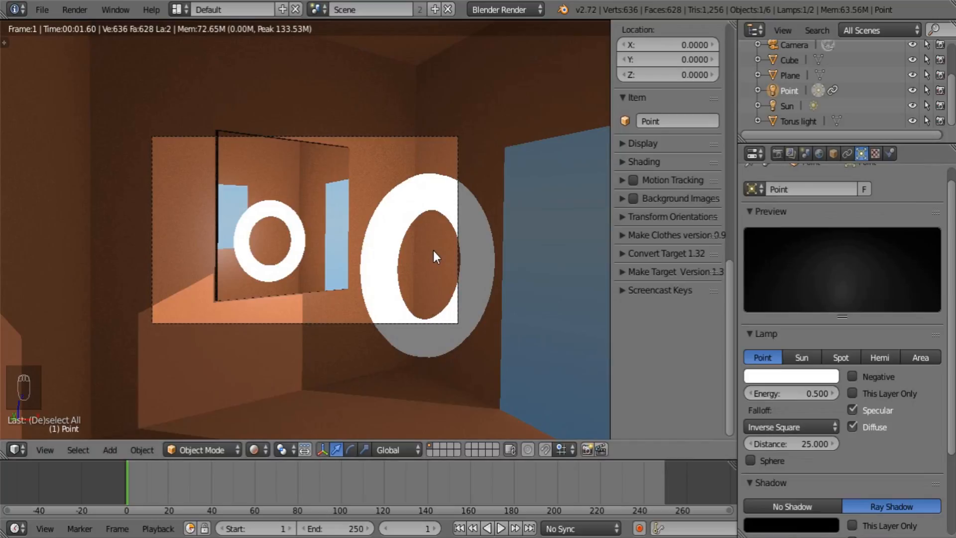
# Render the scene with the dimmer lamp and switch the render view to the compositing node editor
pyautogui.press('F12')
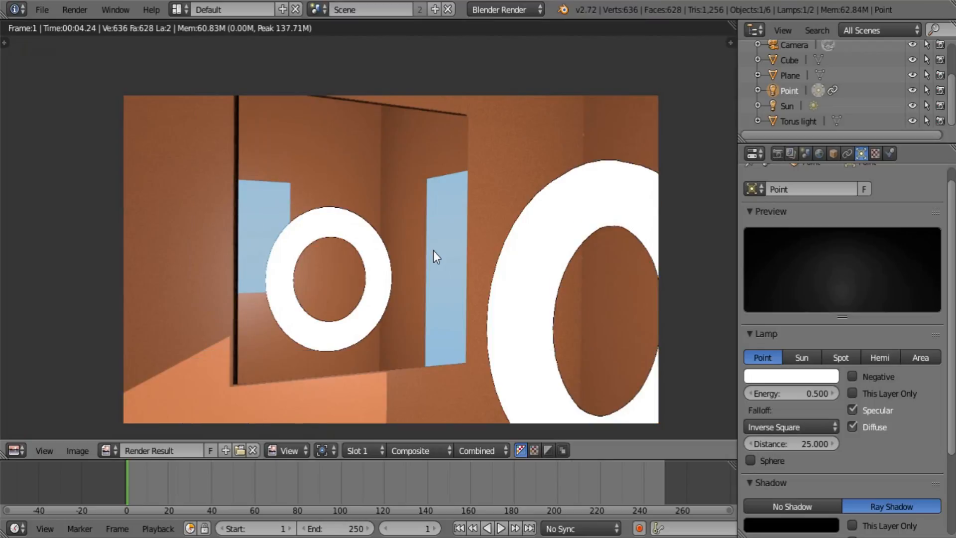
pyautogui.click(15, 450)
pyautogui.click(61, 264)
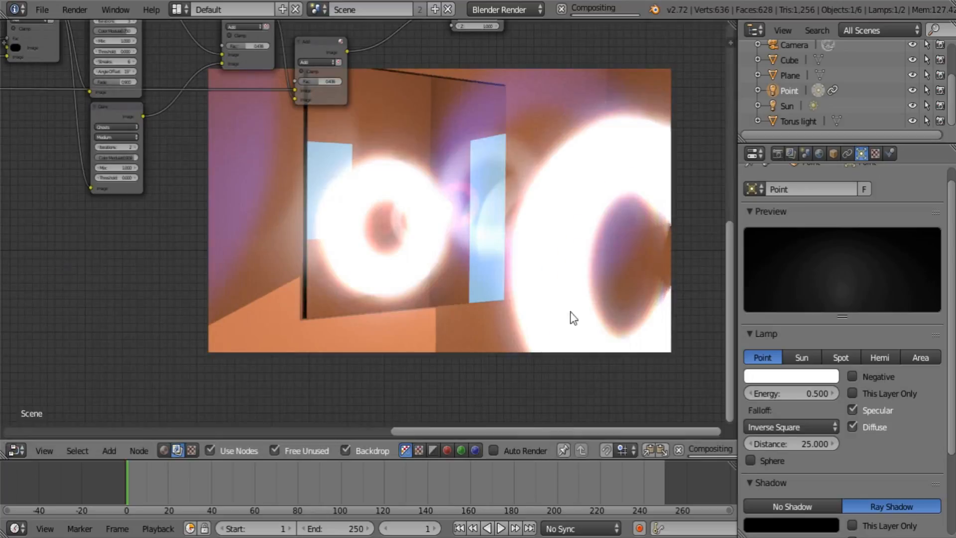
# Add a Viewer node below the mirror branch and connect the mirror Mix node's Image output to it
pyautogui.moveTo(267, 117); pyautogui.dragTo(550, 161, button='middle')
pyautogui.moveTo(421, 199); pyautogui.dragTo(735, 263, button='middle')
pyautogui.moveTo(423, 270); pyautogui.dragTo(610, 224, button='middle')
pyautogui.scroll(2, 493, 278)
pyautogui.moveTo(538, 242); pyautogui.dragTo(403, 258, button='middle')
pyautogui.moveTo(571, 250); pyautogui.dragTo(382, 300, button='middle')
pyautogui.moveTo(277, 277); pyautogui.dragTo(320, 262, button='middle')
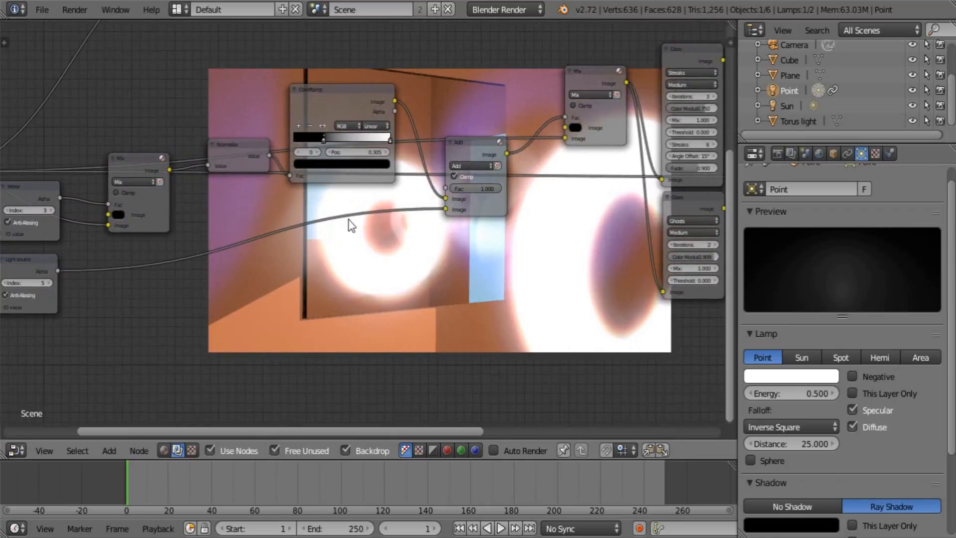
pyautogui.scroll(1, 349, 219)
pyautogui.moveTo(277, 288); pyautogui.dragTo(351, 253, button='middle')
pyautogui.hotkey('shift', 'a')
pyautogui.moveTo(392, 276)
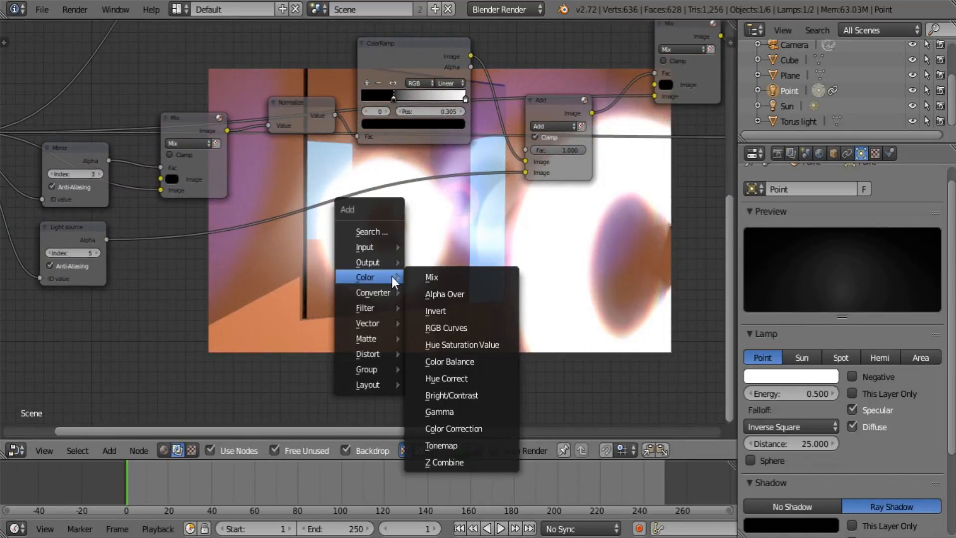
pyautogui.click(438, 278)
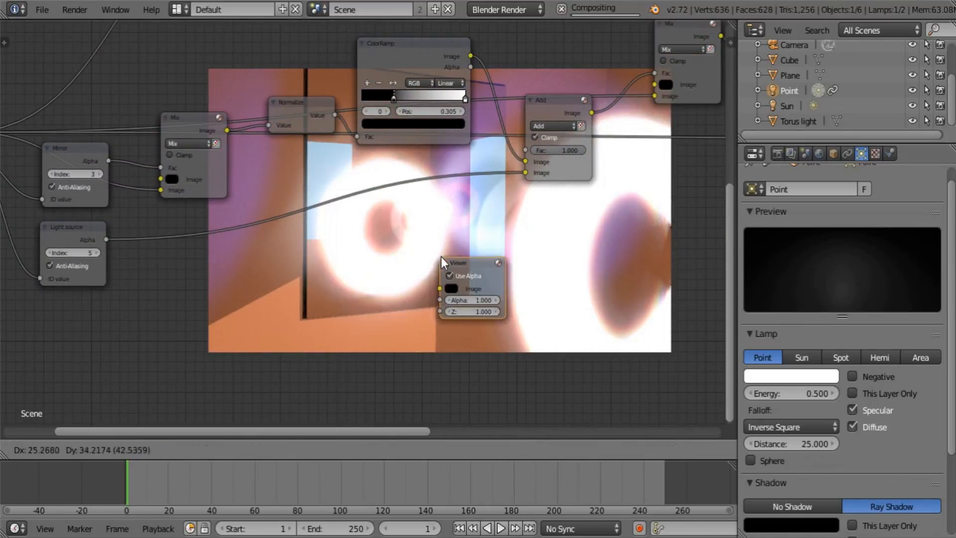
pyautogui.click(442, 256)
pyautogui.moveTo(227, 131); pyautogui.dragTo(441, 287)
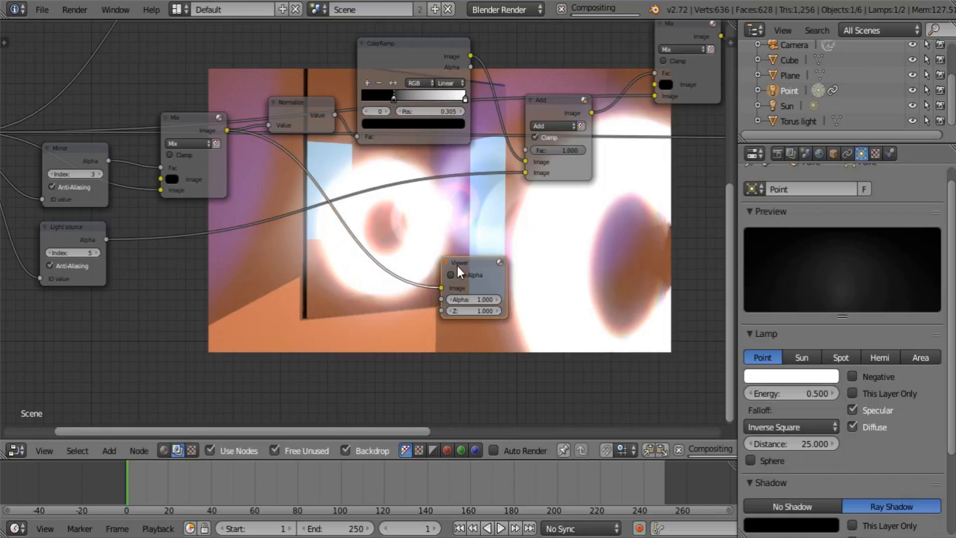
# Insert a ColorRamp node on the link between the mirror Mix node and the new Viewer
pyautogui.scroll(2, 401, 297)
pyautogui.hotkey('shift', 'a')
pyautogui.moveTo(291, 354)
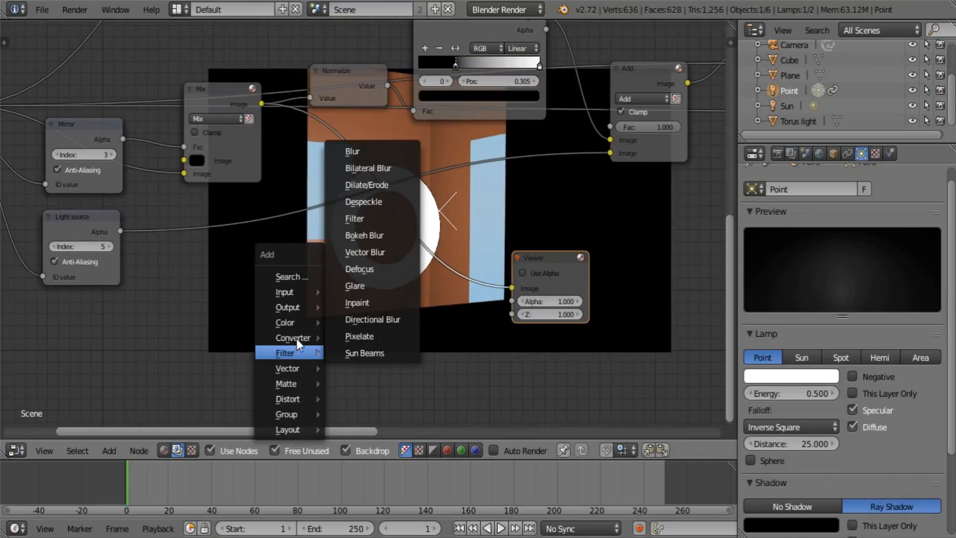
pyautogui.moveTo(292, 337)
pyautogui.click(351, 135)
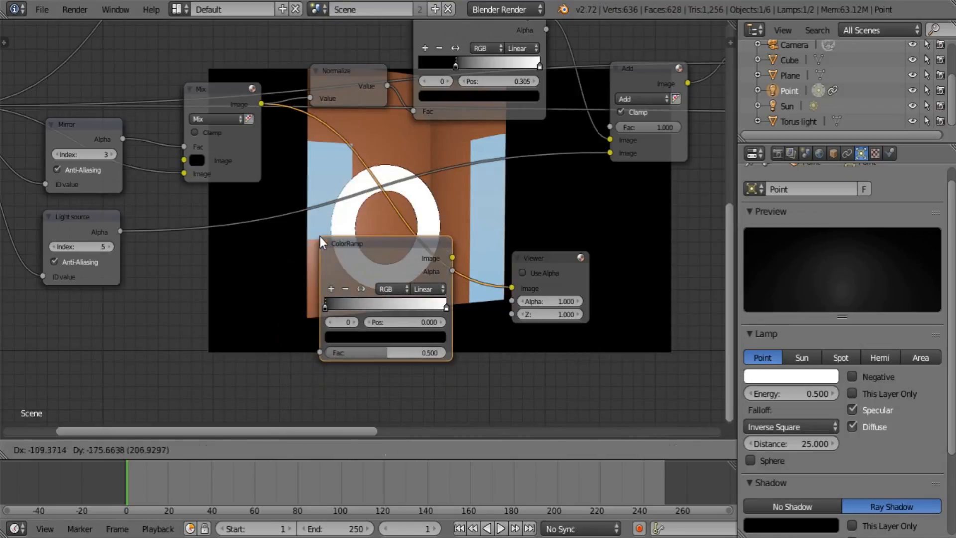
pyautogui.click(320, 236)
# Test the new ColorRamp by raising its black stop to about 0.882, and return the stop to 0
pyautogui.scroll(2, 338, 379)
pyautogui.moveTo(316, 341); pyautogui.dragTo(459, 339)
pyautogui.moveTo(459, 338); pyautogui.dragTo(492, 326, button='middle')
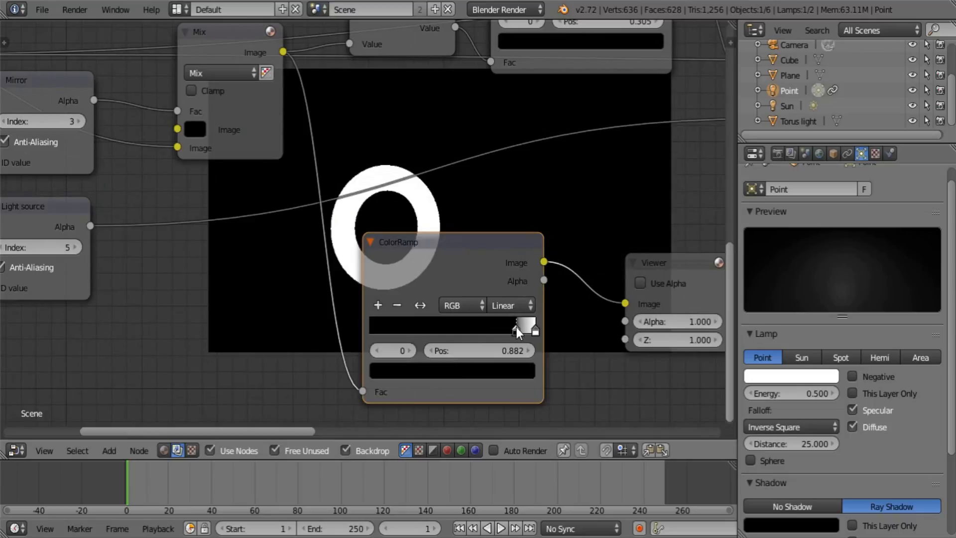
pyautogui.moveTo(516, 327); pyautogui.dragTo(320, 323)
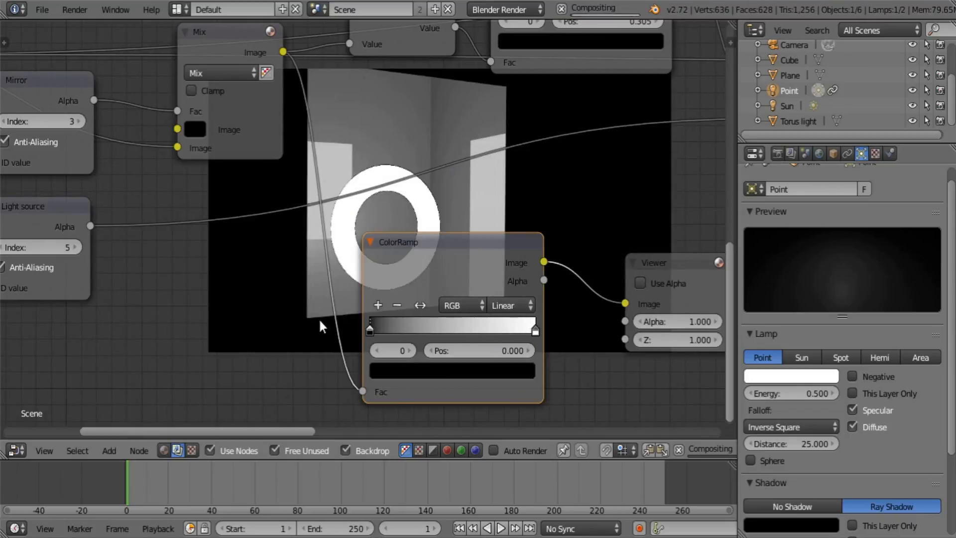
# Delete the test ColorRamp and its Viewer node
pyautogui.scroll(-3, 274, 340)
pyautogui.moveTo(464, 289); pyautogui.dragTo(446, 317, button='middle')
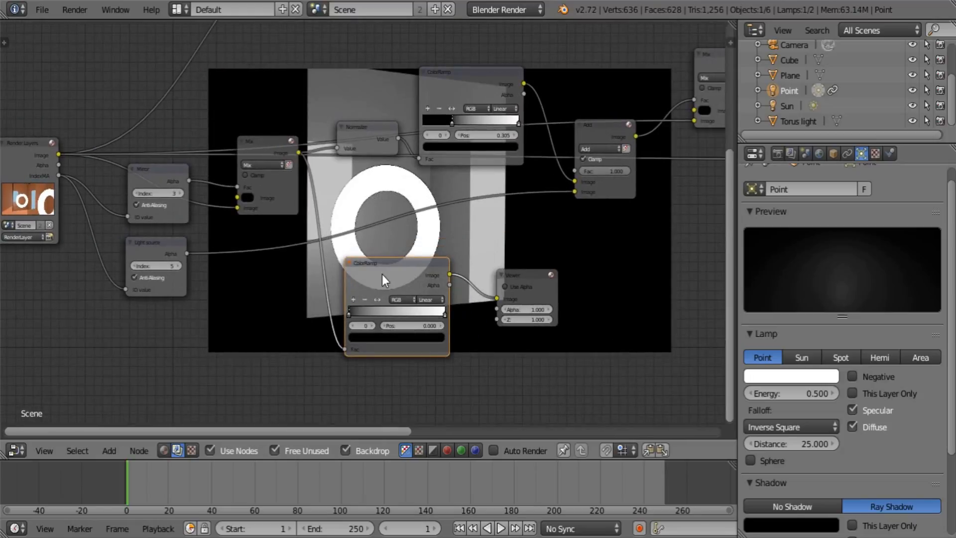
pyautogui.press('x')
pyautogui.click(529, 273)
pyautogui.press('x')
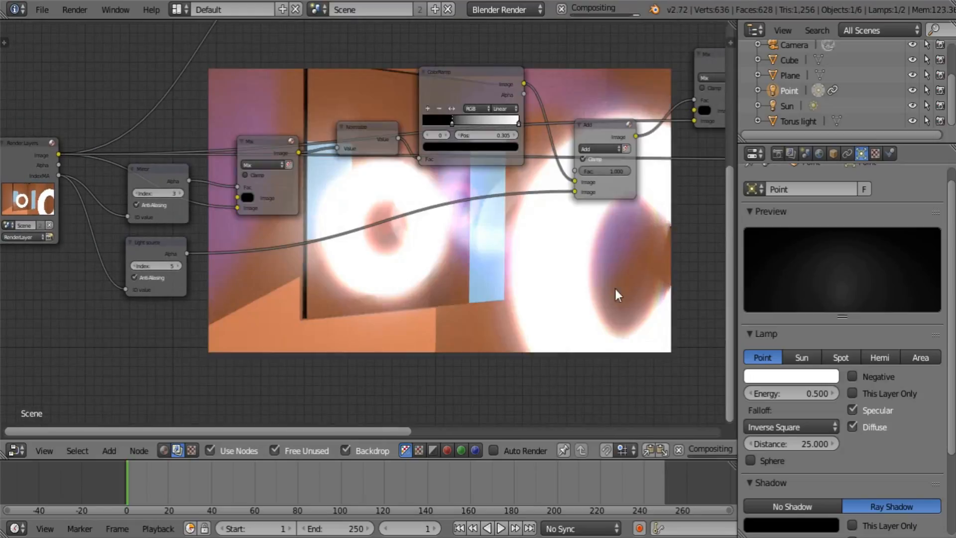
# Switch the node editor area to the 3D View
pyautogui.moveTo(615, 289); pyautogui.dragTo(411, 305, button='middle')
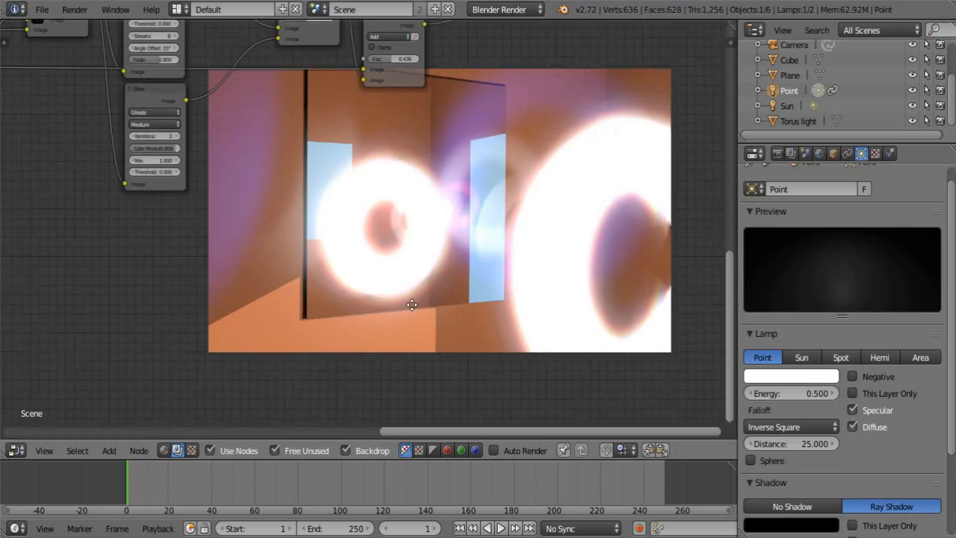
pyautogui.click(17, 450)
pyautogui.click(62, 427)
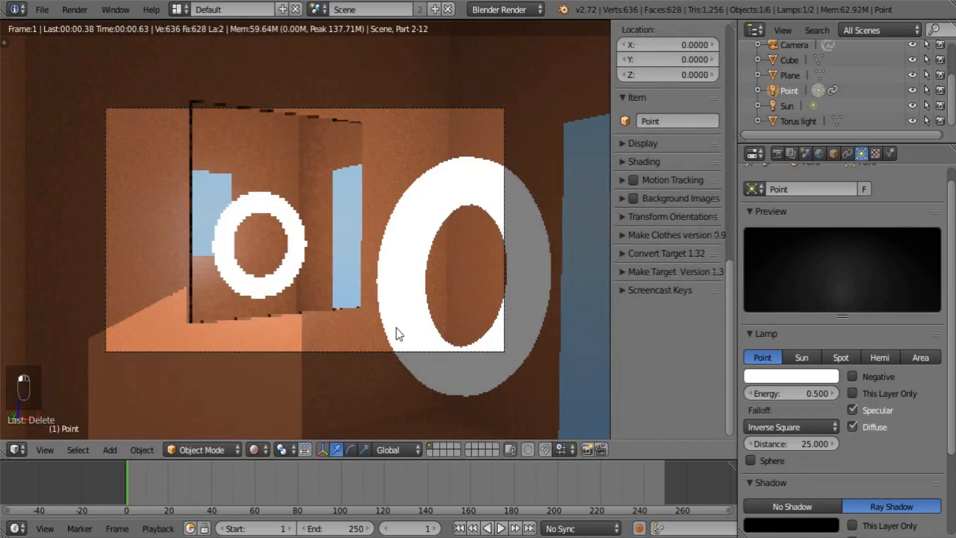
pyautogui.rightClick(395, 352)
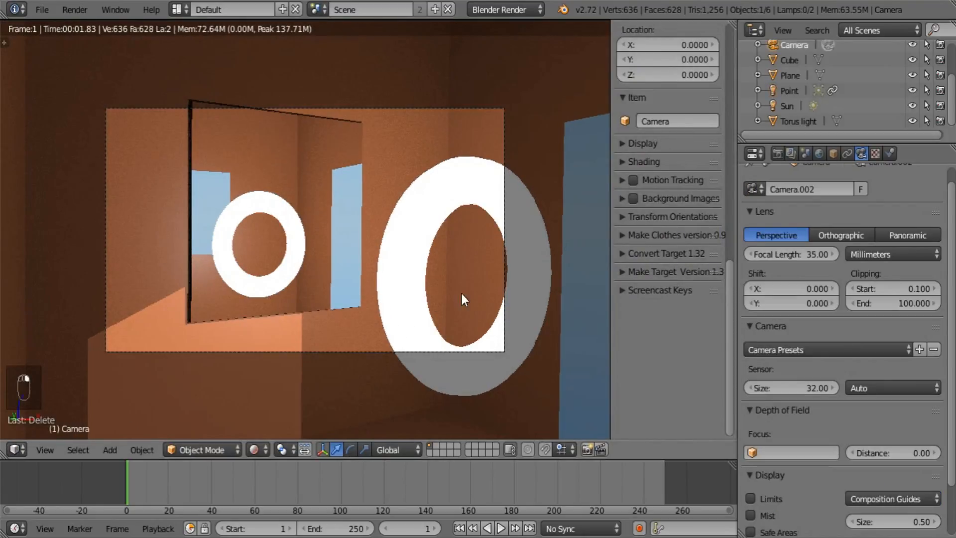
pyautogui.press('r')
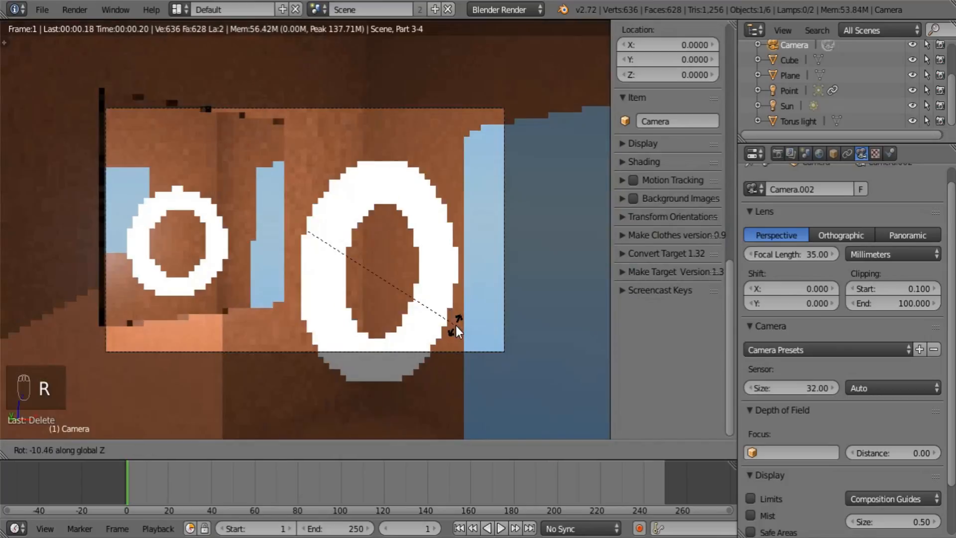
pyautogui.rightClick(469, 319)
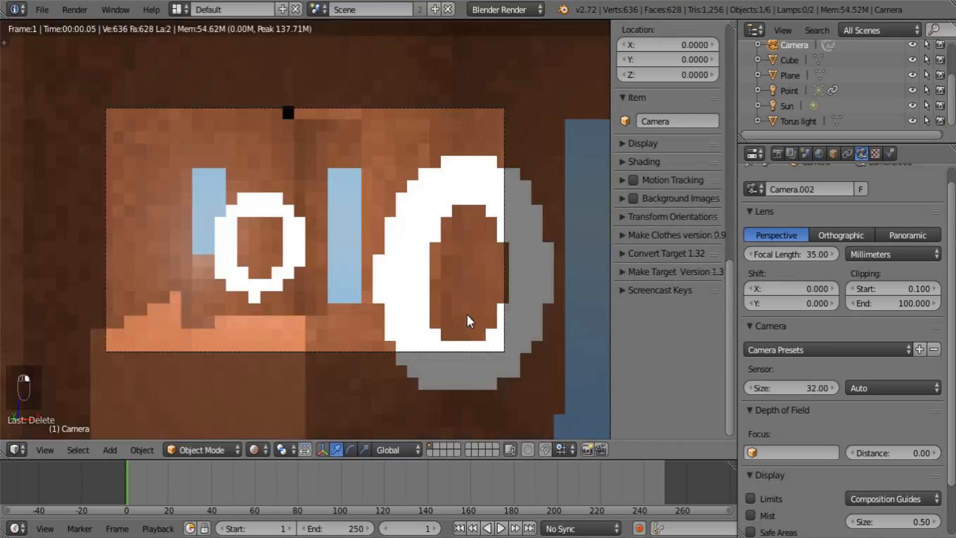
# Move the torus light about -0.24 units along the global X axis
pyautogui.rightClick(513, 219)
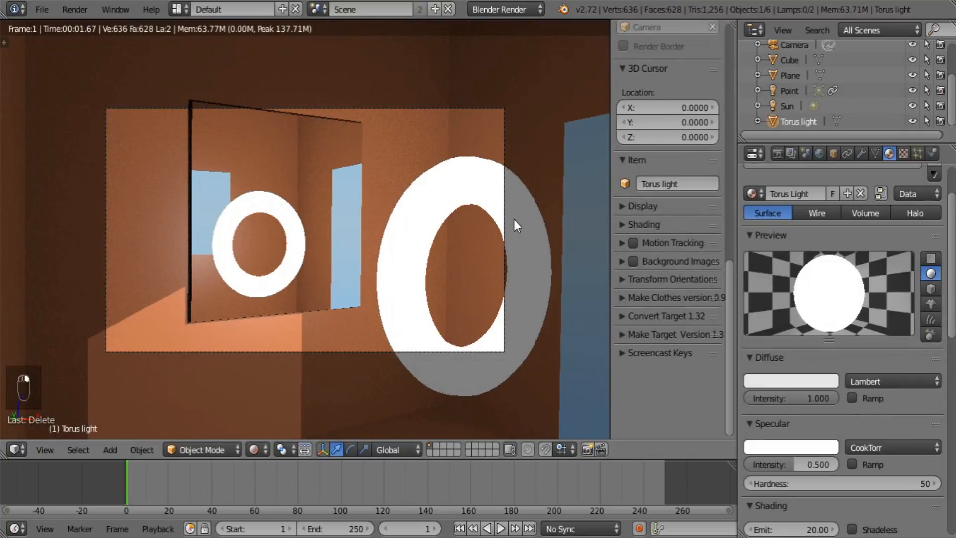
pyautogui.press('g')
pyautogui.press('x')
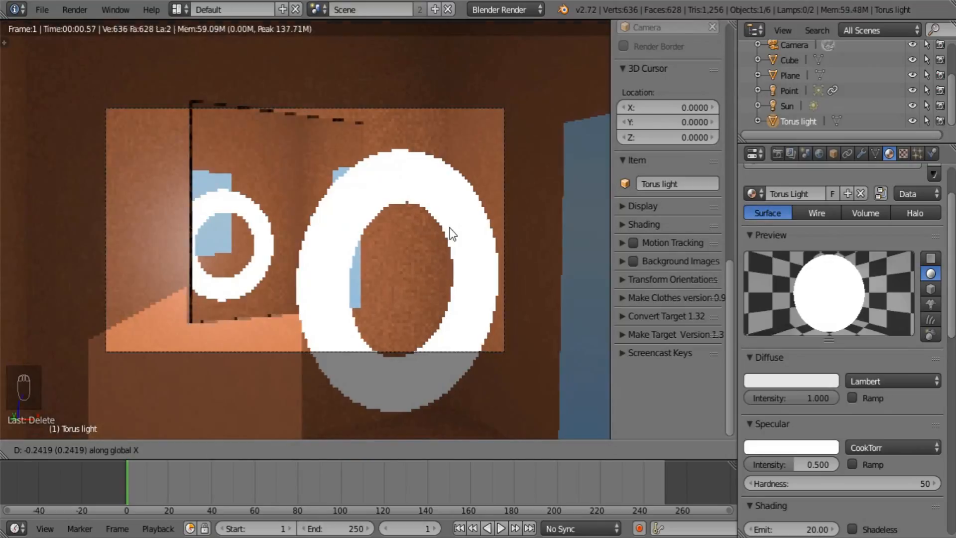
pyautogui.click(450, 233)
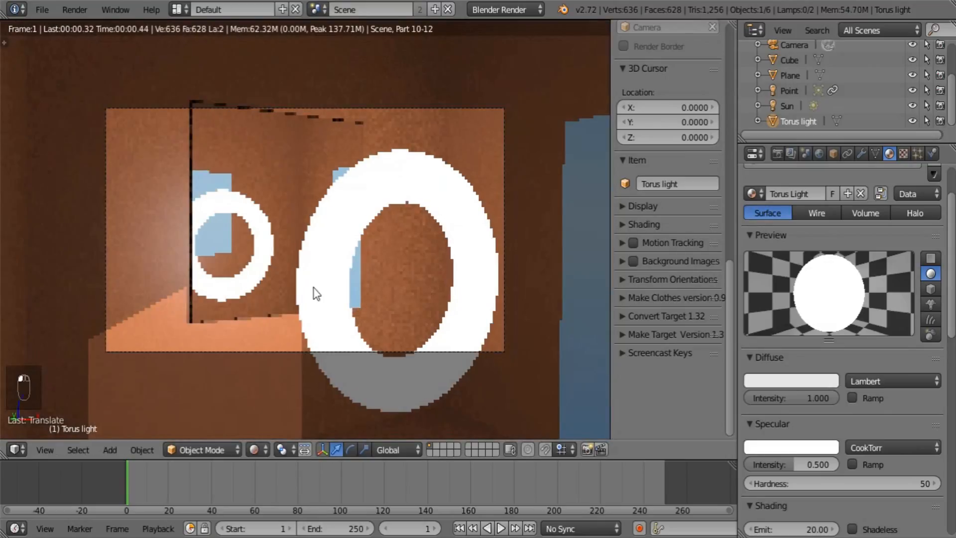
# Render the scene with the repositioned torus and bring back the compositing node editor
pyautogui.press('F12')
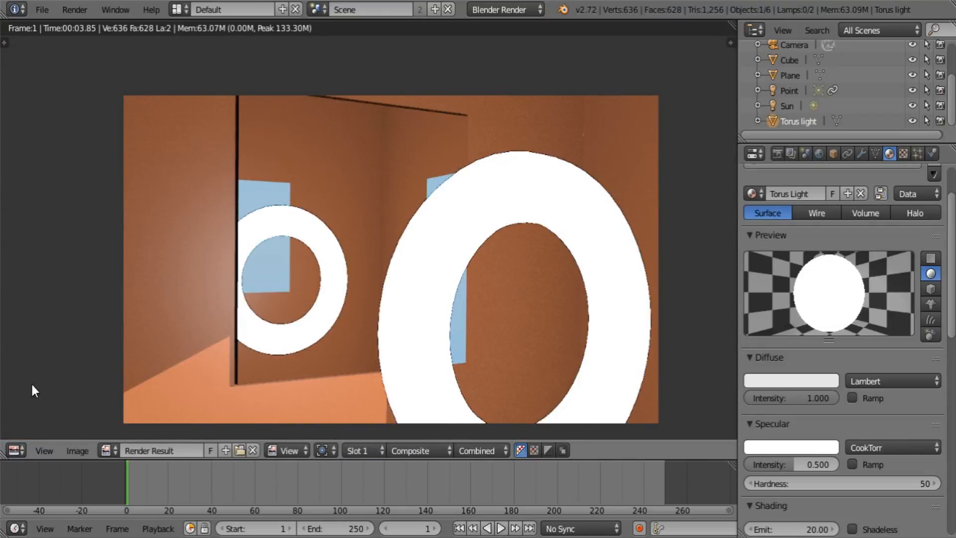
pyautogui.click(15, 450)
pyautogui.click(74, 262)
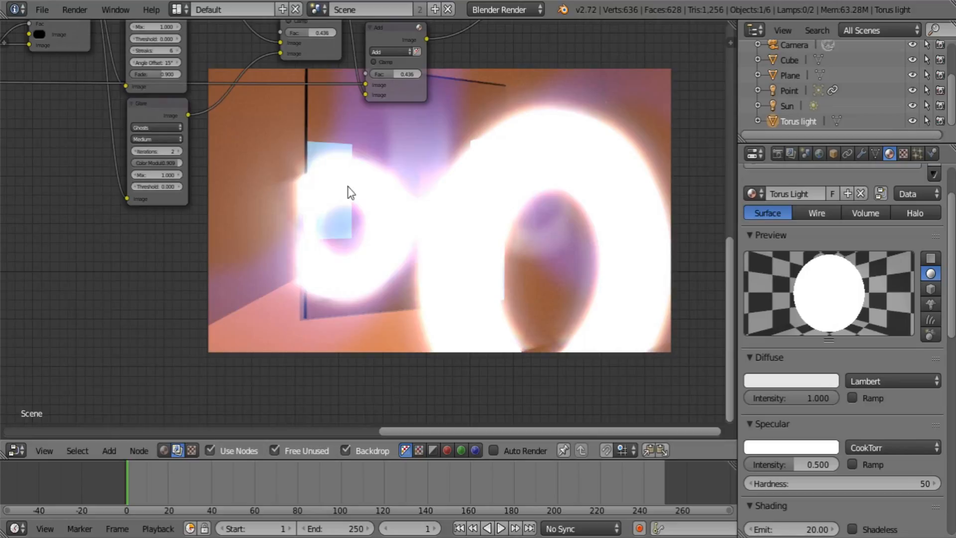
# Review the complete compositing node tree together with the glare result in the backdrop
pyautogui.scroll(-2, 619, 118)
pyautogui.moveTo(495, 141); pyautogui.dragTo(343, 119, button='middle')
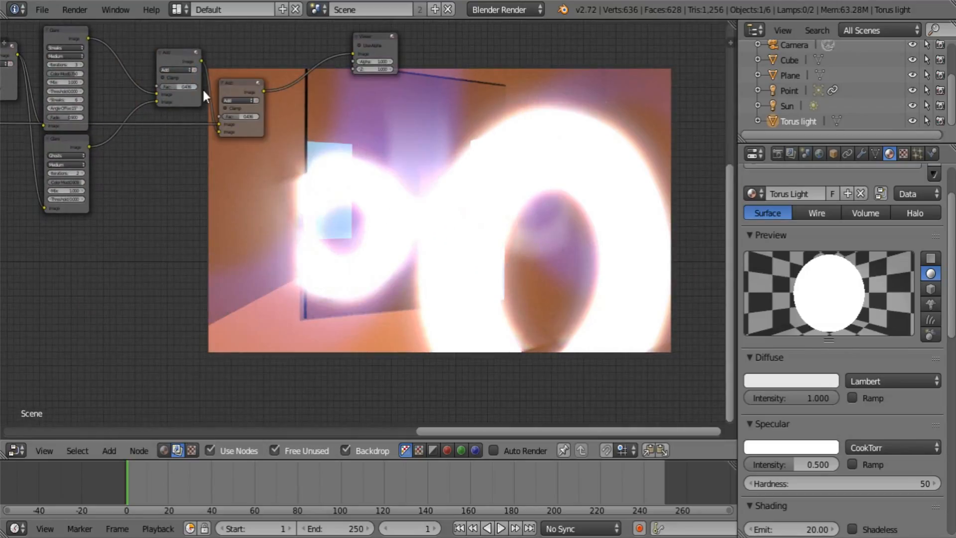
pyautogui.click(53, 7)
pyautogui.moveTo(187, 178); pyautogui.dragTo(431, 264, button='middle')
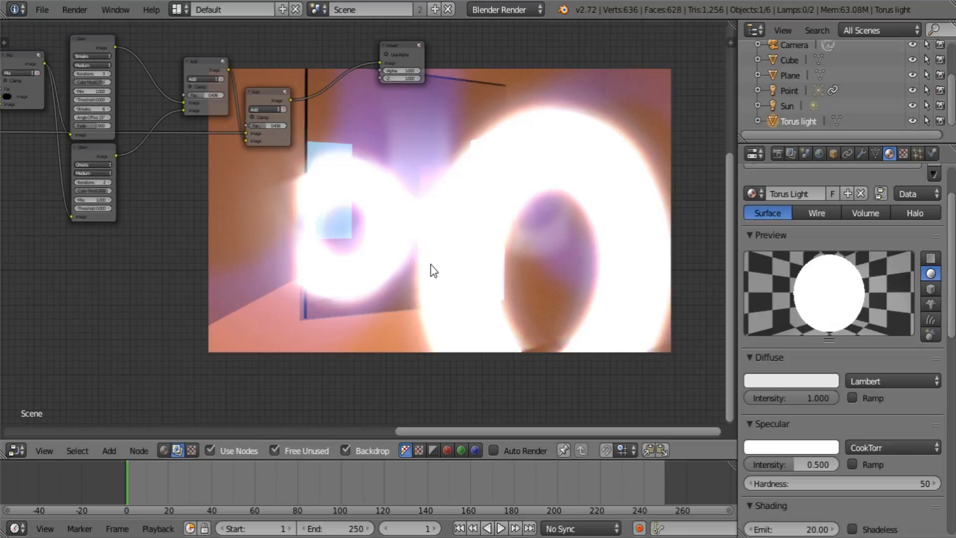
pyautogui.moveTo(282, 227); pyautogui.dragTo(426, 321, button='middle')
pyautogui.scroll(1, 426, 320)
pyautogui.moveTo(290, 298); pyautogui.dragTo(441, 288, button='middle')
pyautogui.scroll(-6, 378, 297)
pyautogui.scroll(-4, 451, 288)
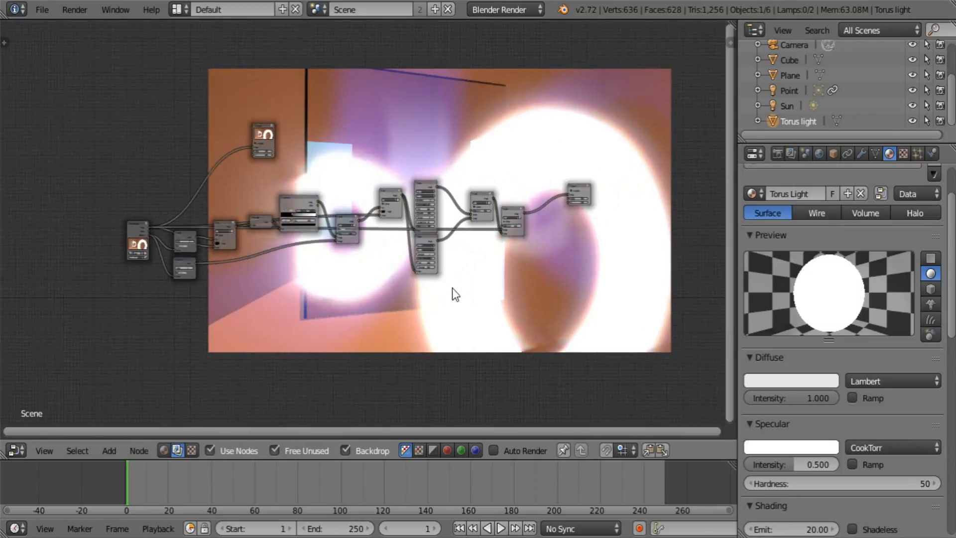
pyautogui.moveTo(383, 285); pyautogui.dragTo(421, 309, button='middle')
pyautogui.scroll(2, 490, 288)
pyautogui.scroll(2, 422, 309)
pyautogui.press('a')
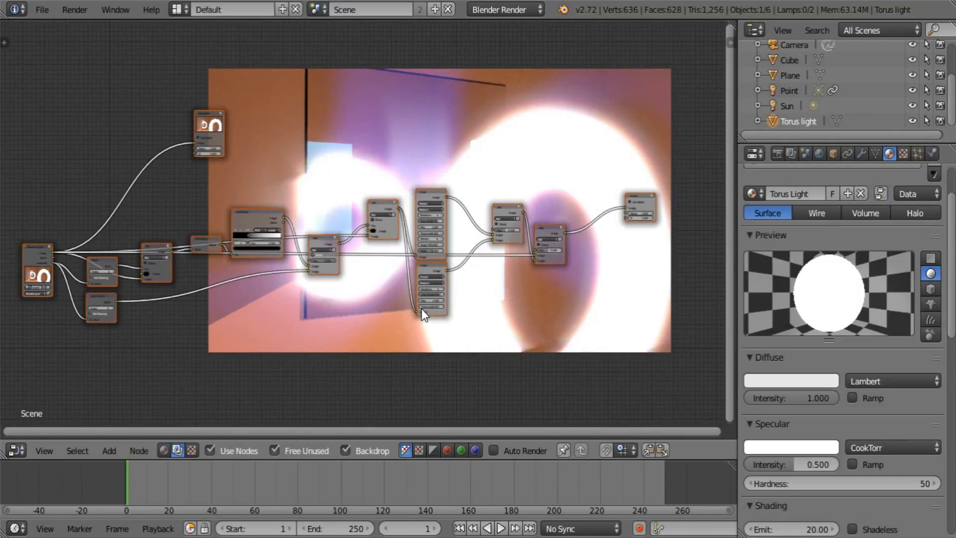
pyautogui.press('a')
# Examine the Light source and Mirror mask nodes and the mirror branch from its Mix node through Normalize to ColorRamp
pyautogui.scroll(-3, 421, 308)
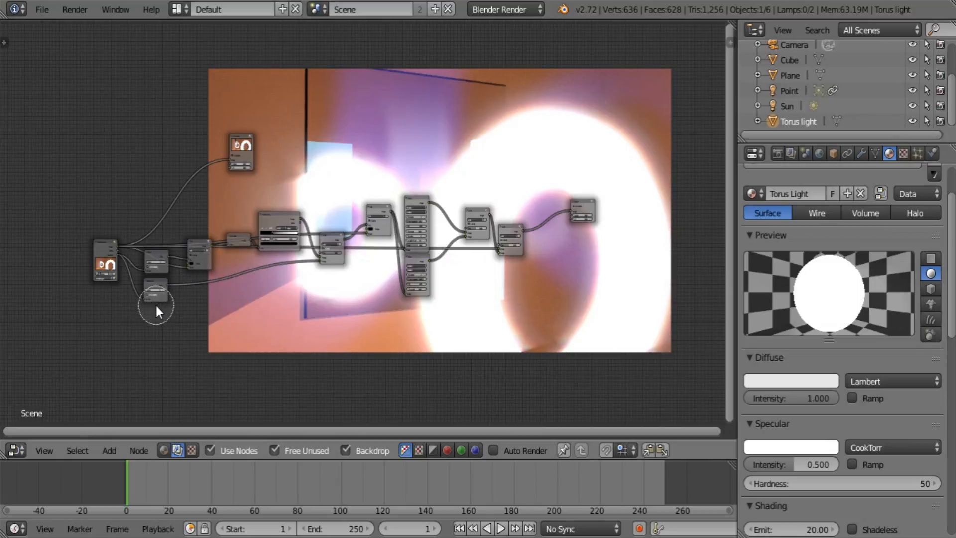
pyautogui.press('Escape')
pyautogui.moveTo(205, 321); pyautogui.dragTo(302, 306, button='middle')
pyautogui.scroll(9, 302, 306)
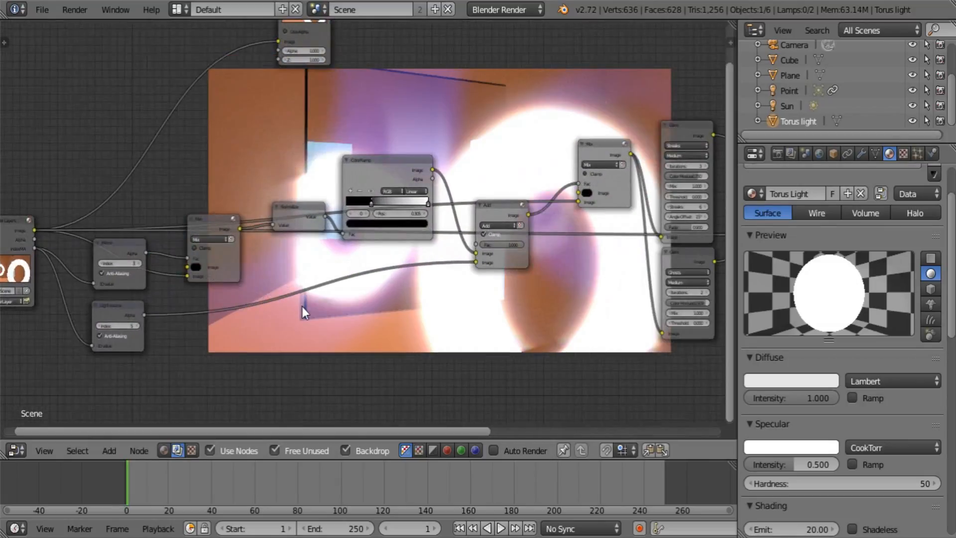
pyautogui.scroll(-3, 301, 306)
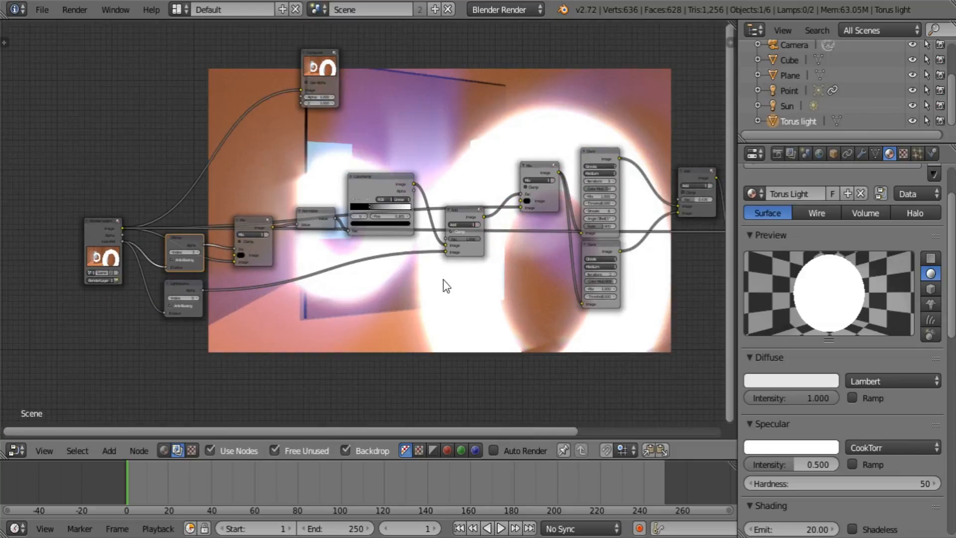
pyautogui.scroll(-3, 311, 300)
pyautogui.press('c')
pyautogui.moveTo(188, 223)
pyautogui.mouseDown()
pyautogui.moveTo(187, 242)
pyautogui.moveTo(293, 220)
pyautogui.mouseUp()
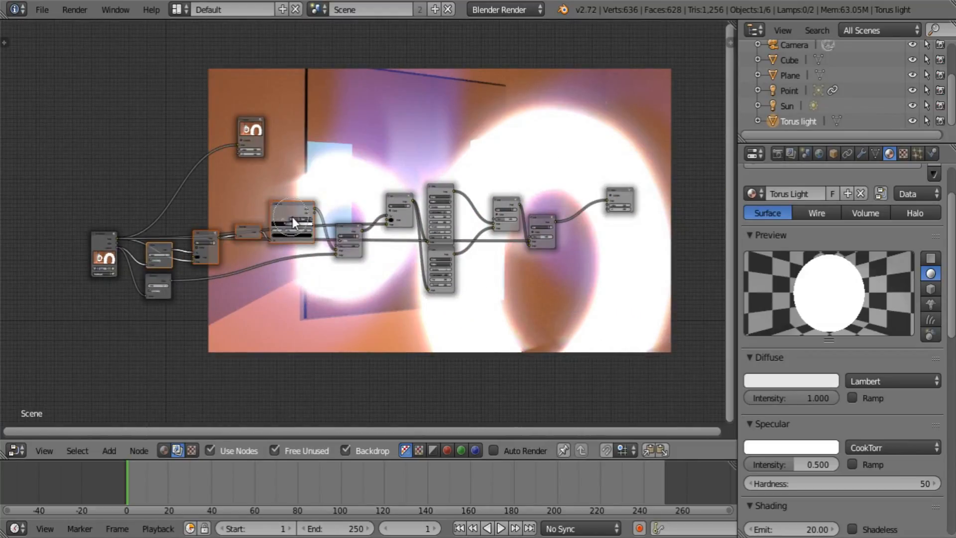
pyautogui.moveTo(216, 242); pyautogui.dragTo(308, 225, button='middle')
pyautogui.press('Escape')
pyautogui.moveTo(209, 358)
pyautogui.mouseDown(button='middle')
pyautogui.moveTo(330, 316)
pyautogui.moveTo(354, 335)
pyautogui.mouseUp(button='middle')
pyautogui.scroll(4, 354, 335)
pyautogui.scroll(3, 353, 335)
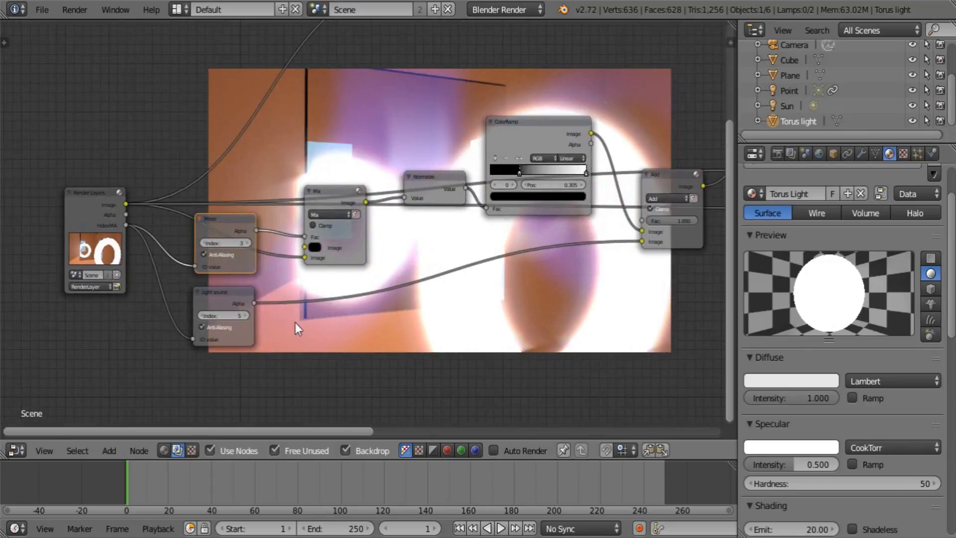
# Delete the Mirror mask node and link the Light source node's Alpha to the Fac of the Mix node before Normalize
pyautogui.press('x')
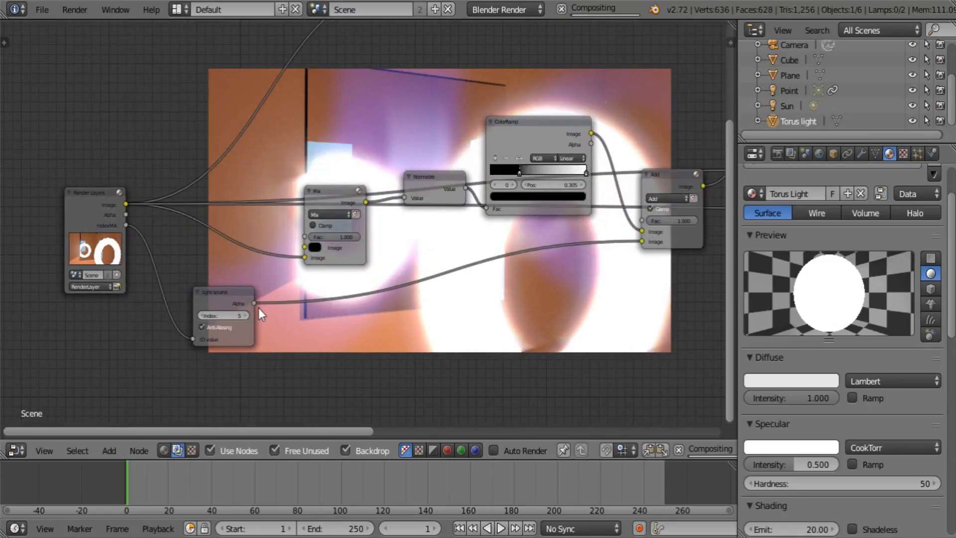
pyautogui.moveTo(254, 303); pyautogui.dragTo(304, 236)
pyautogui.moveTo(503, 317); pyautogui.dragTo(381, 341, button='middle')
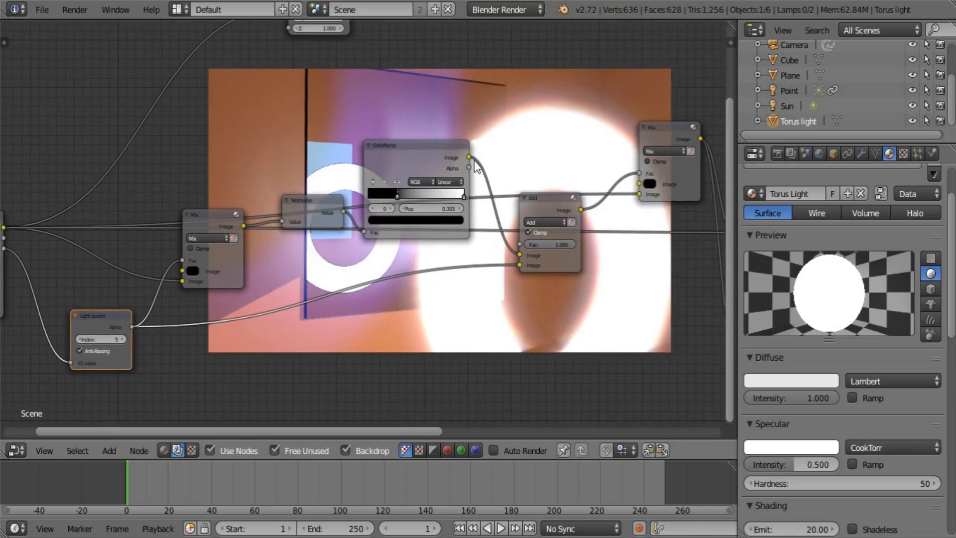
# Link the ColorRamp's Image output directly to the Fac of the Mix node feeding the glares, and delete the Add node
pyautogui.moveTo(474, 161); pyautogui.dragTo(645, 173)
pyautogui.rightClick(557, 196)
pyautogui.press('x')
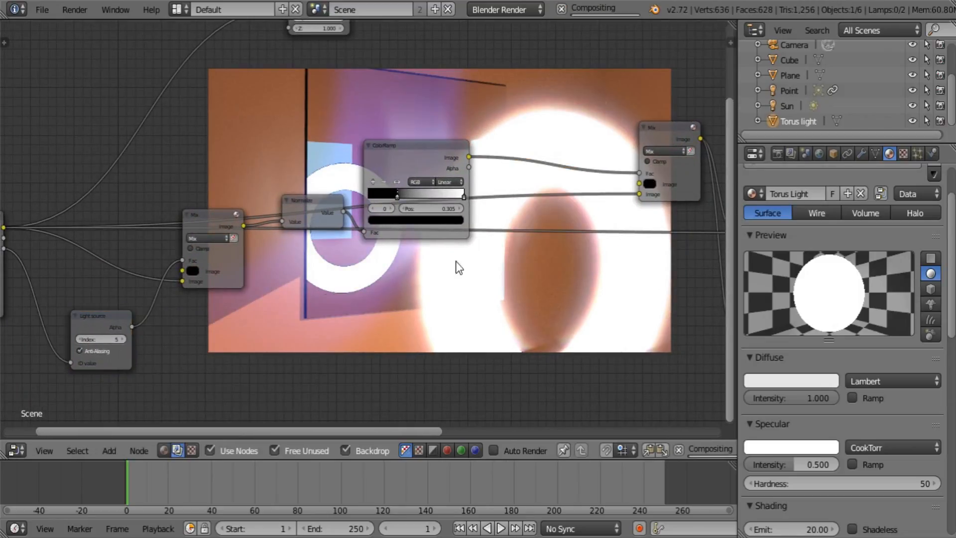
# Move the Light source node up between the Render Layers and Mix nodes
pyautogui.moveTo(344, 330); pyautogui.dragTo(477, 307, button='middle')
pyautogui.moveTo(229, 299); pyautogui.dragTo(226, 229)
pyautogui.moveTo(354, 299); pyautogui.dragTo(309, 253, button='middle')
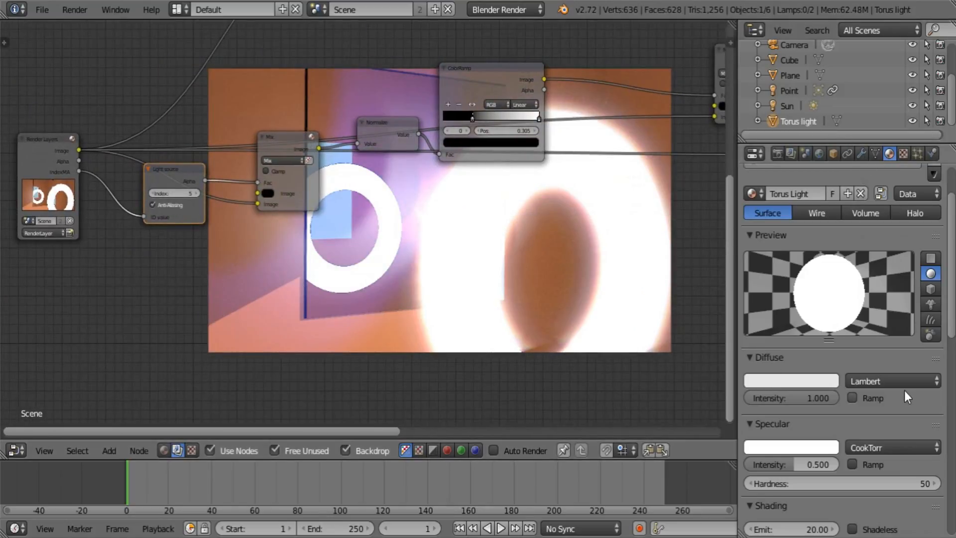
# Check the Torus light material's pass index, and set the Plane material's pass index to 5
pyautogui.scroll(-15, 903, 390)
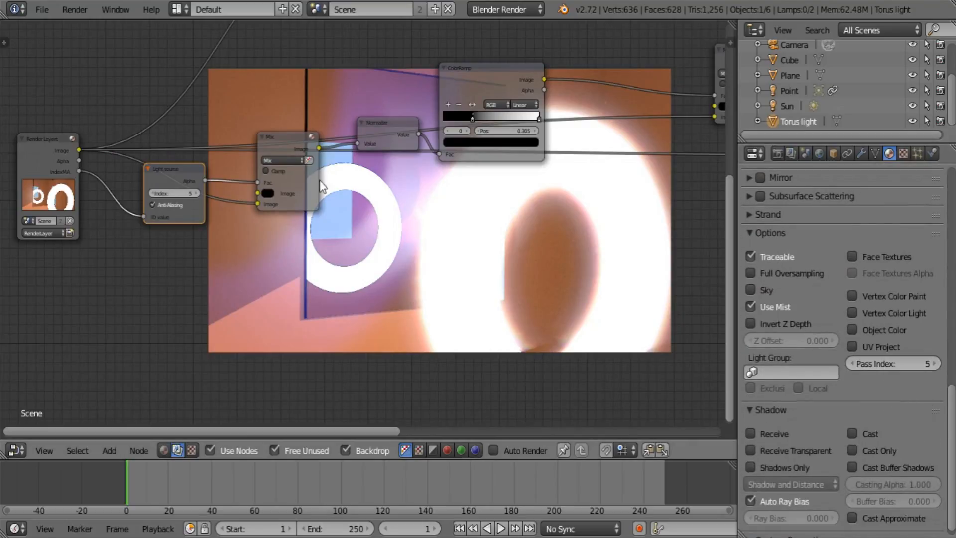
pyautogui.scroll(3, 790, 65)
pyautogui.scroll(-3, 790, 64)
pyautogui.click(791, 75)
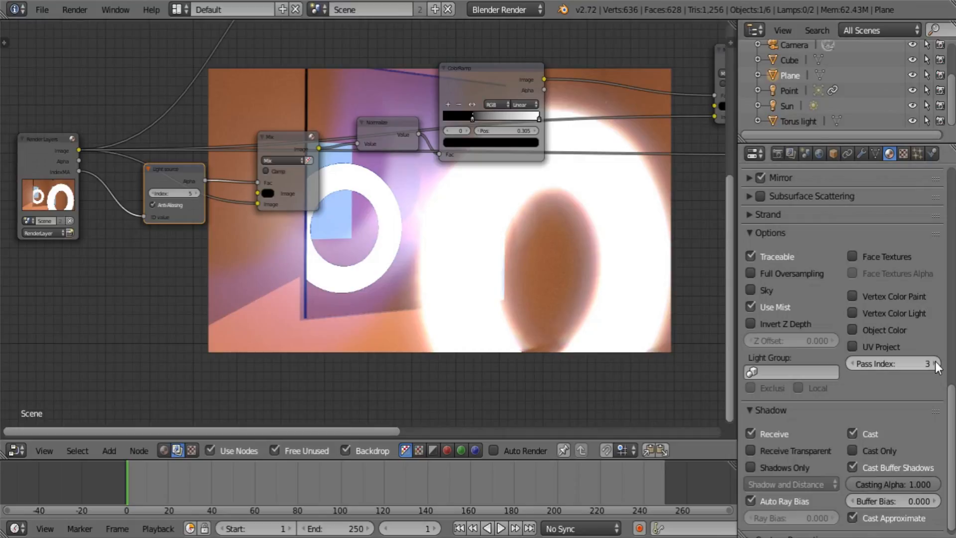
pyautogui.moveTo(198, 236); pyautogui.dragTo(370, 290, button='middle')
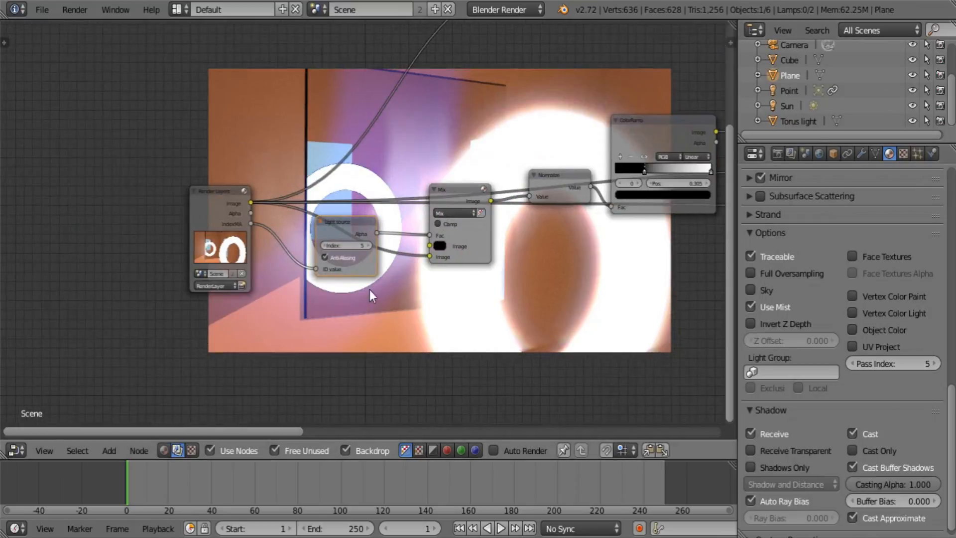
# Render the scene with the shared pass index and bring back the compositing node editor to view the glare result
pyautogui.press('F12')
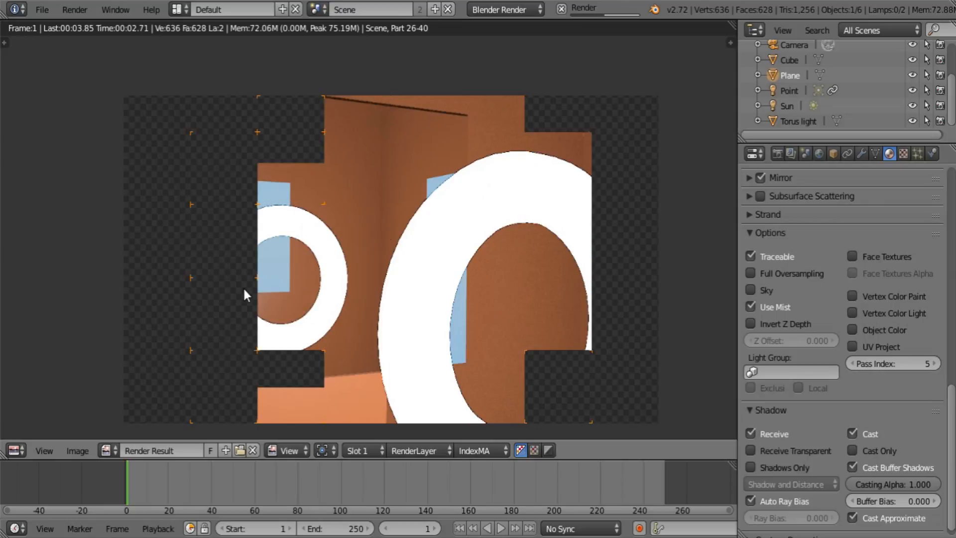
pyautogui.click(15, 451)
pyautogui.click(72, 264)
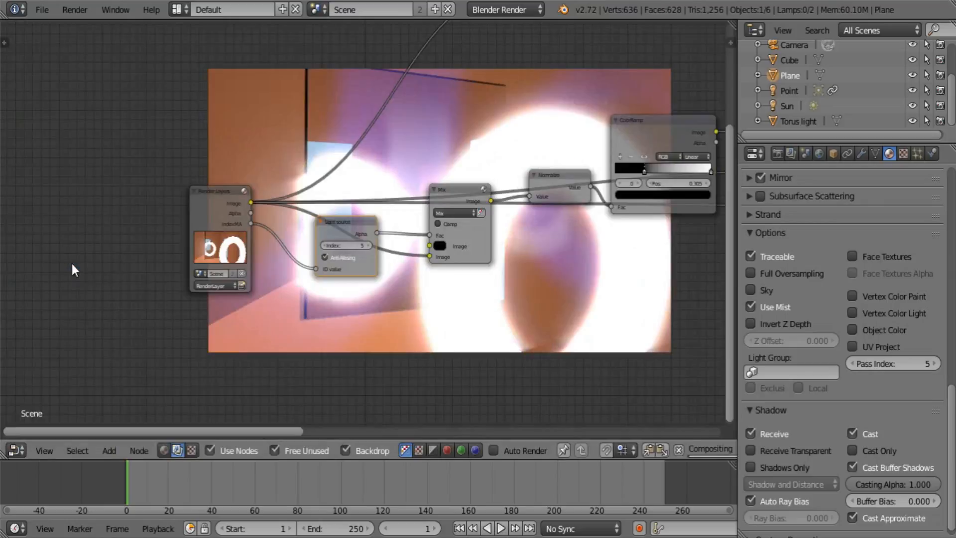
pyautogui.moveTo(554, 306); pyautogui.dragTo(364, 112, button='middle')
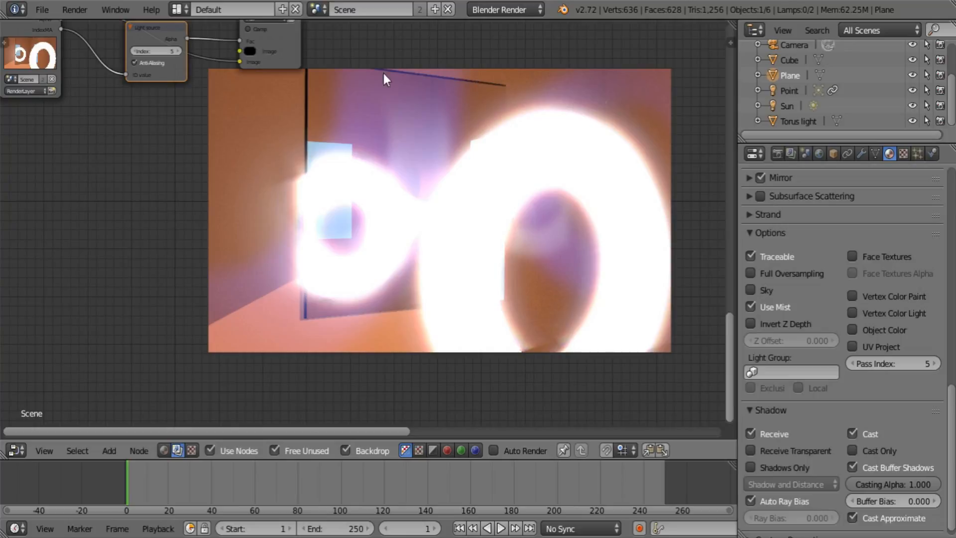
pyautogui.moveTo(297, 133); pyautogui.dragTo(455, 403, button='middle')
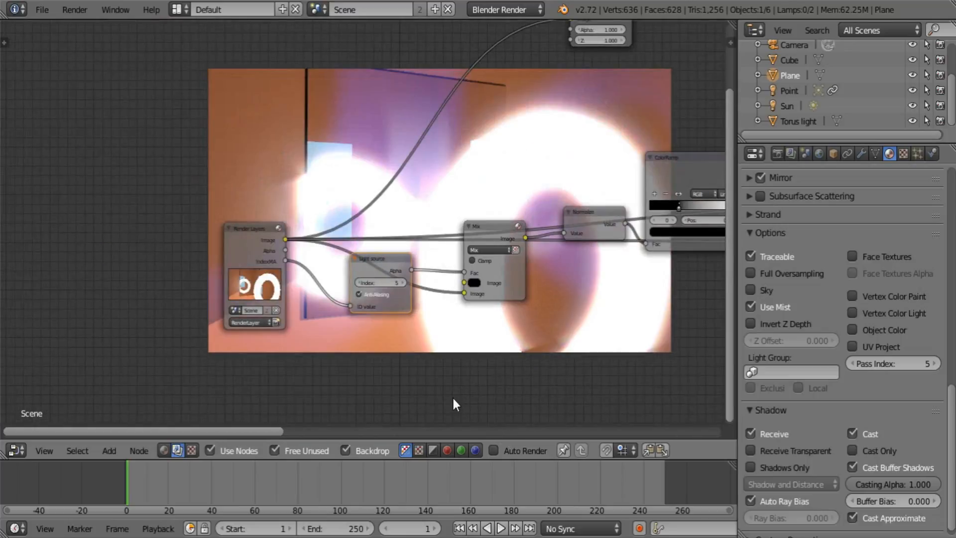
# Add a Viewer node beside the ColorRamp and link the ColorRamp's Image output to it
pyautogui.moveTo(598, 343); pyautogui.dragTo(397, 306, button='middle')
pyautogui.scroll(2, 398, 308)
pyautogui.moveTo(599, 280); pyautogui.dragTo(475, 325, button='middle')
pyautogui.scroll(3, 455, 328)
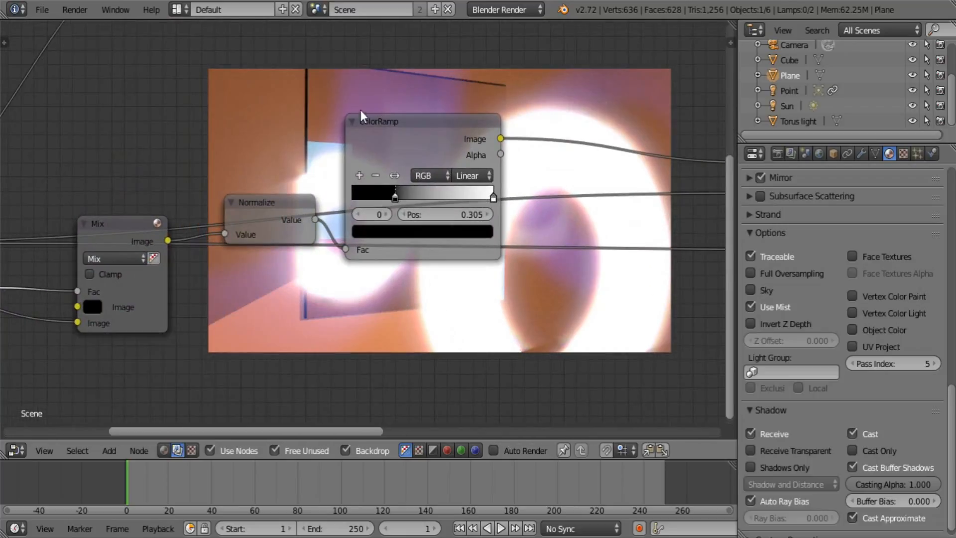
pyautogui.moveTo(406, 248); pyautogui.dragTo(374, 220, button='middle')
pyautogui.hotkey('shift', 'a')
pyautogui.moveTo(377, 262)
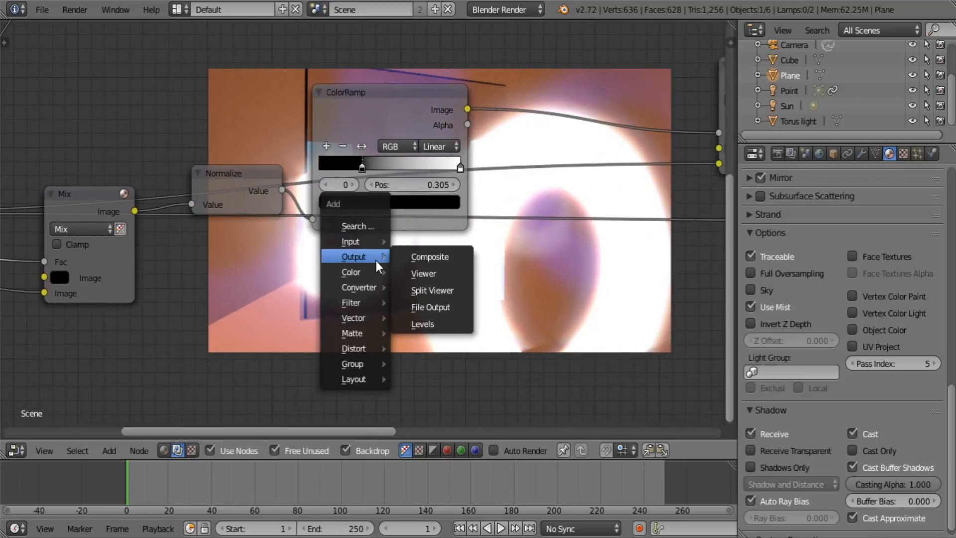
pyautogui.click(416, 274)
pyautogui.click(572, 304)
pyautogui.moveTo(467, 109); pyautogui.dragTo(559, 343)
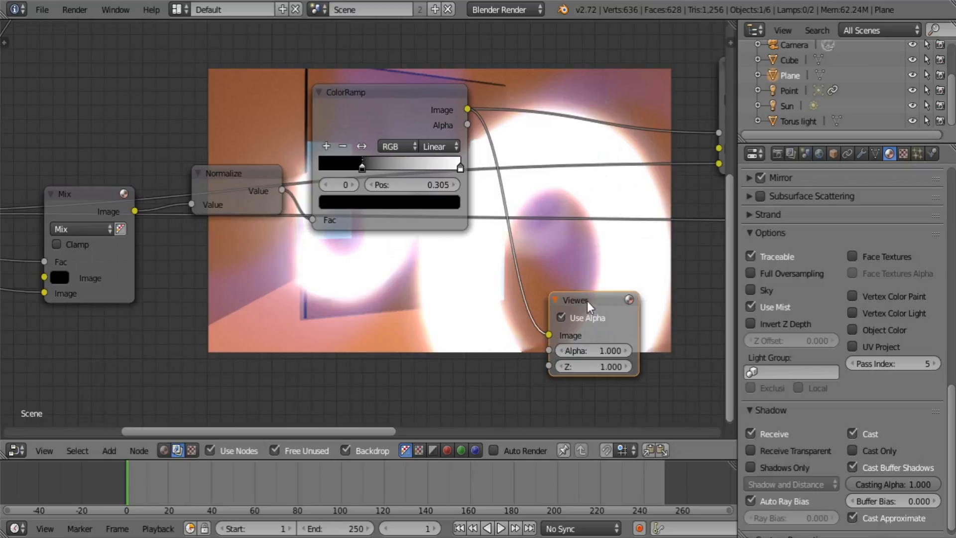
# Link the Normalize node's Value output to the temporary Viewer to compare the mask before the ColorRamp
pyautogui.moveTo(261, 378); pyautogui.dragTo(277, 284, button='middle')
pyautogui.moveTo(292, 330); pyautogui.dragTo(333, 366, button='middle')
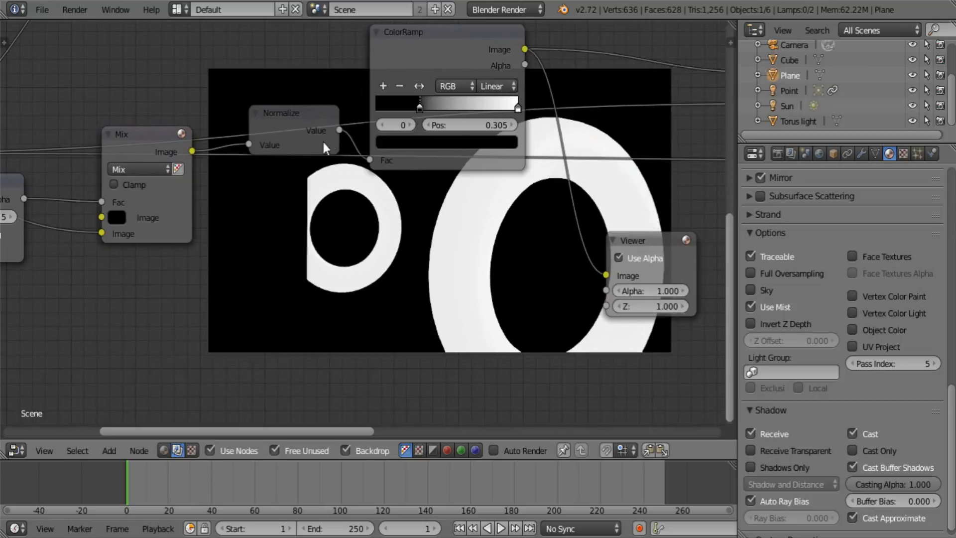
pyautogui.moveTo(339, 130); pyautogui.dragTo(606, 275)
pyautogui.moveTo(525, 241); pyautogui.dragTo(501, 229, button='middle')
pyautogui.moveTo(347, 248); pyautogui.dragTo(358, 294, button='middle')
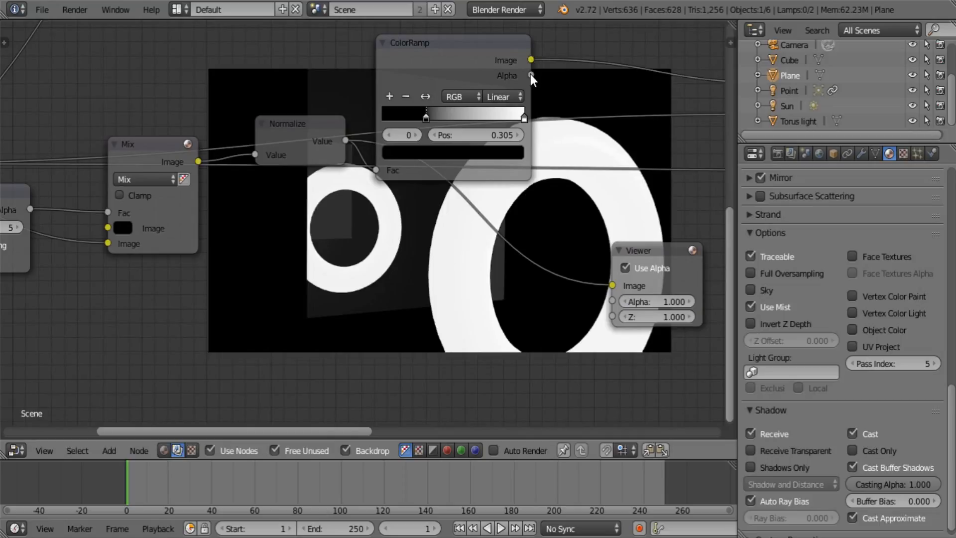
# Add a Luminance Key node fed by the Mix node, send its Matte to the Viewer, and set Low to 0.782
pyautogui.hotkey('shift', 'a')
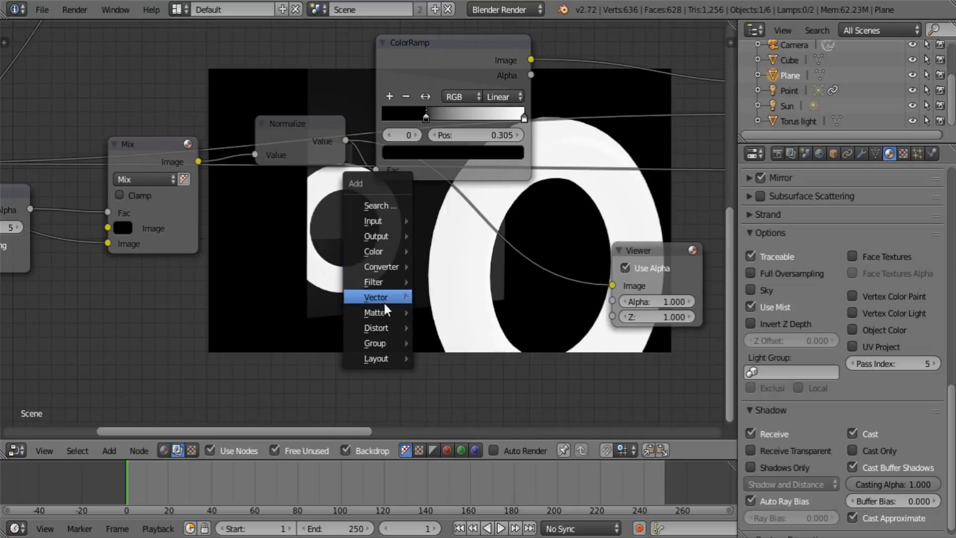
pyautogui.moveTo(379, 308)
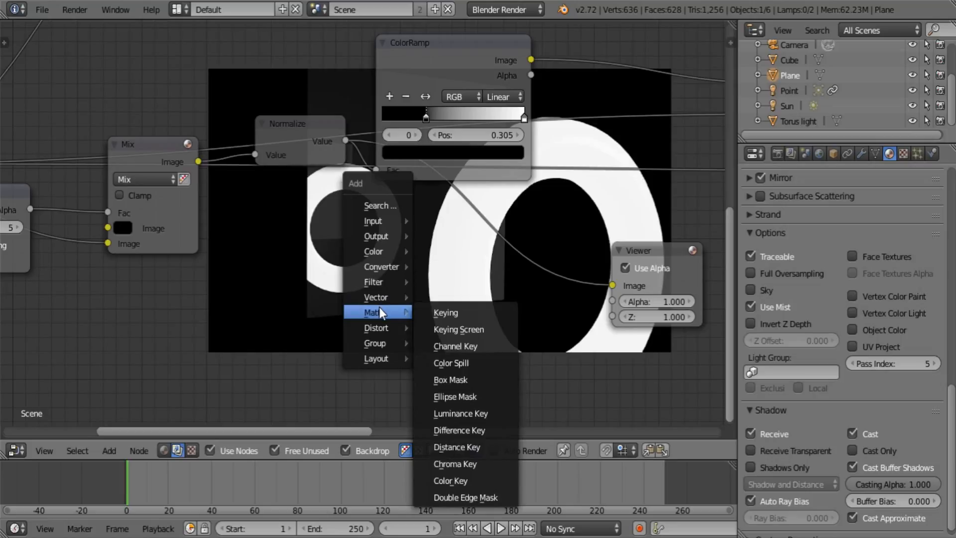
pyautogui.click(461, 413)
pyautogui.moveTo(198, 161); pyautogui.dragTo(340, 315)
pyautogui.moveTo(428, 266); pyautogui.dragTo(612, 285)
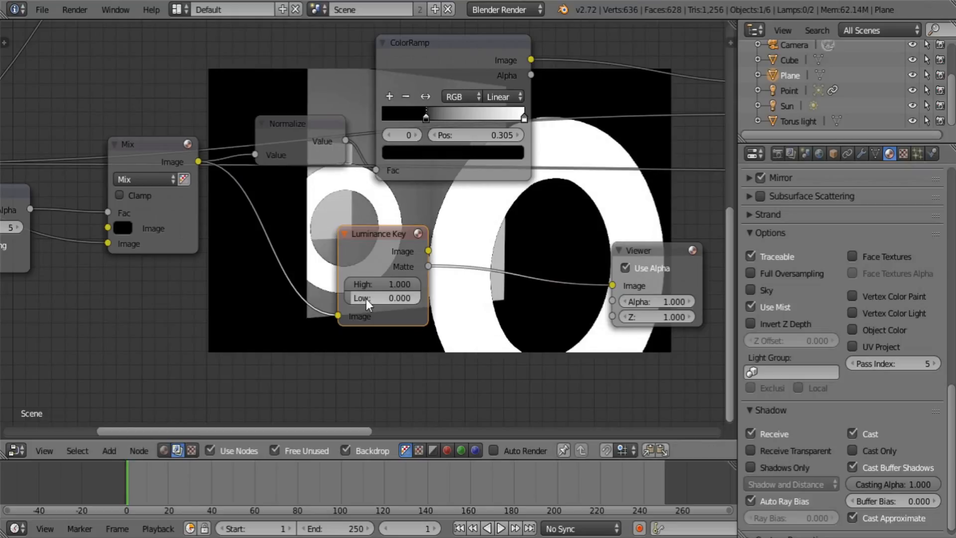
pyautogui.moveTo(365, 299); pyautogui.dragTo(417, 299)
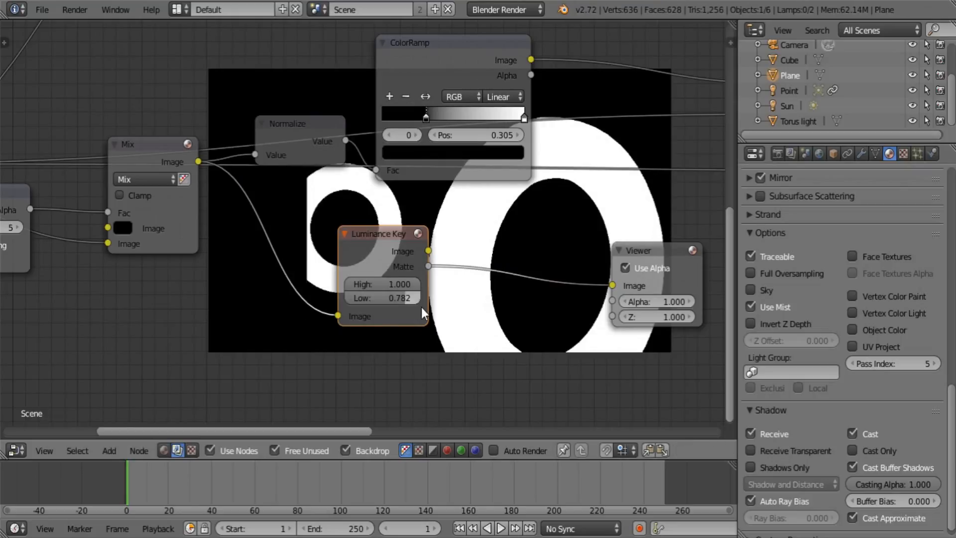
# Link the Mix node's Image output straight to the temporary Viewer and delete the Luminance Key node
pyautogui.moveTo(198, 161); pyautogui.dragTo(611, 285)
pyautogui.press('x')
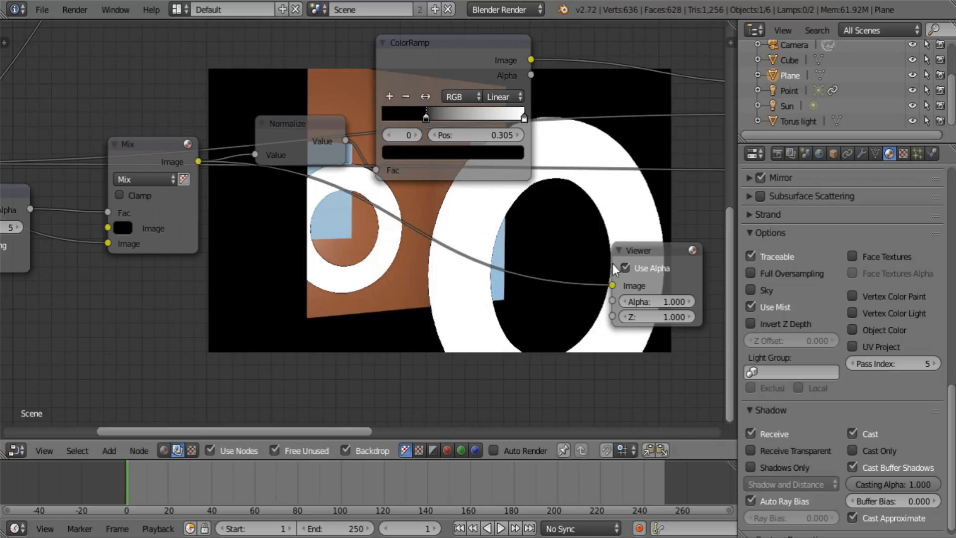
pyautogui.moveTo(612, 263); pyautogui.dragTo(266, 281, button='middle')
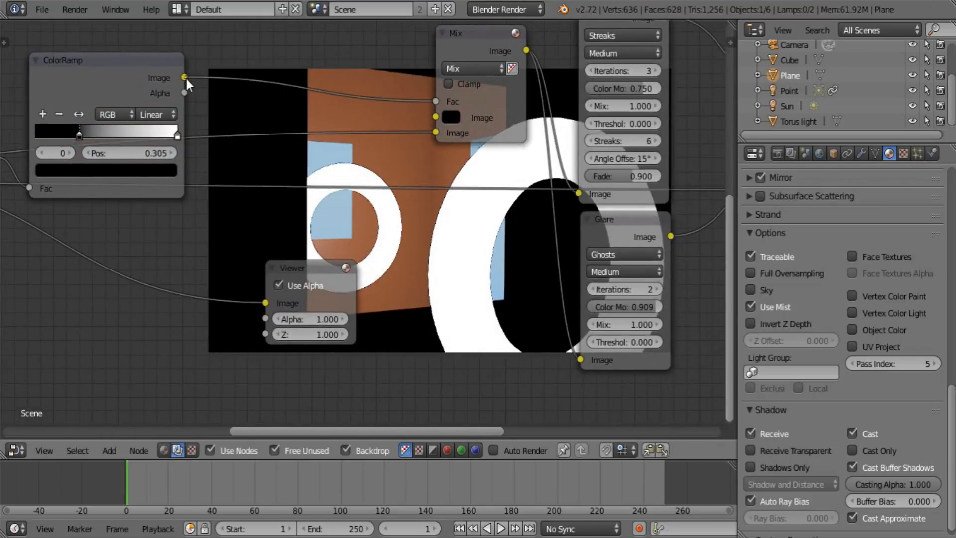
# Link the ColorRamp's Image output back to the temporary Viewer, and remove that Viewer to return to the final glare composite
pyautogui.moveTo(184, 78); pyautogui.dragTo(273, 302)
pyautogui.click(293, 284)
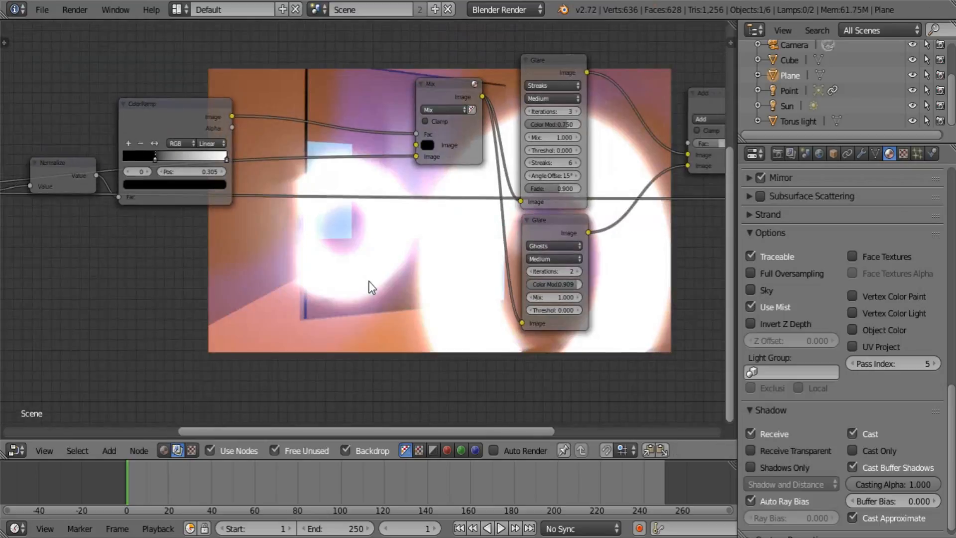
pyautogui.moveTo(368, 281); pyautogui.dragTo(363, 367, button='middle')
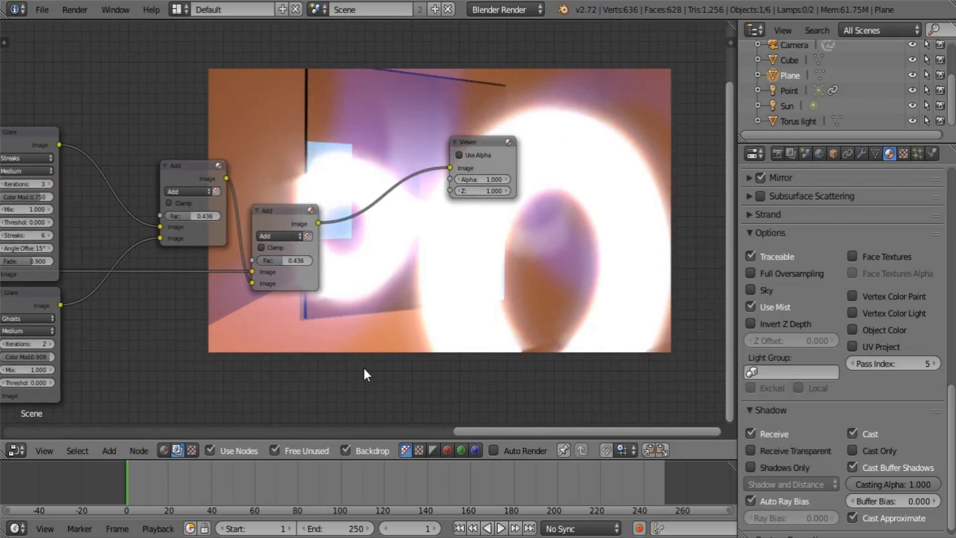